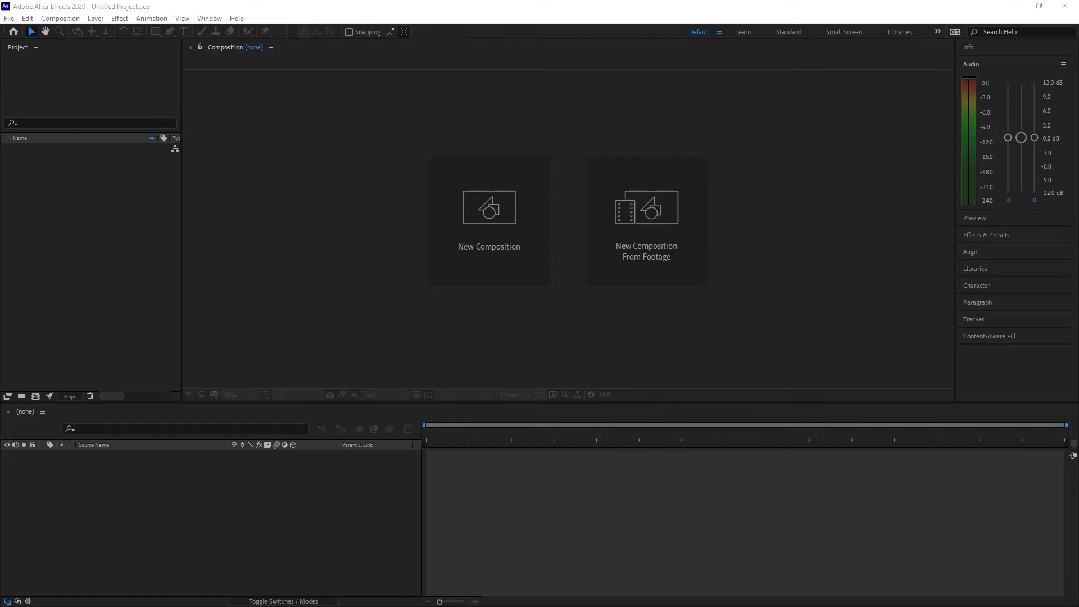
# Step: Switch to File Explorer, open the AE_Intro01 folder on the Desktop and preview the Intro_Example video
pyautogui.press('super+e')
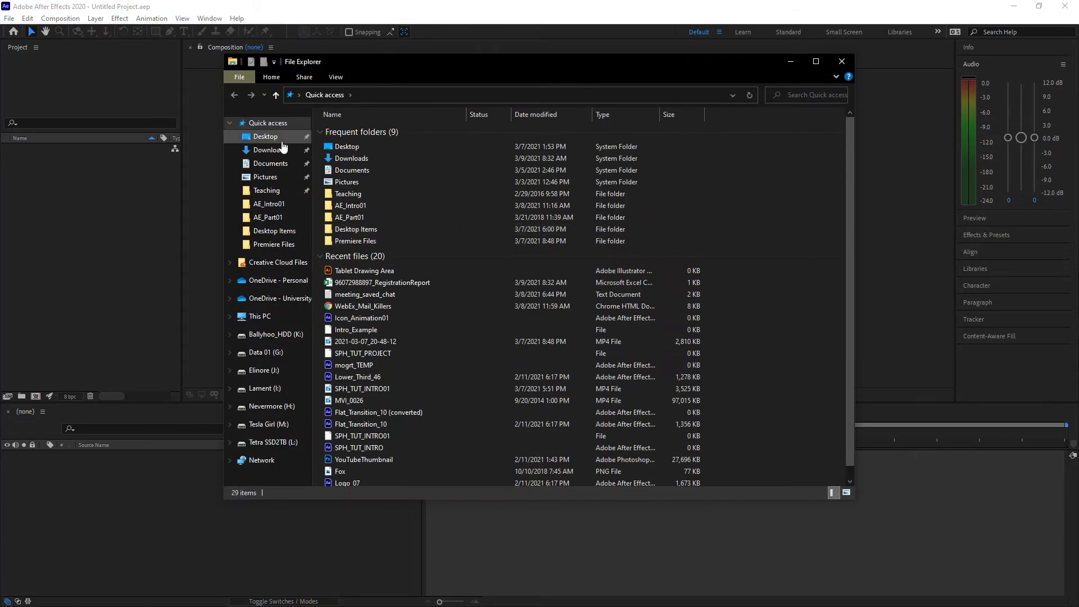
pyautogui.click(266, 137)
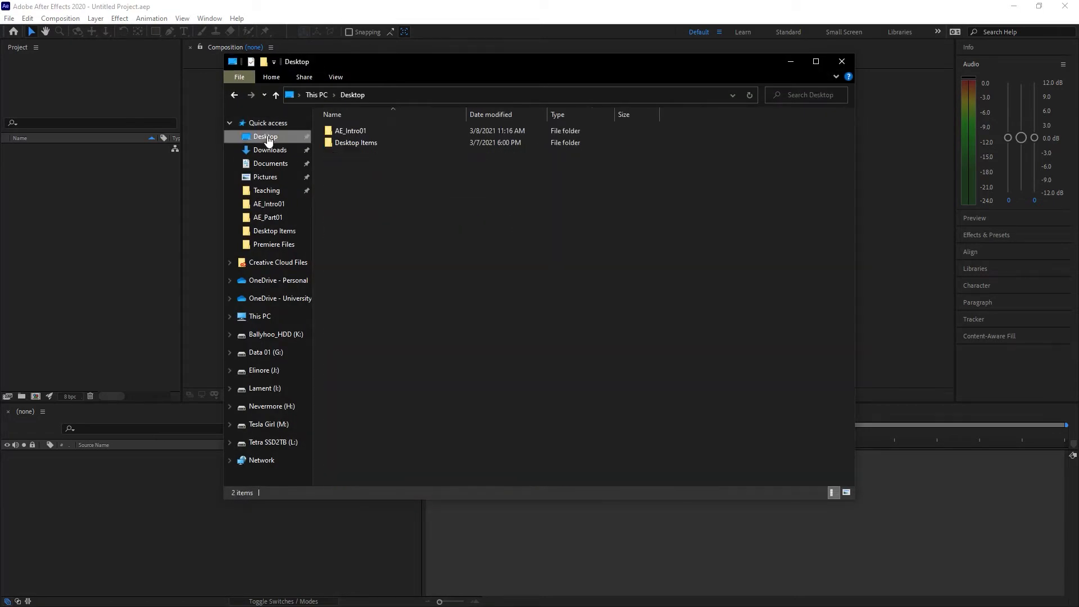
pyautogui.doubleClick(353, 130)
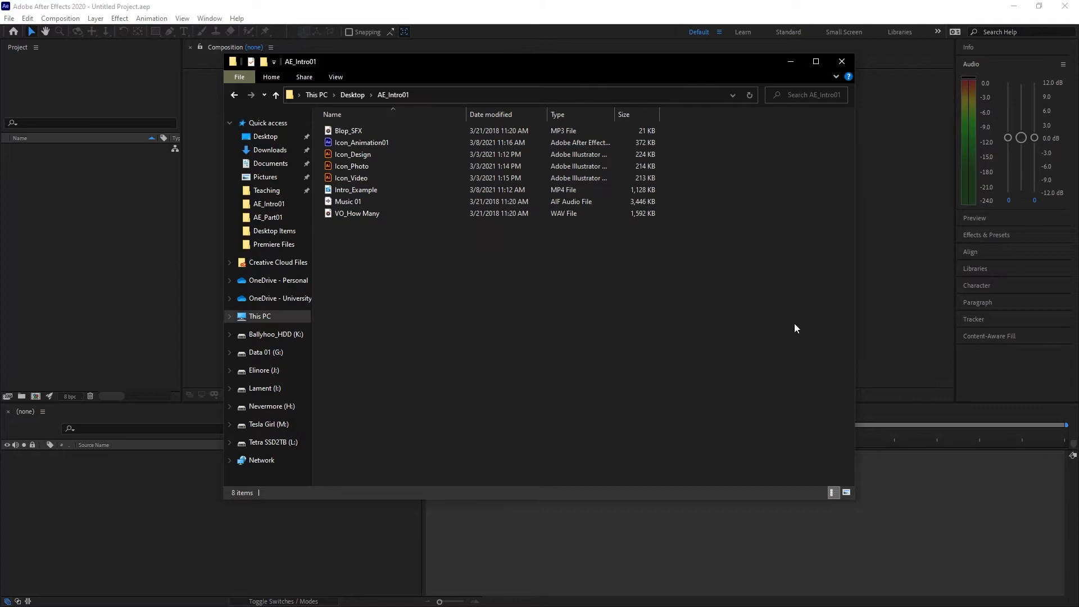
pyautogui.click(371, 191)
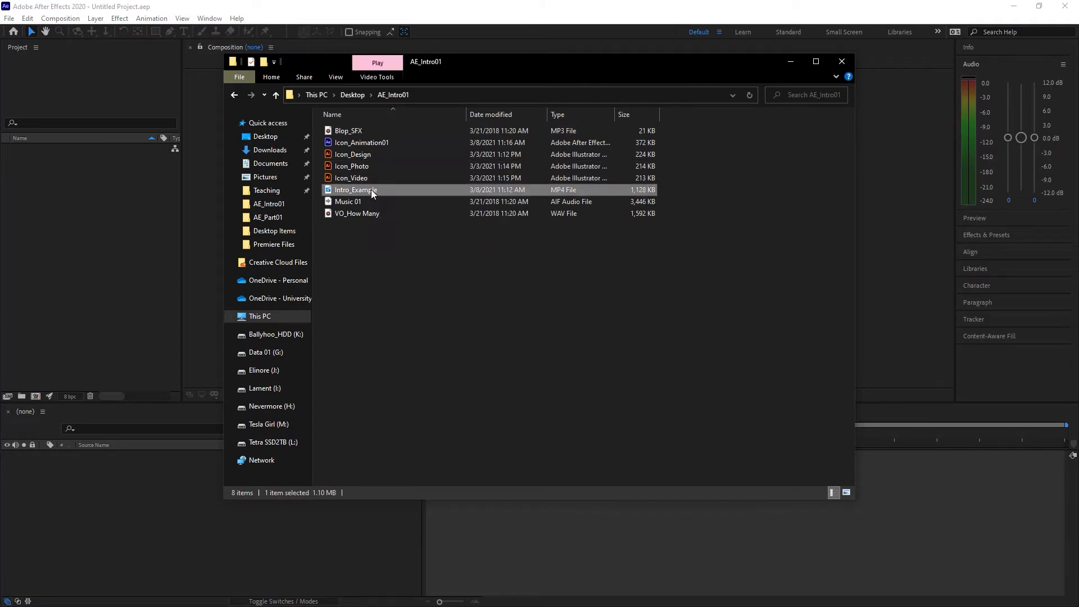
pyautogui.press('space')
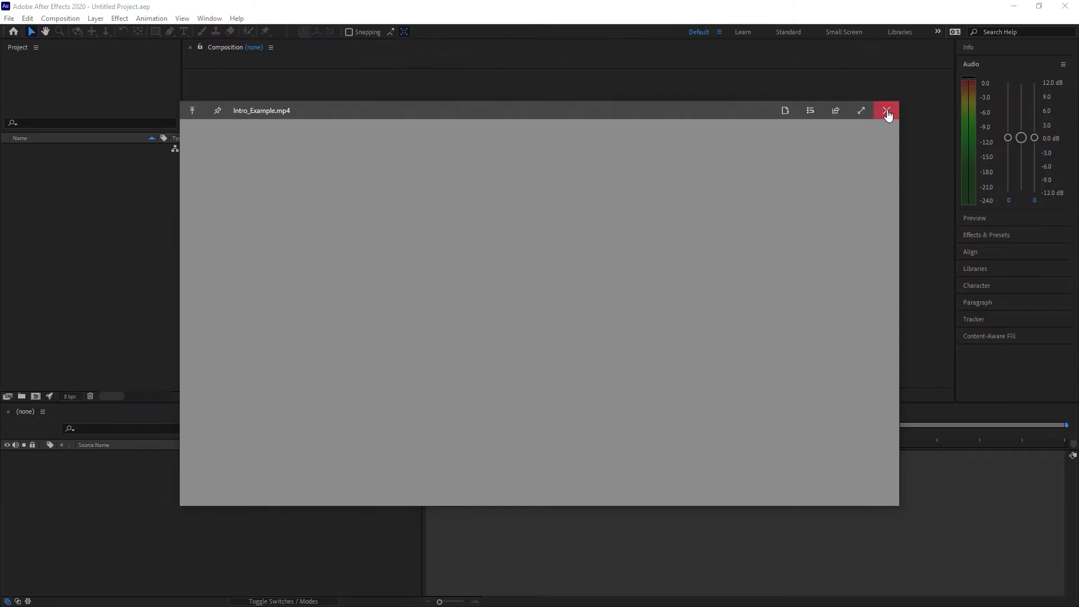
pyautogui.click(887, 111)
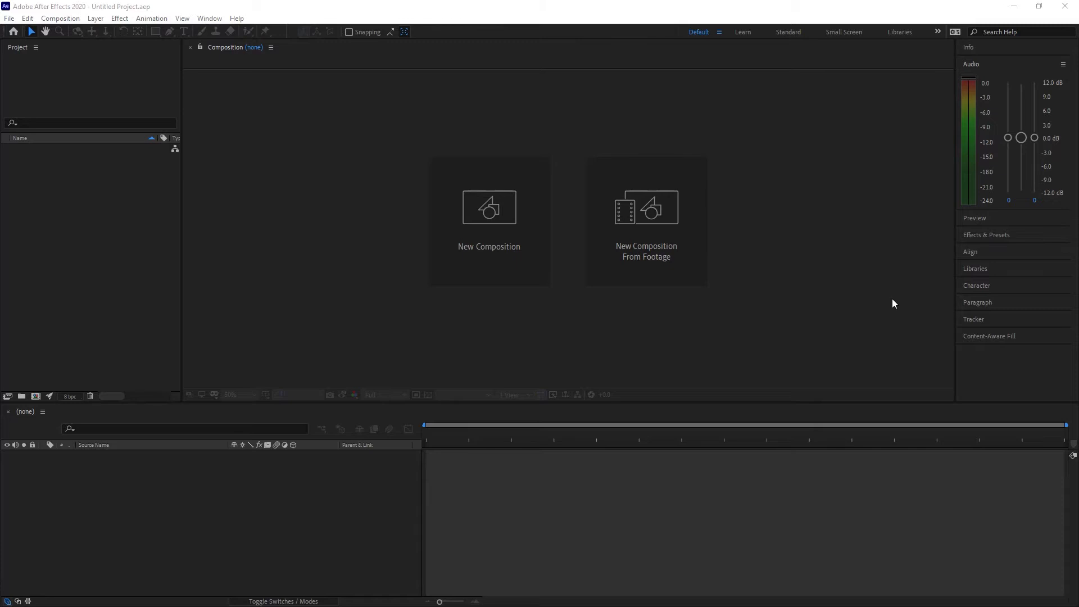
# Step: Reset the Default workspace to its saved layout in After Effects
pyautogui.click(429, 134)
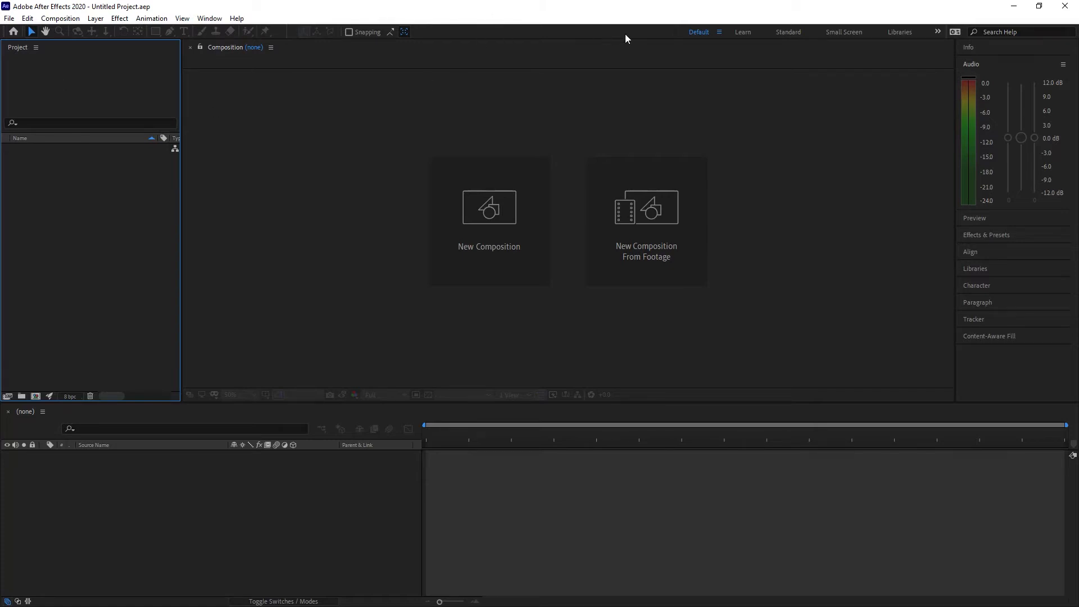
pyautogui.click(719, 33)
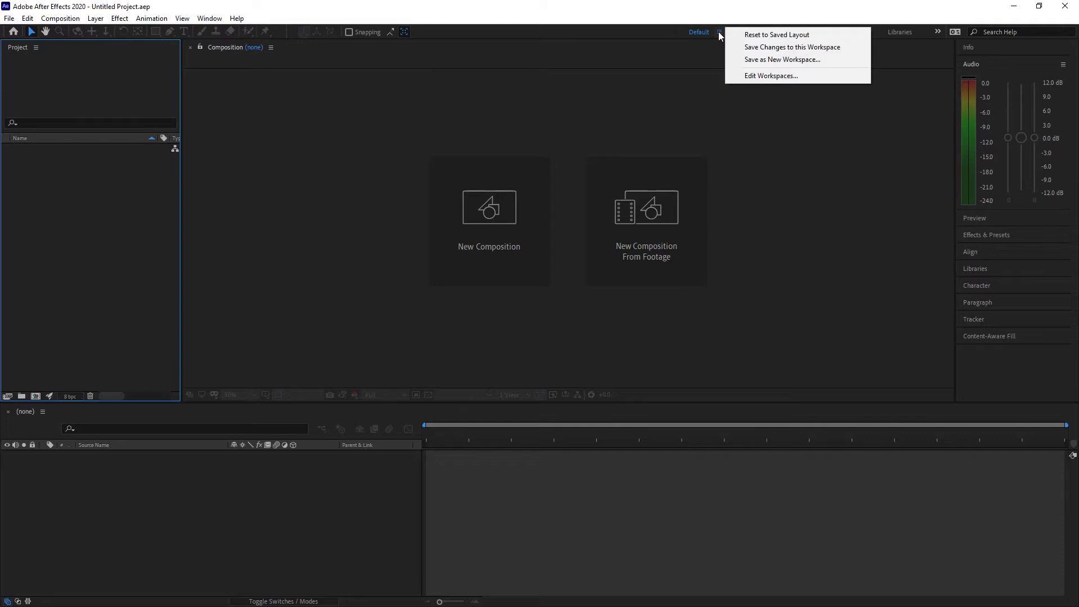
pyautogui.click(802, 35)
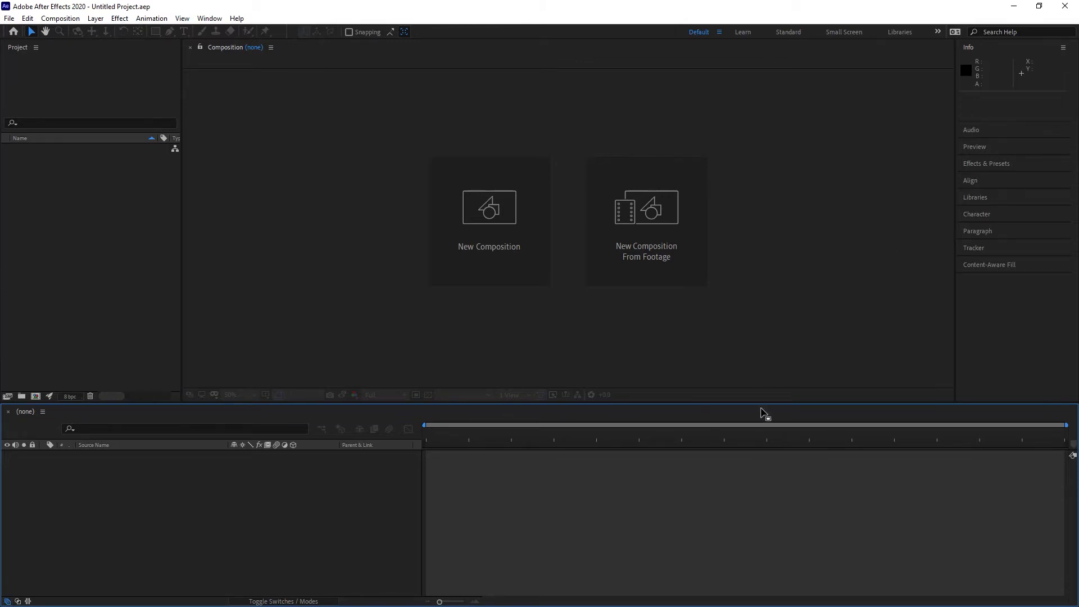
# Step: Examine the Project, Composition, Info, Audio, Effects & Presets, Preview and Timeline panels of the workspace
pyautogui.click(100, 218)
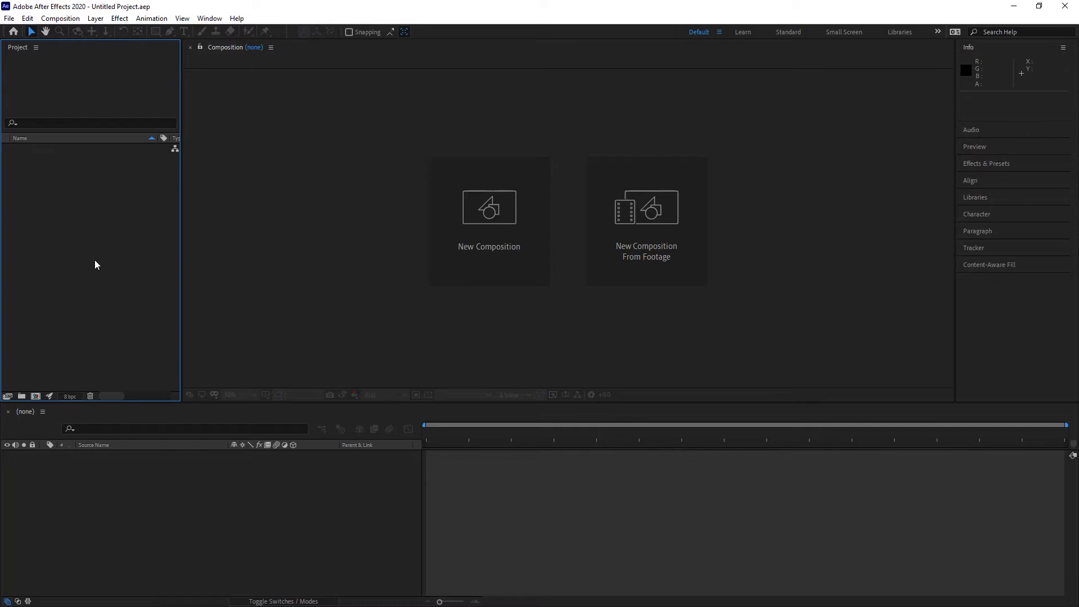
pyautogui.click(351, 258)
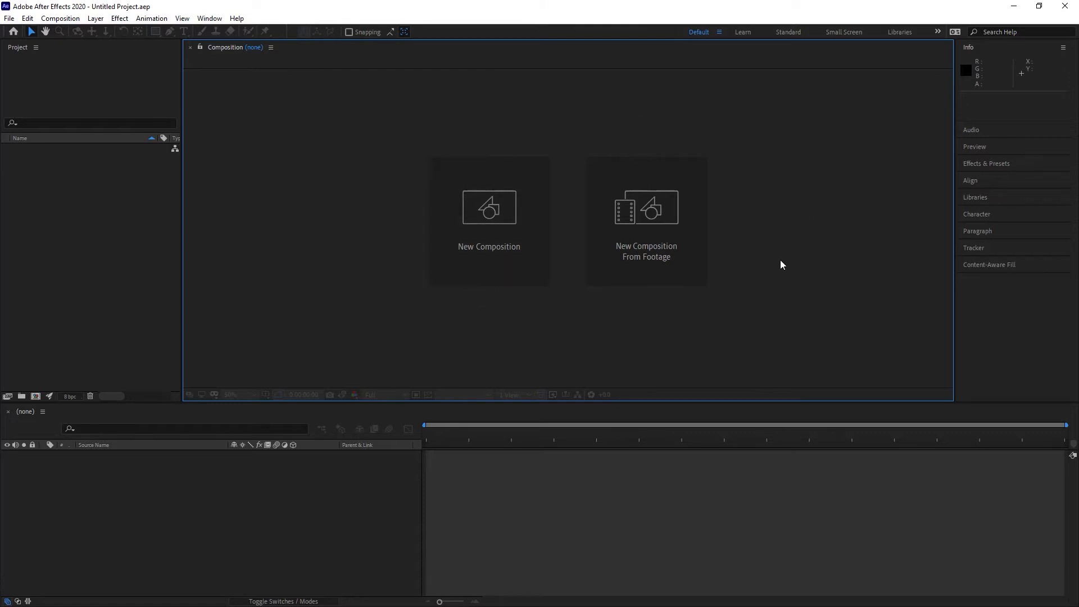
pyautogui.click(995, 106)
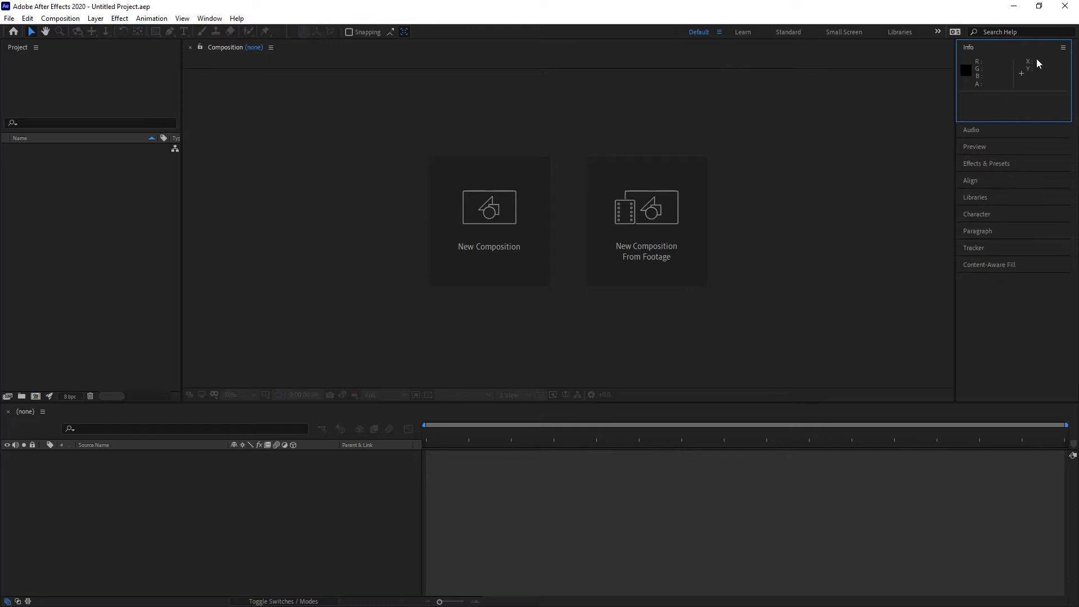
pyautogui.click(1002, 131)
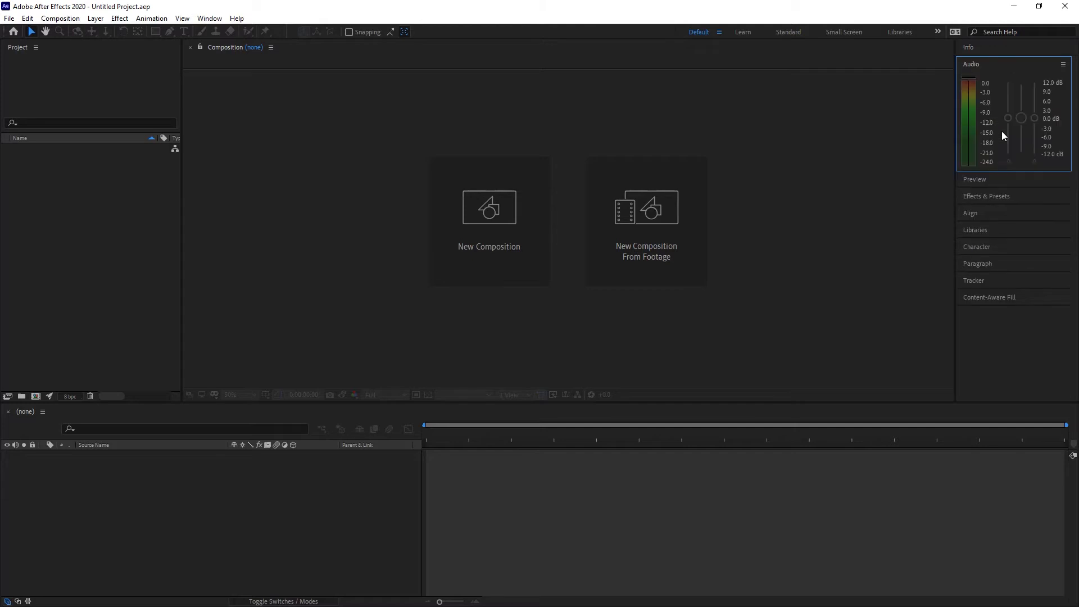
pyautogui.click(1010, 65)
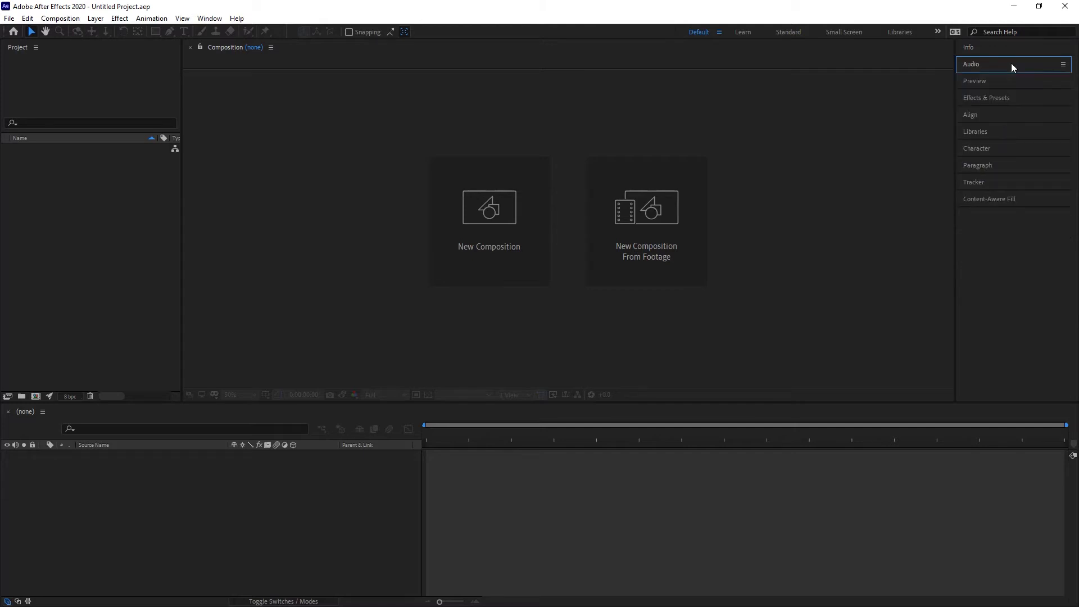
pyautogui.click(1000, 98)
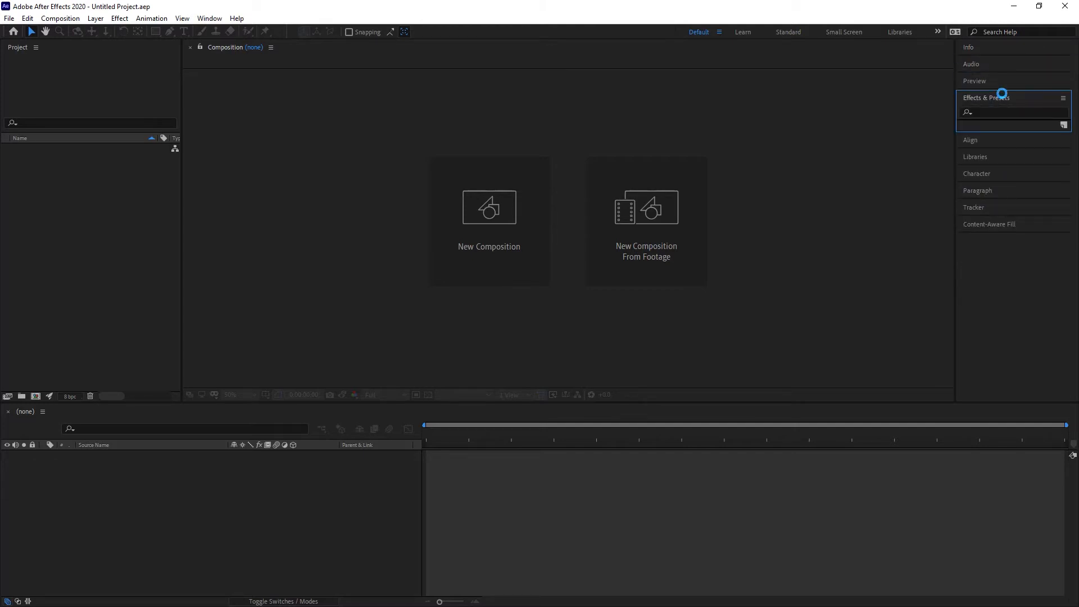
pyautogui.click(1003, 83)
pyautogui.click(1004, 82)
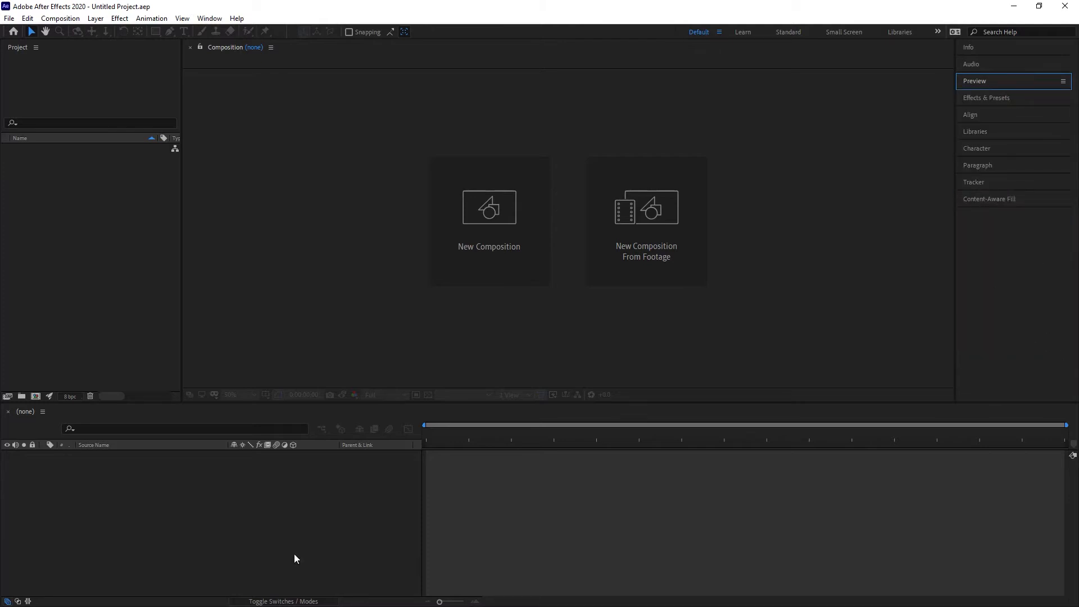
pyautogui.click(173, 516)
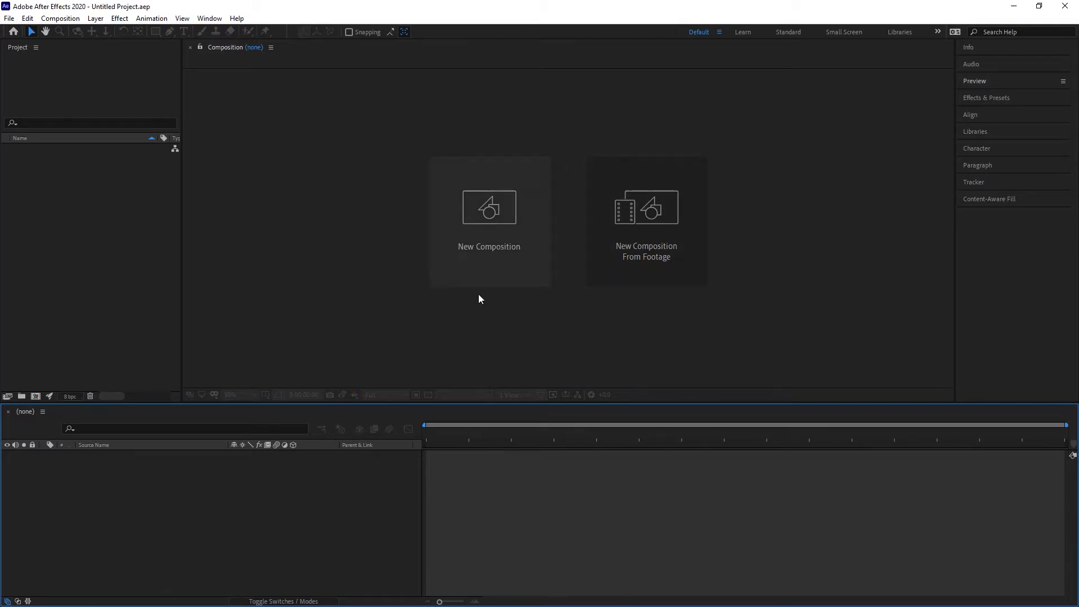
pyautogui.click(400, 282)
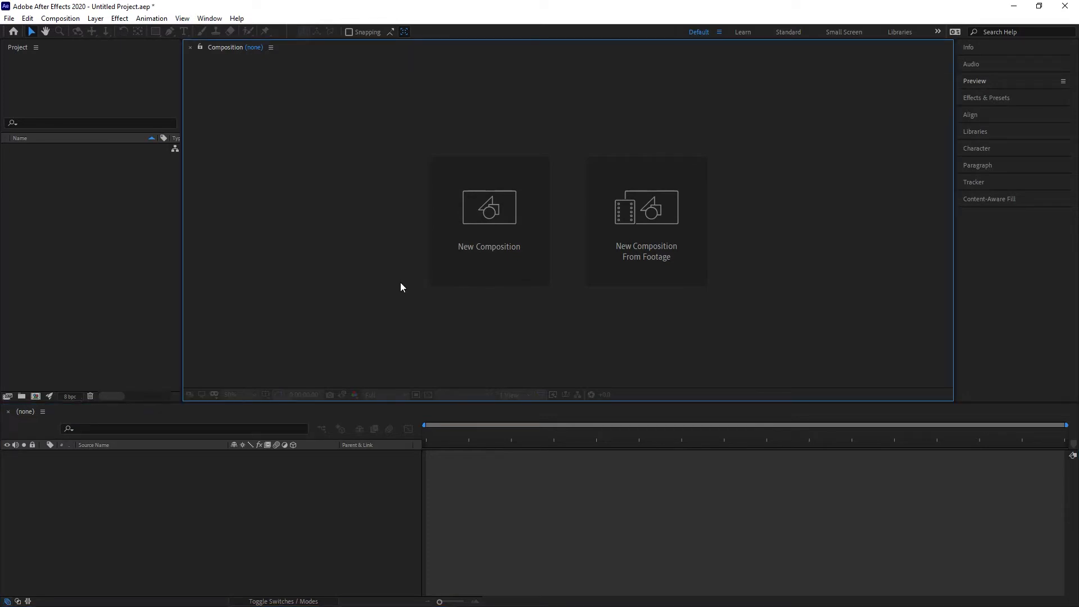
# Step: Start a new composition named Main Comp with the HDV/HDTV 720 29.97 preset
pyautogui.click(61, 18)
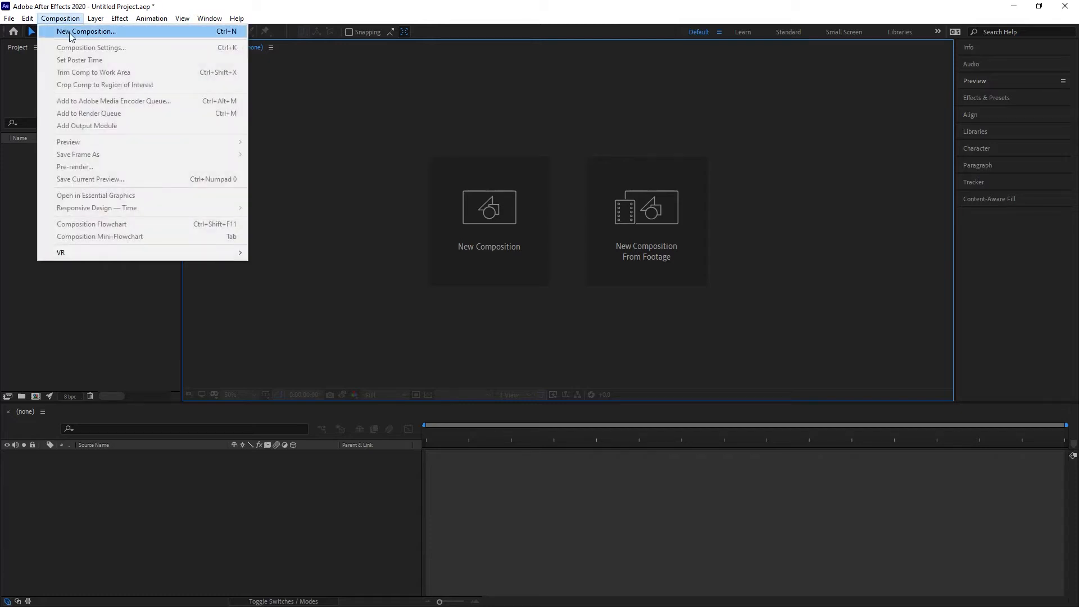
pyautogui.click(365, 153)
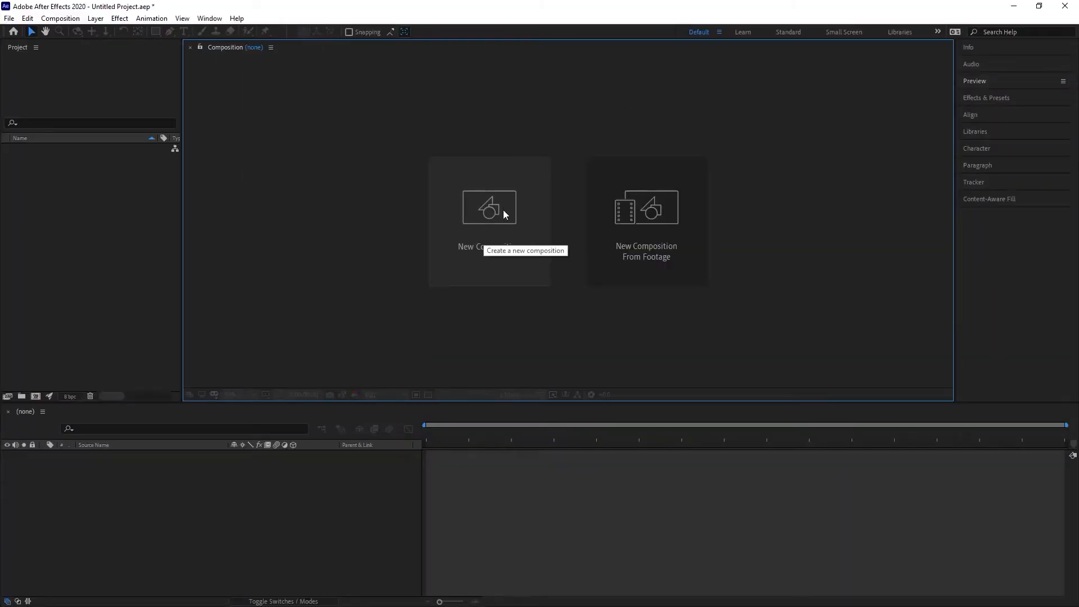
pyautogui.click(504, 214)
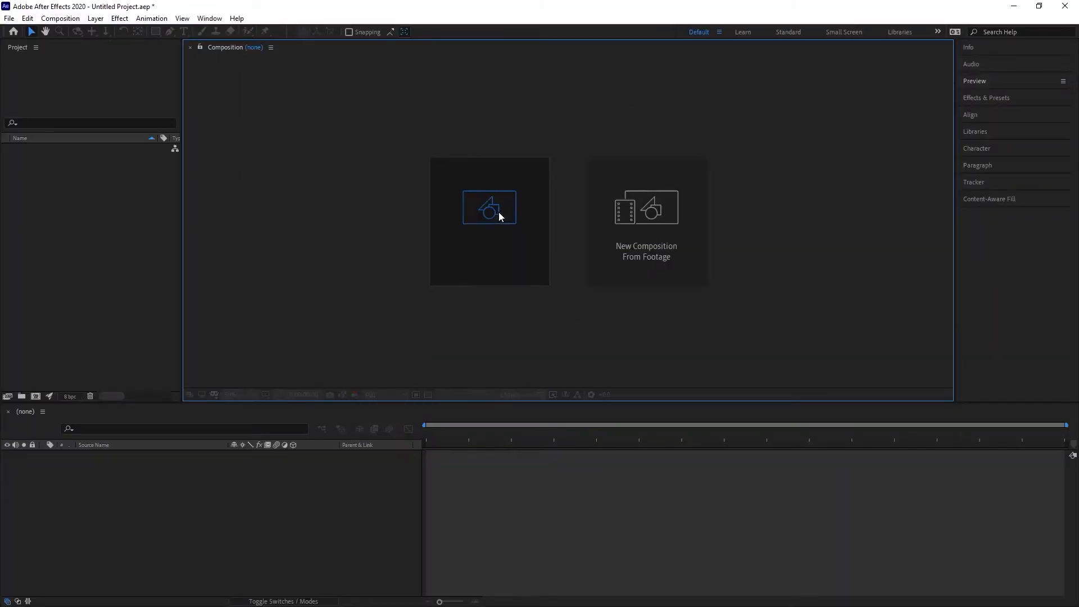
pyautogui.moveTo(483, 111); pyautogui.dragTo(349, 111)
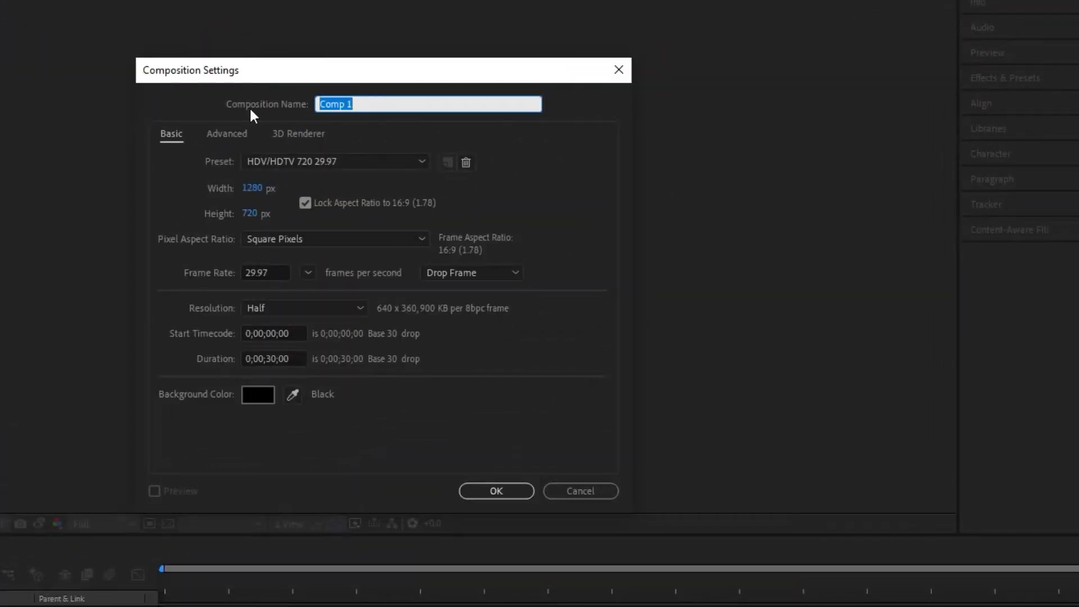
pyautogui.write('Ma')
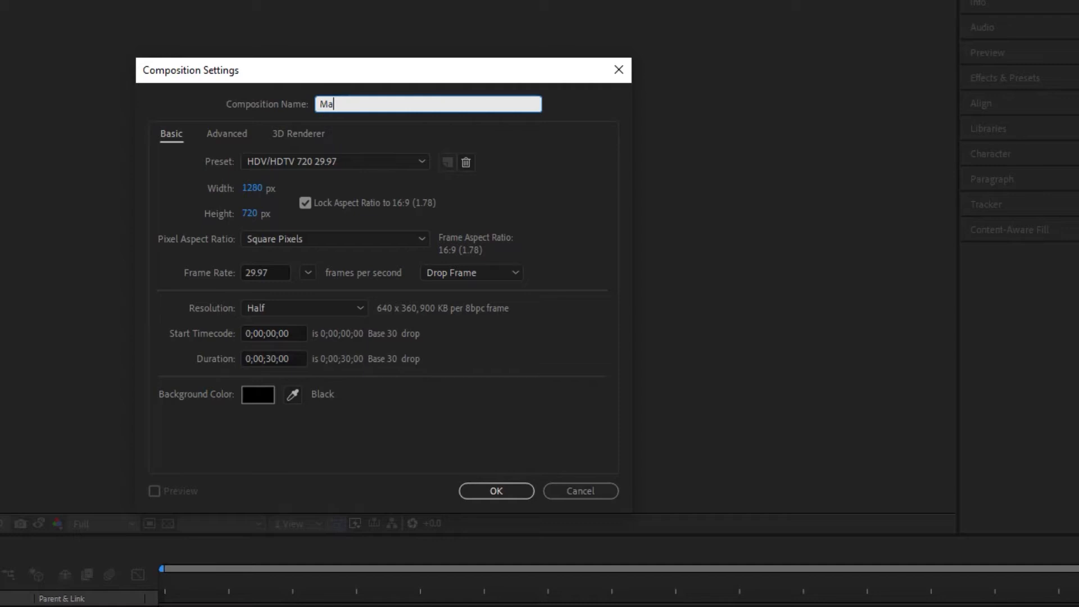
pyautogui.write('in Comp')
pyautogui.click(396, 161)
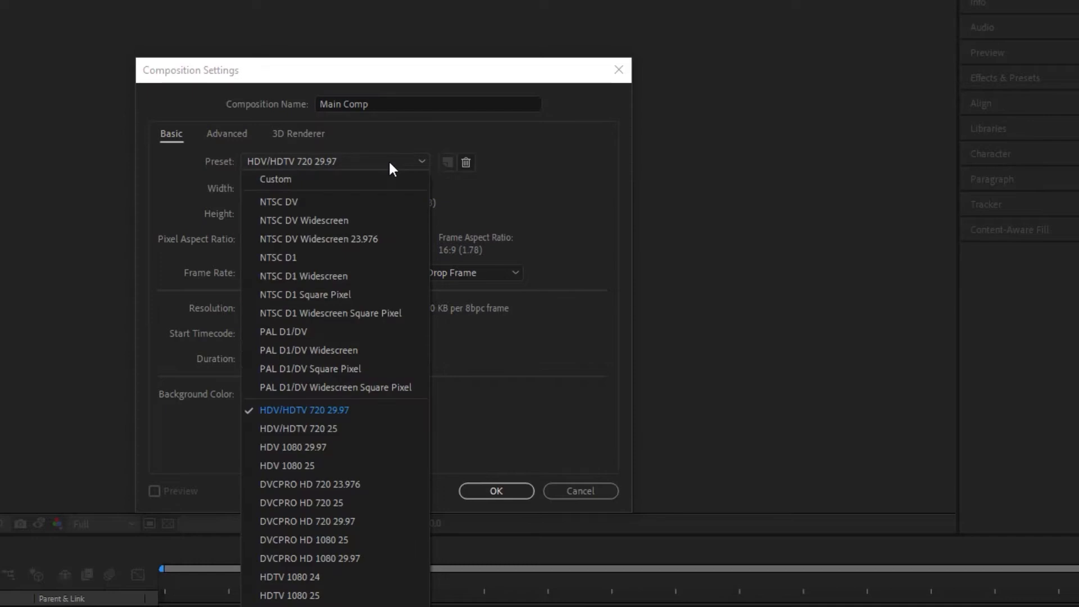
pyautogui.click(329, 413)
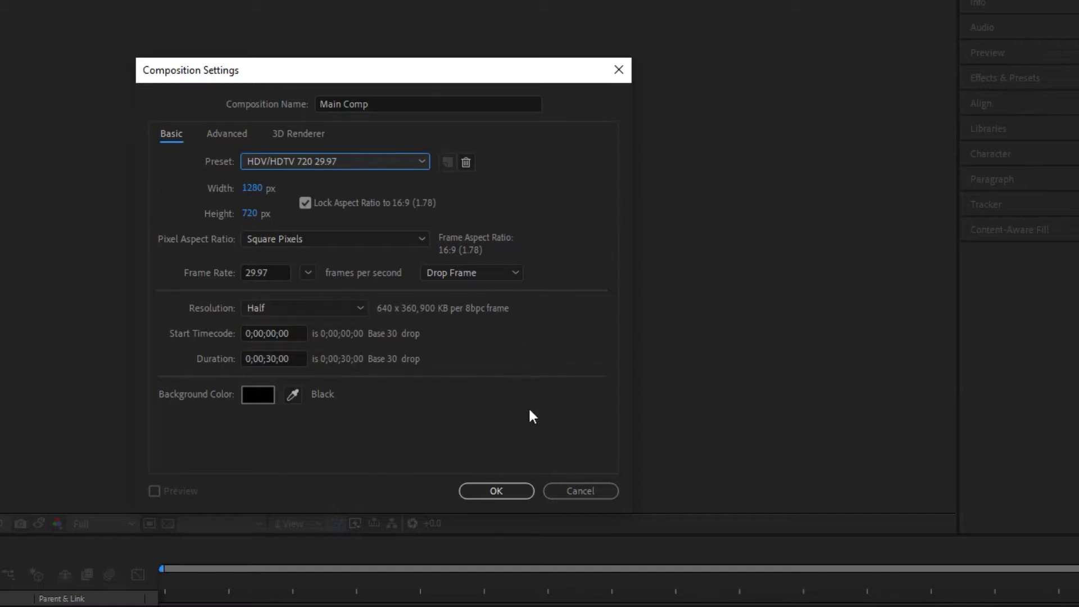
# Step: Set the new composition's duration to 0;00;30;00
pyautogui.click(300, 360)
pyautogui.moveTo(299, 360); pyautogui.dragTo(185, 356)
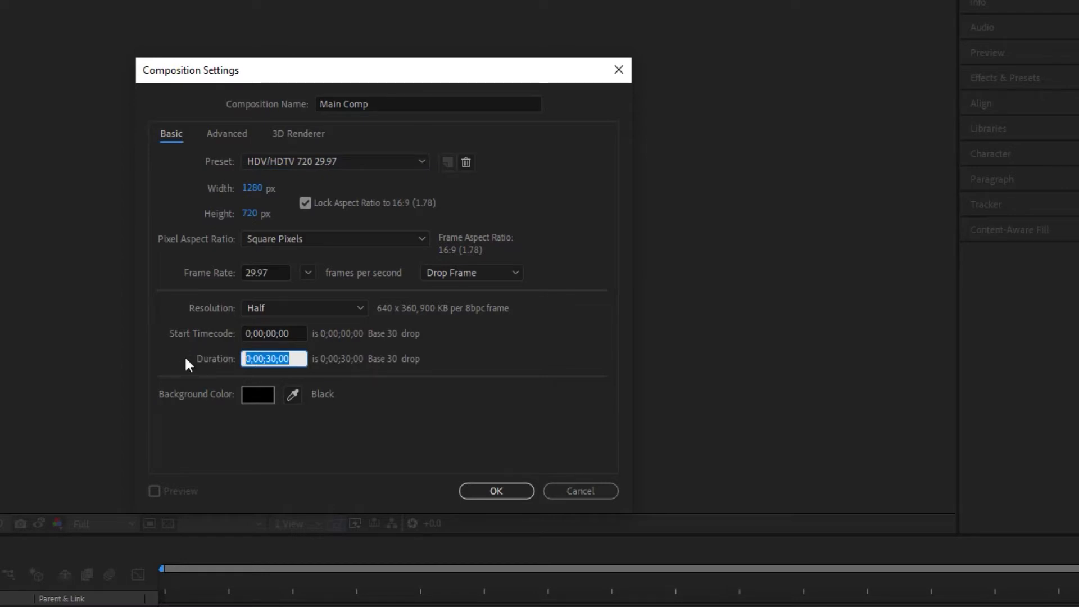
pyautogui.click(394, 403)
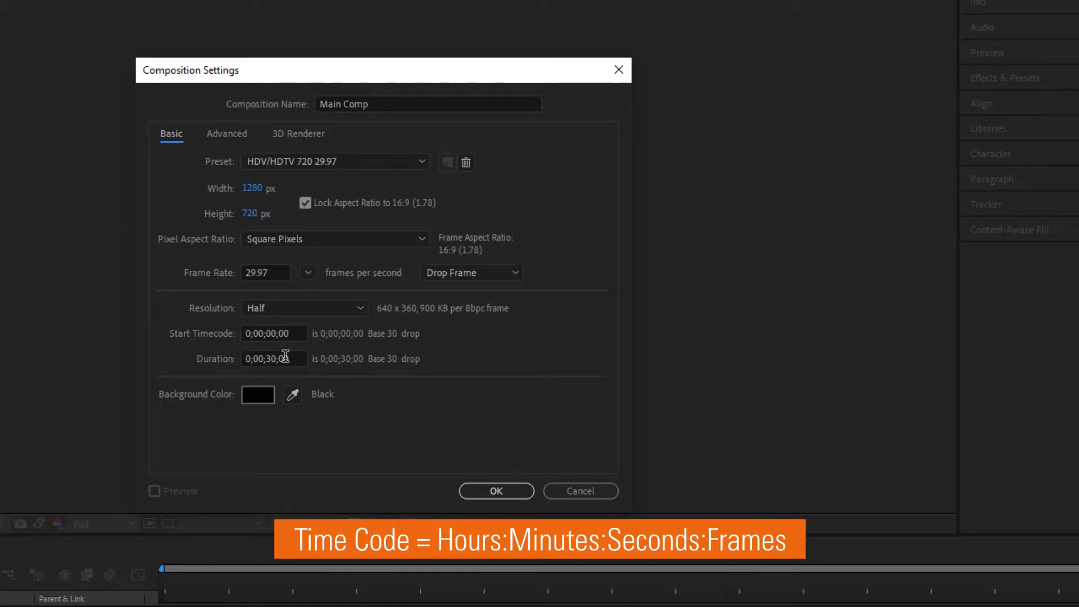
pyautogui.moveTo(298, 358); pyautogui.dragTo(214, 365)
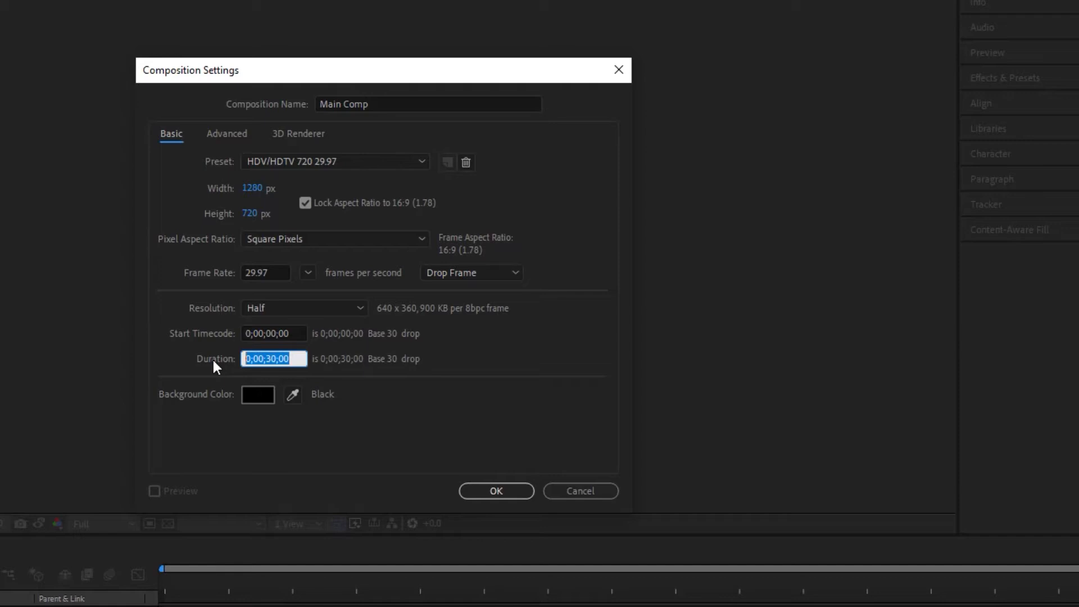
pyautogui.write('30')
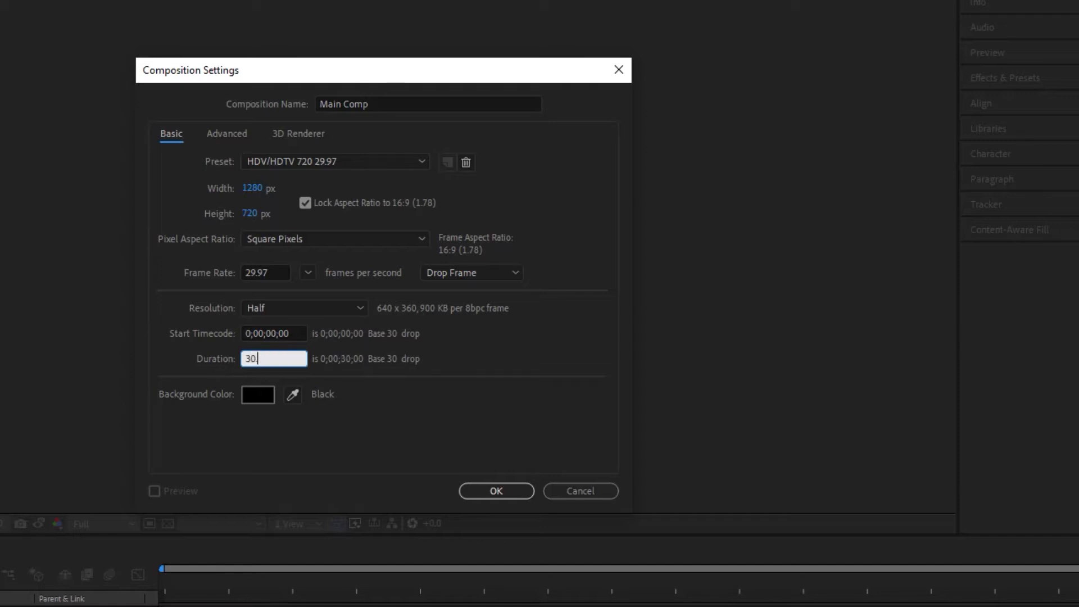
pyautogui.write('.0')
pyautogui.click(466, 346)
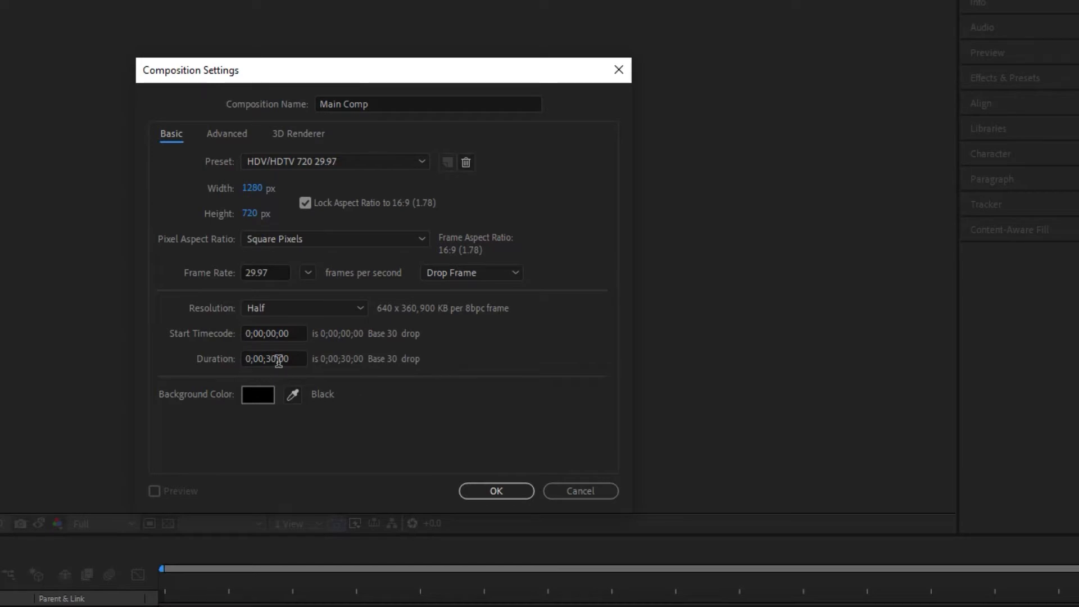
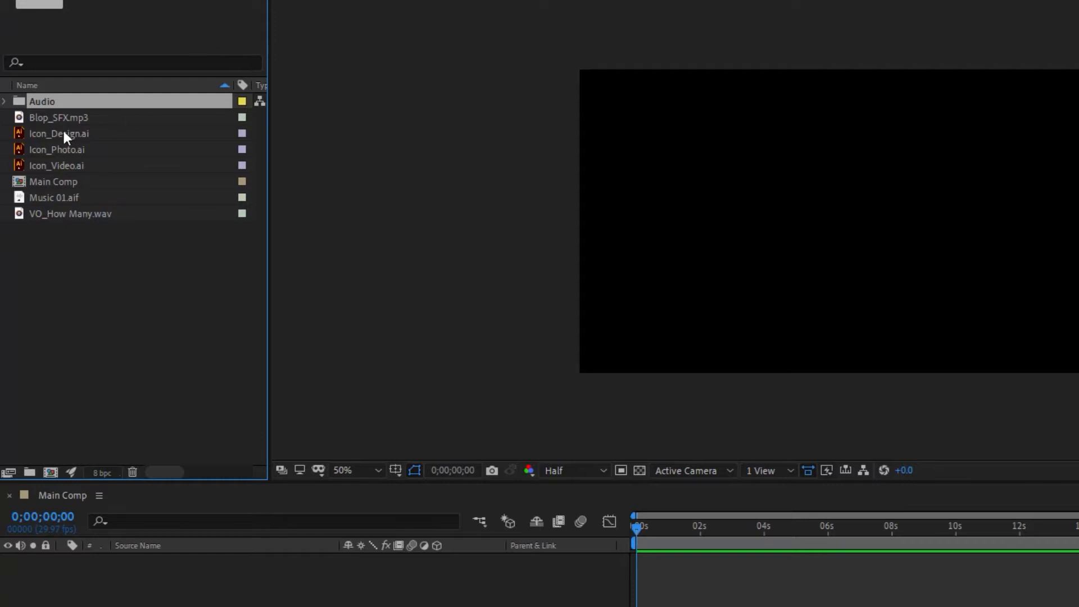
# Step: Move Blop_SFX.mp3, Music 01.aif and VO_How Many.wav into the Audio folder and collapse the folder
pyautogui.moveTo(58, 119); pyautogui.dragTo(66, 102)
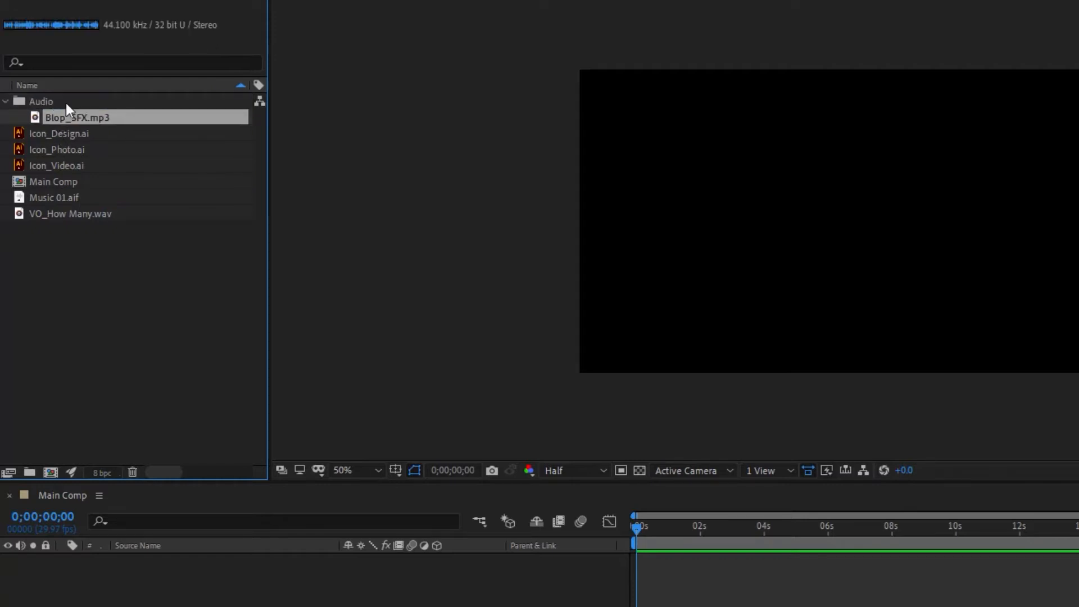
pyautogui.moveTo(55, 199); pyautogui.dragTo(62, 98)
pyautogui.moveTo(65, 212); pyautogui.dragTo(86, 95)
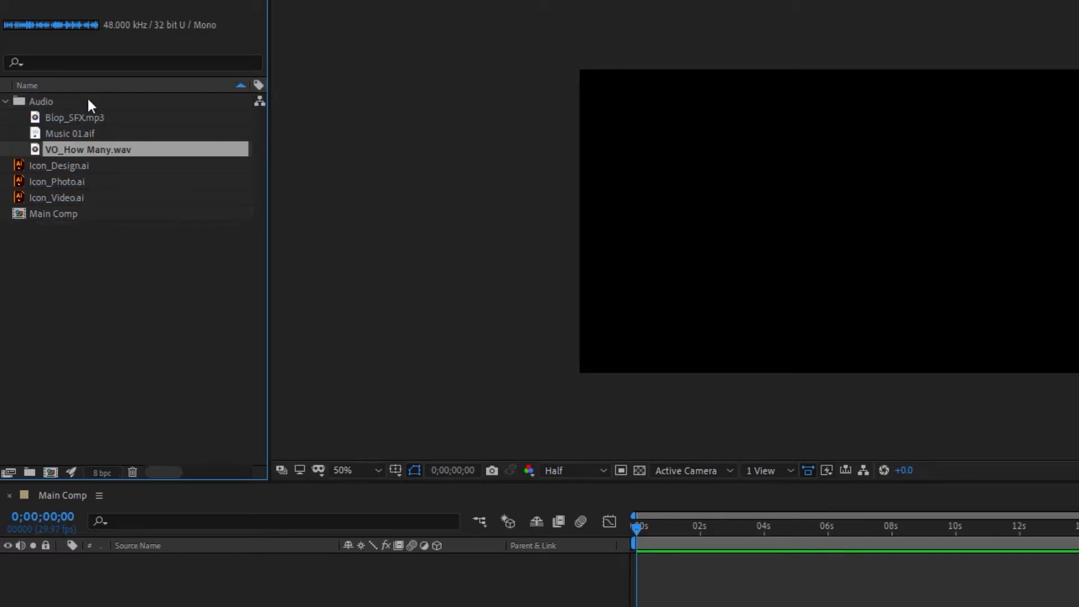
pyautogui.click(6, 101)
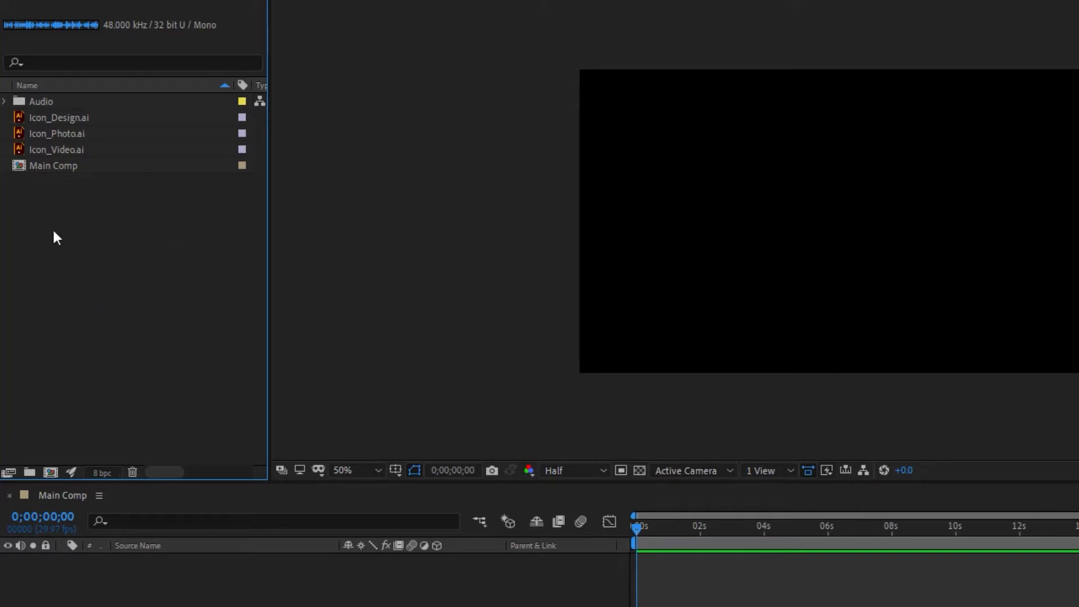
# Step: Place Main Comp in a new project folder named Comps and check the folder's contents
pyautogui.click(39, 168)
pyautogui.moveTo(39, 165); pyautogui.dragTo(29, 472)
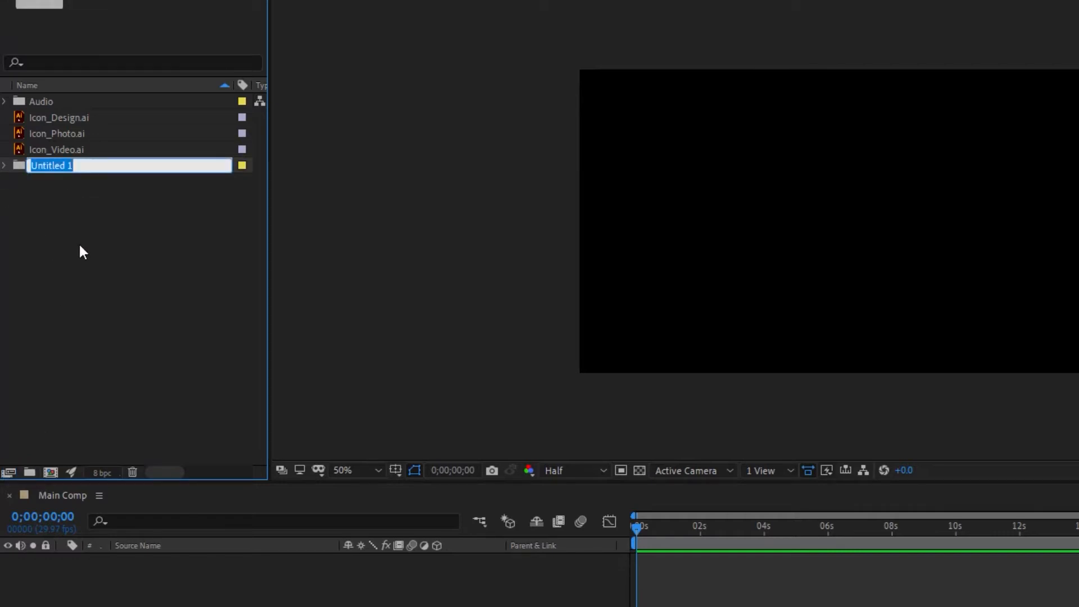
pyautogui.write('Comps')
pyautogui.press('Return')
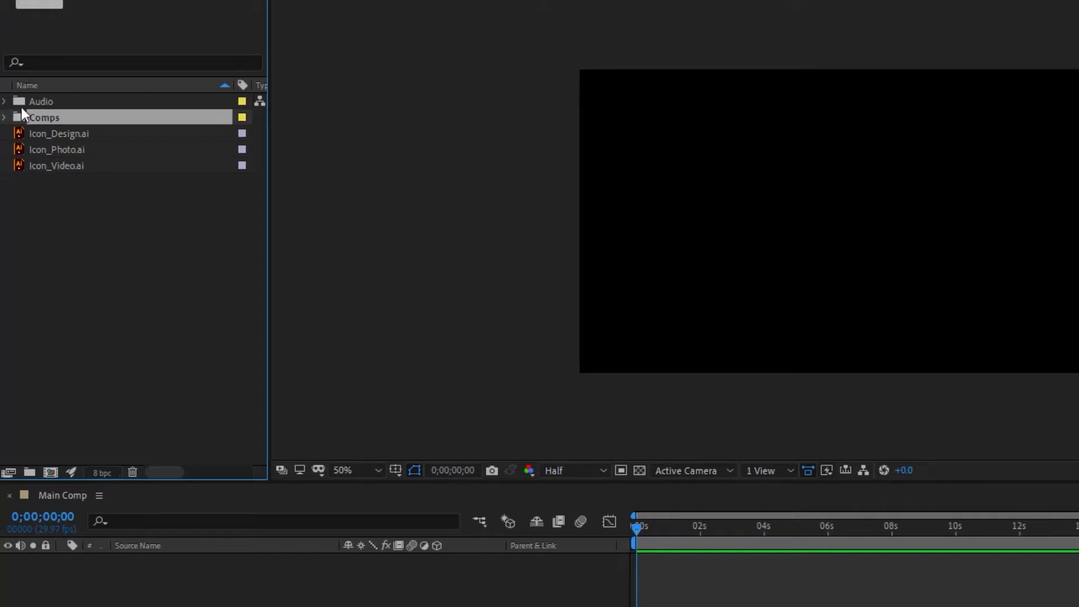
pyautogui.click(4, 117)
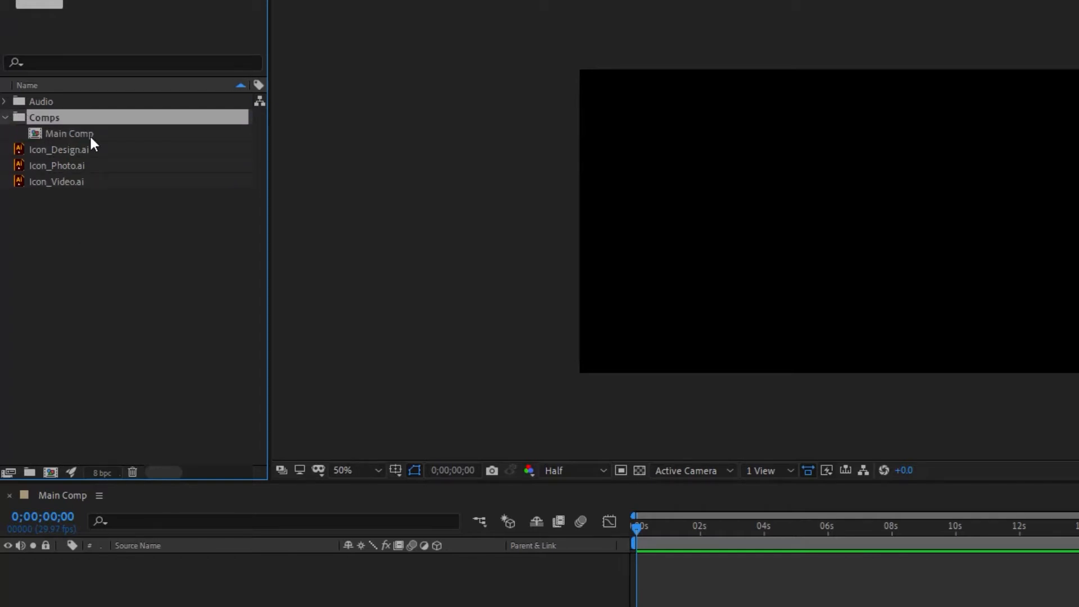
pyautogui.click(4, 117)
# Step: Group Icon_Design.ai, Icon_Photo.ai and Icon_Video.ai in a new folder named Assets_Vector
pyautogui.click(47, 133)
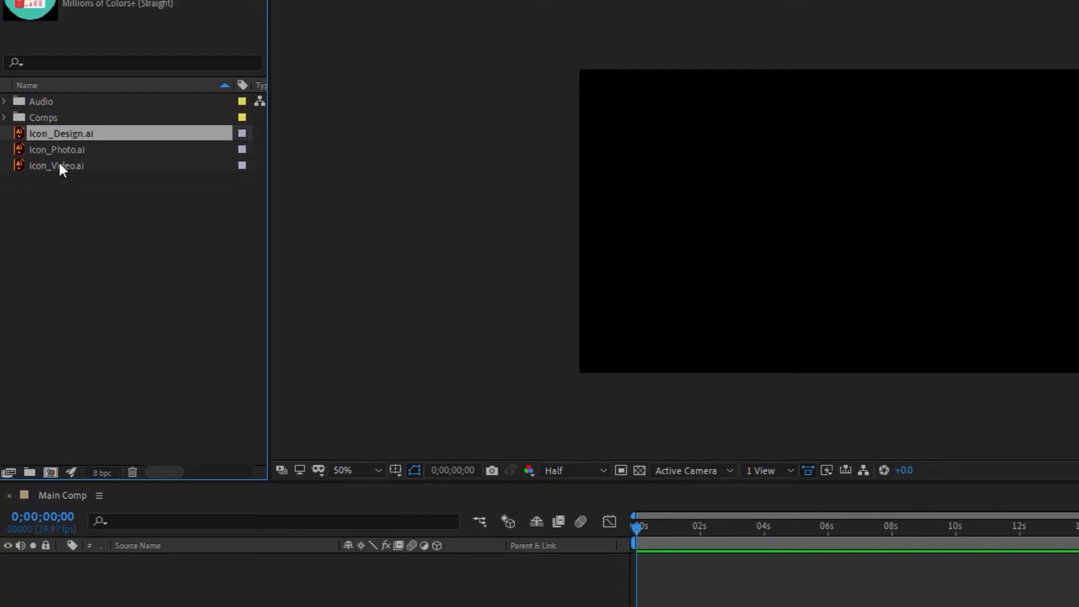
pyautogui.keyDown('shift'); pyautogui.click(59, 164); pyautogui.keyUp('shift')
pyautogui.moveTo(21, 165); pyautogui.dragTo(29, 471)
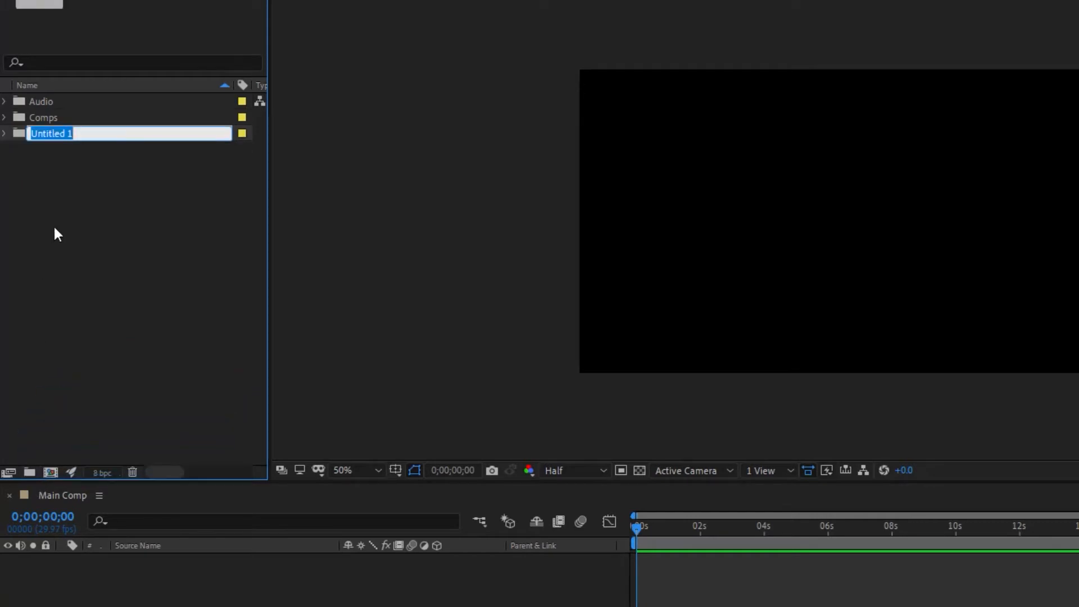
pyautogui.write('Assets_Vector')
pyautogui.press('Return')
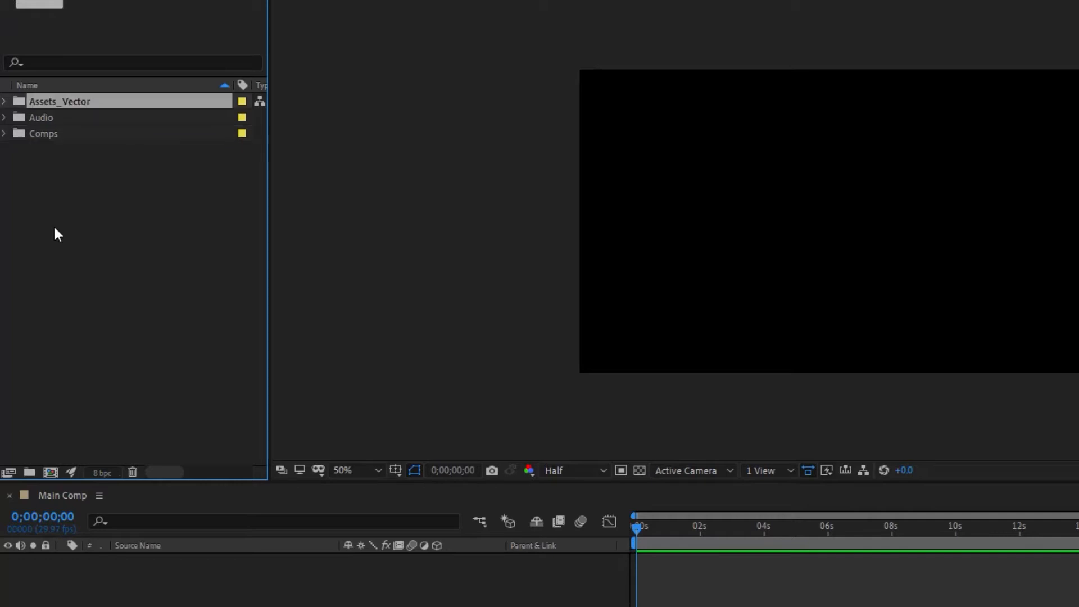
pyautogui.click(133, 181)
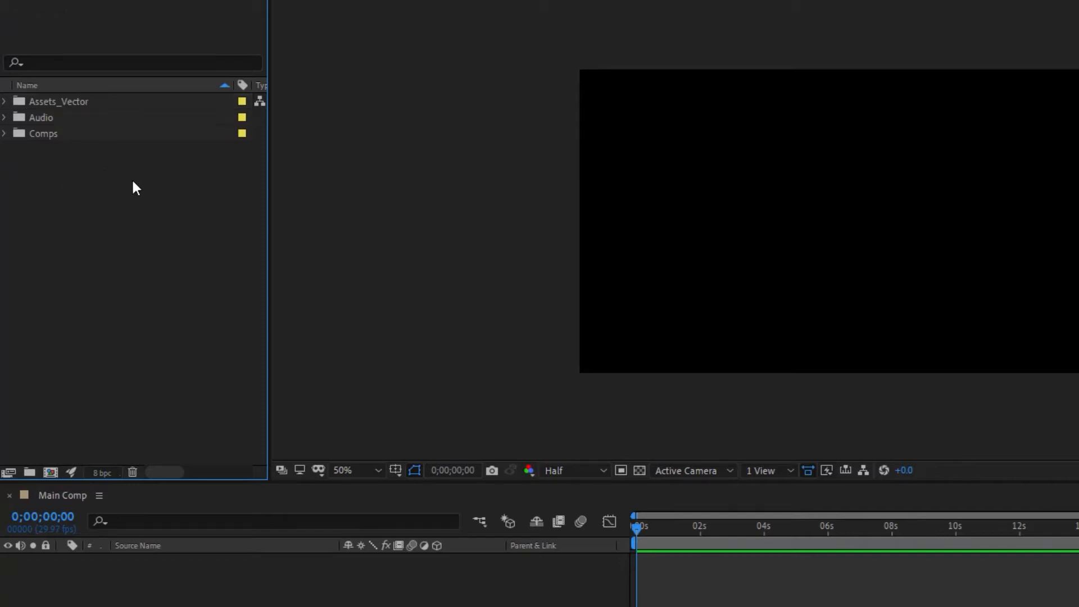
# Step: Set the label colour of the Audio folder to Aqua and the Comps folder to Purple
pyautogui.click(242, 116)
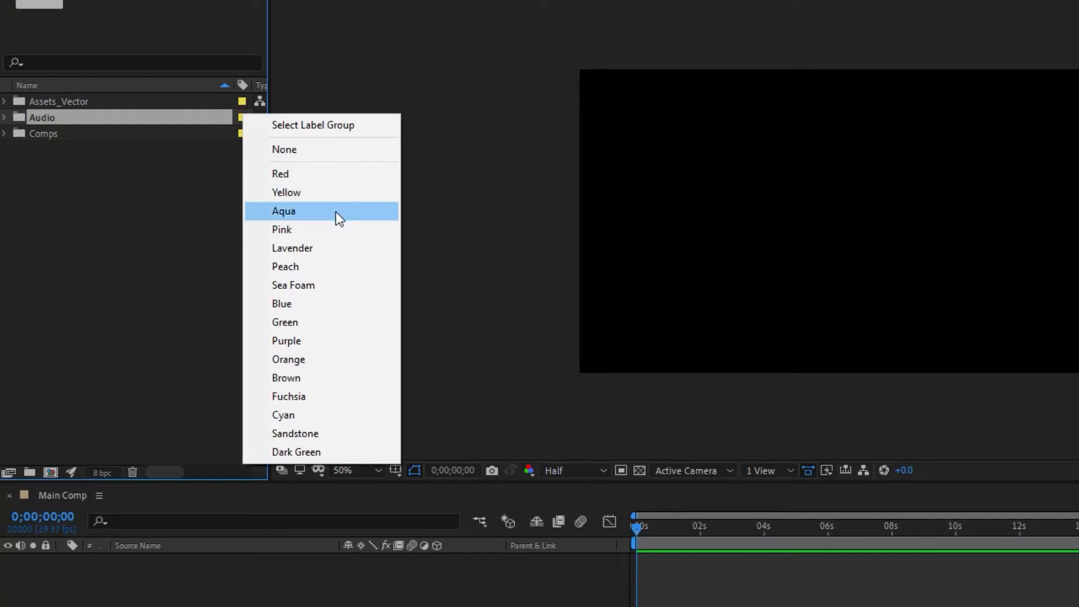
pyautogui.click(337, 213)
pyautogui.click(242, 133)
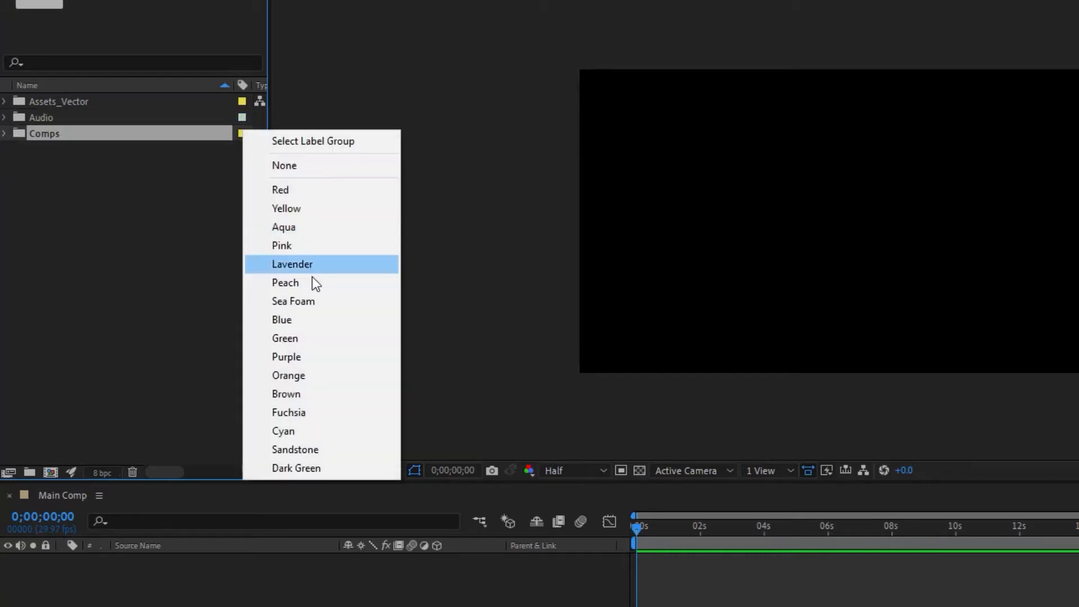
pyautogui.click(326, 359)
pyautogui.click(125, 221)
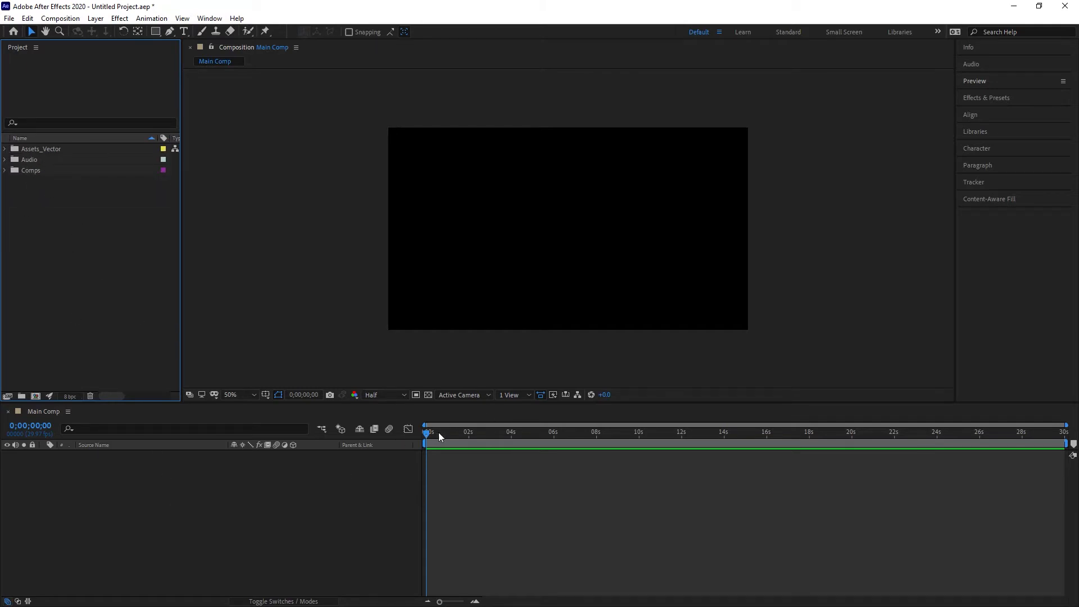
# Step: Preview VO_How Many.wav from the Audio folder in its own footage viewer and close the viewer
pyautogui.click(299, 417)
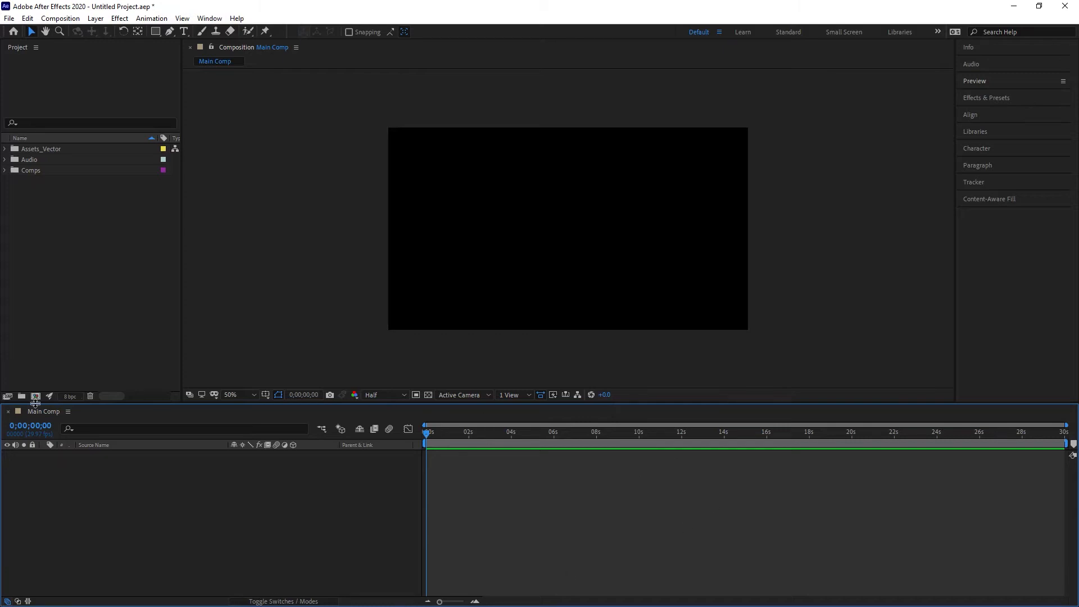
pyautogui.click(6, 148)
pyautogui.click(6, 149)
pyautogui.click(5, 159)
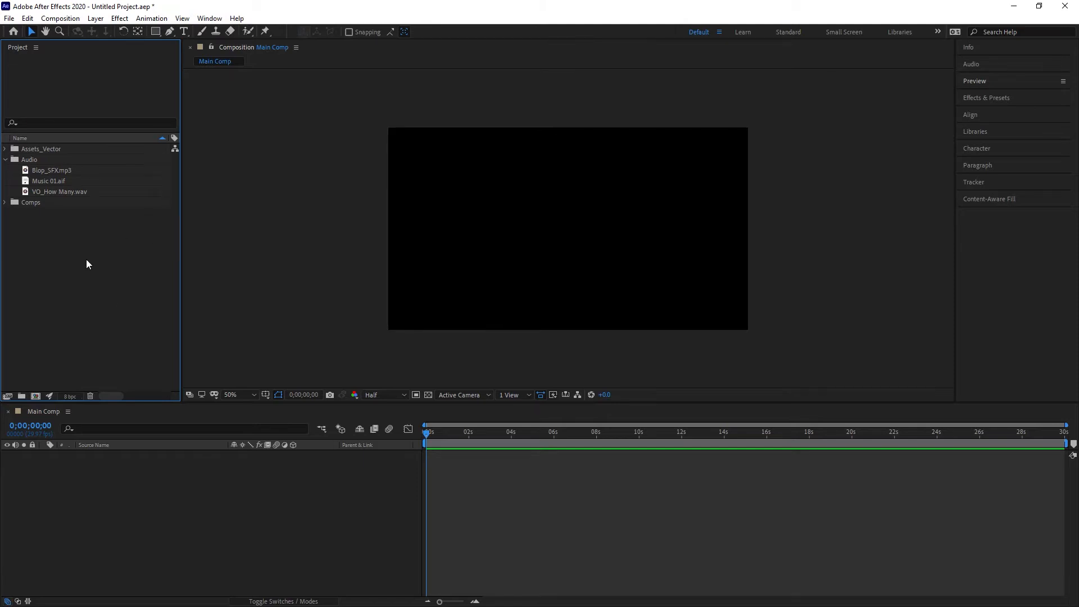
pyautogui.click(36, 192)
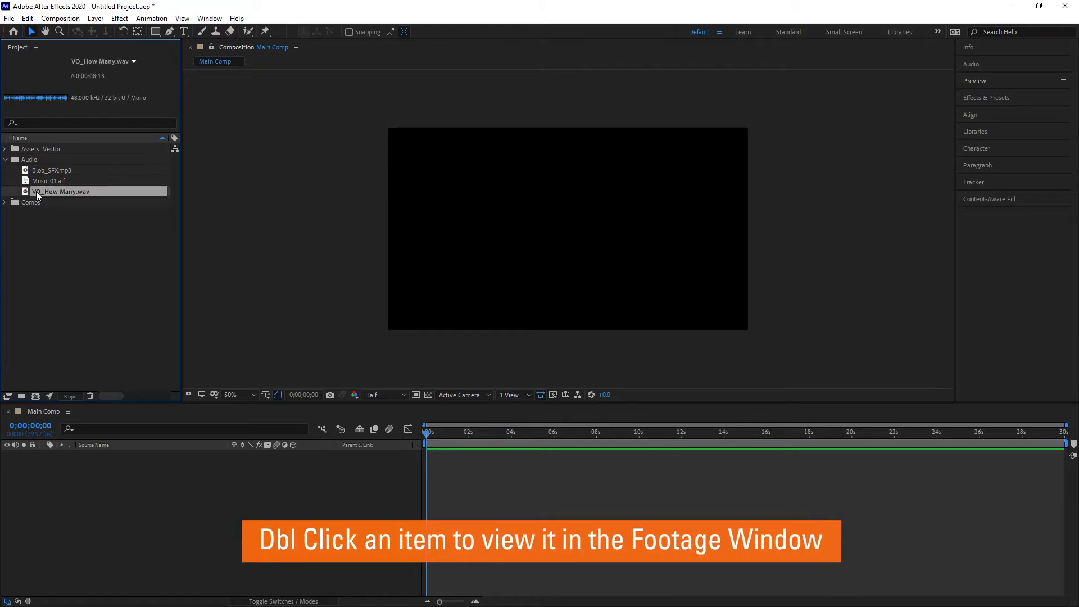
pyautogui.doubleClick(36, 191)
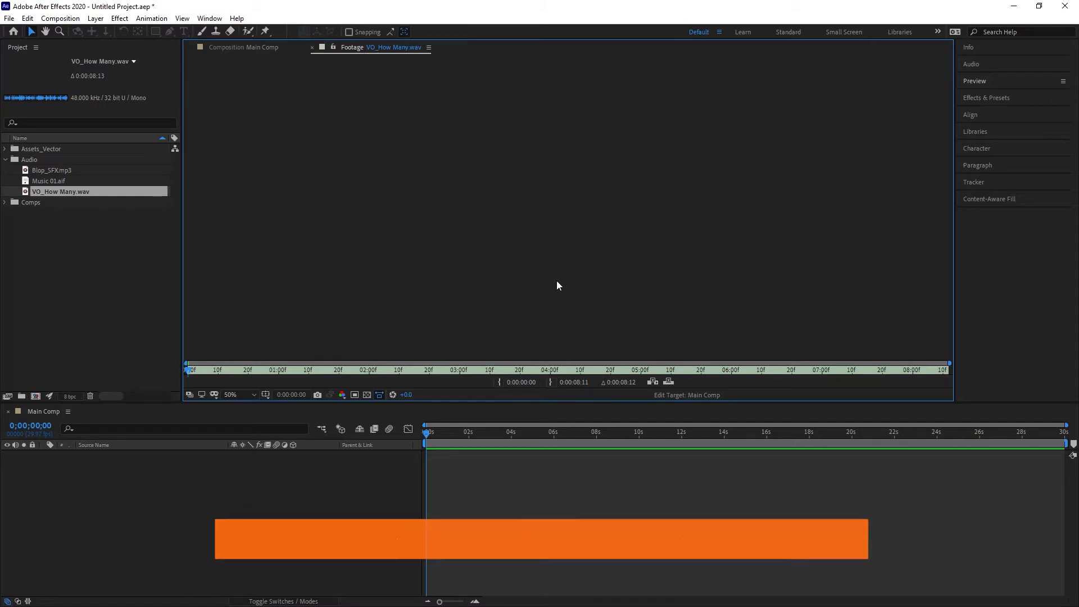
pyautogui.press('space')
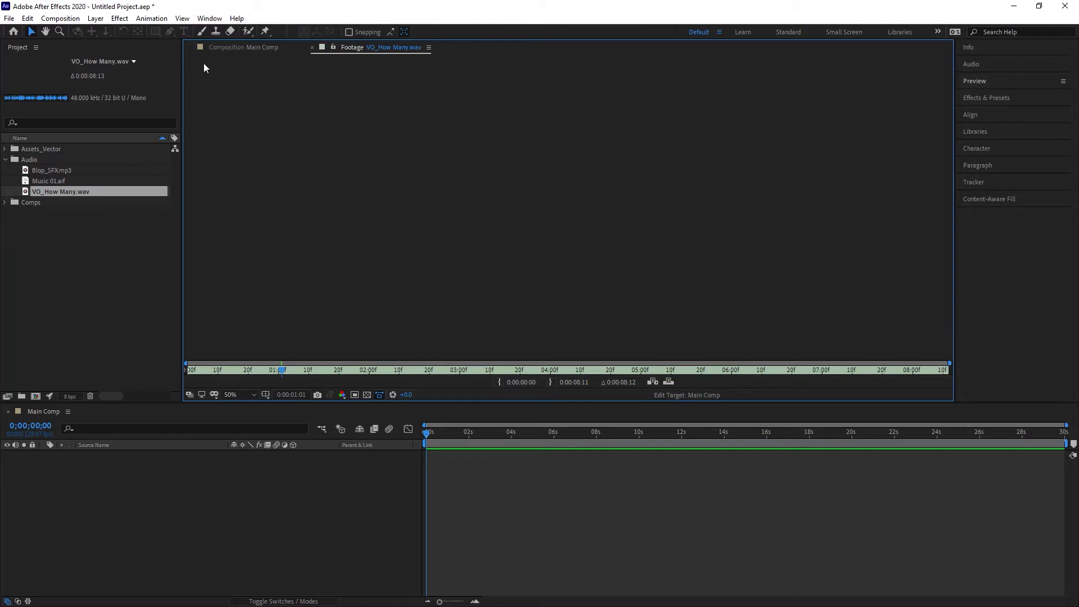
pyautogui.click(312, 48)
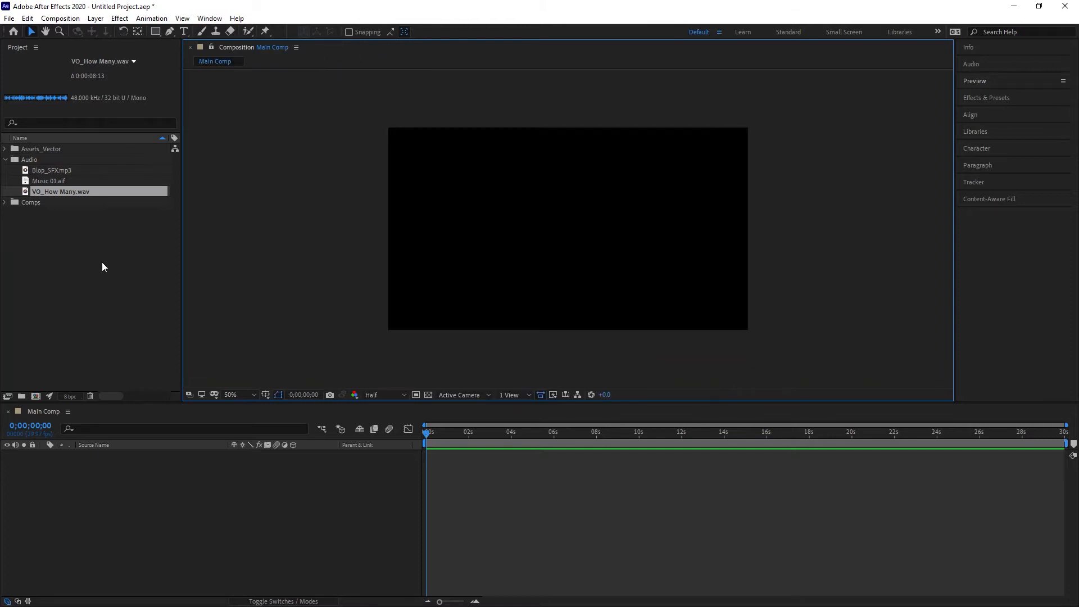
# Step: Add VO_How Many.wav to the Main Comp timeline as a layer starting at about 0;00;10;15
pyautogui.moveTo(25, 195); pyautogui.dragTo(674, 531)
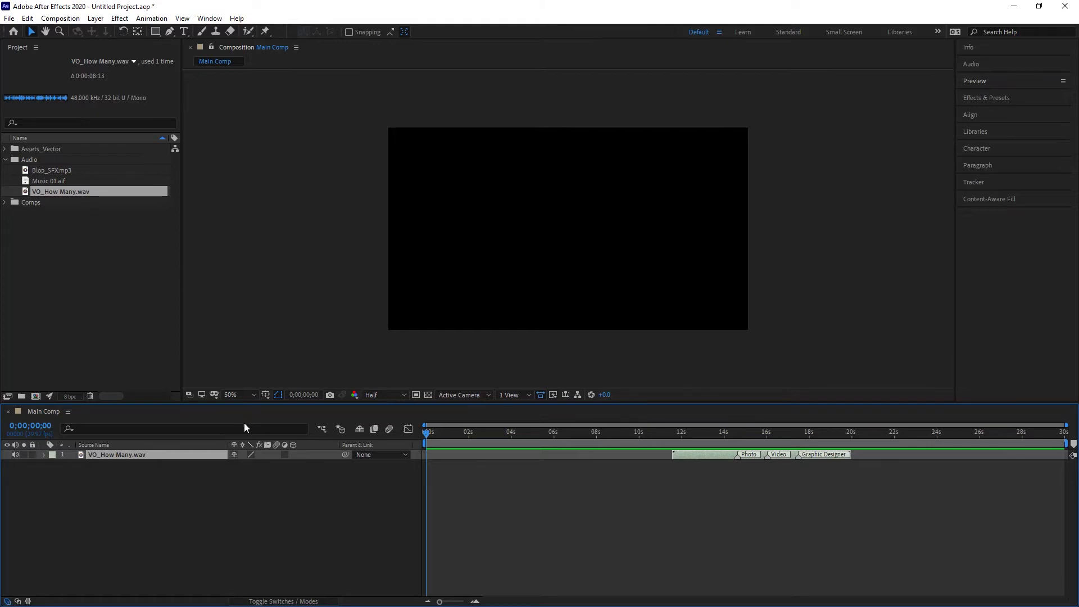
pyautogui.press('Delete')
pyautogui.moveTo(60, 192); pyautogui.dragTo(649, 501)
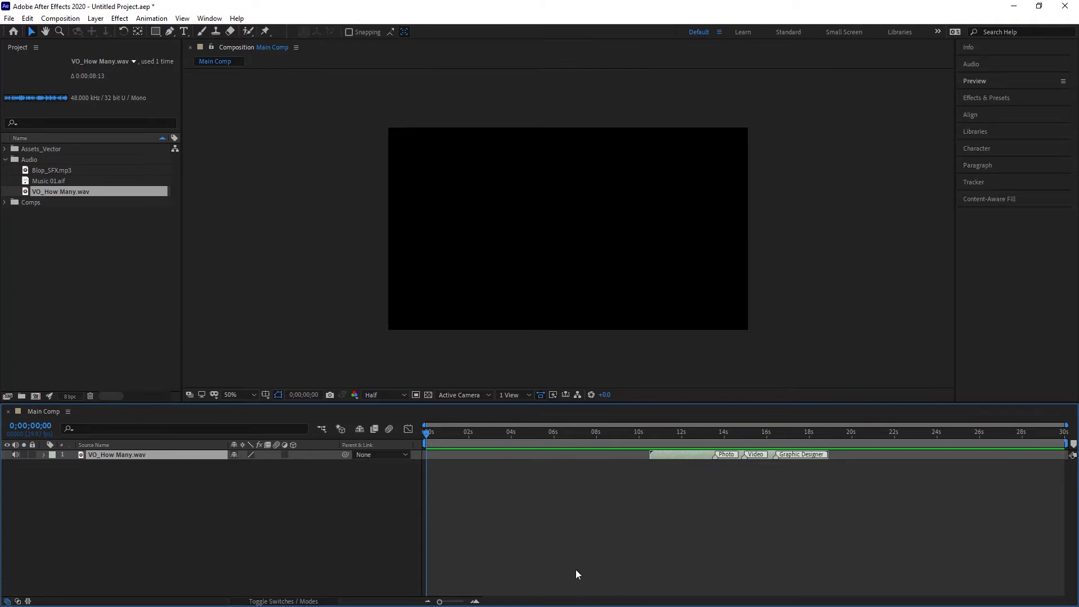
# Step: Play back the opening seconds of the Main Comp timeline and stop the preview
pyautogui.press('space')
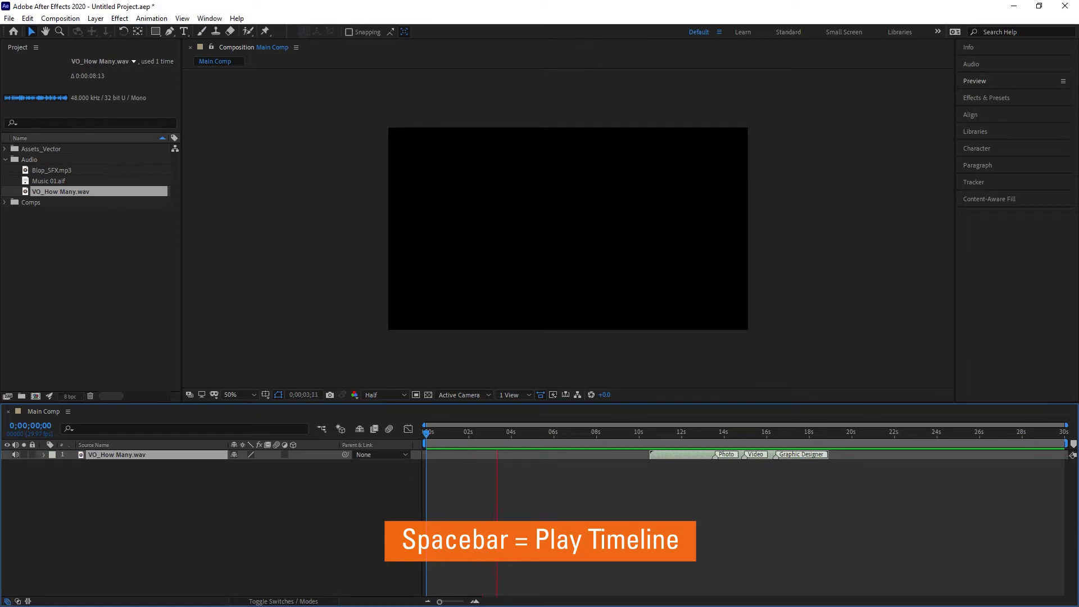
pyautogui.press('space')
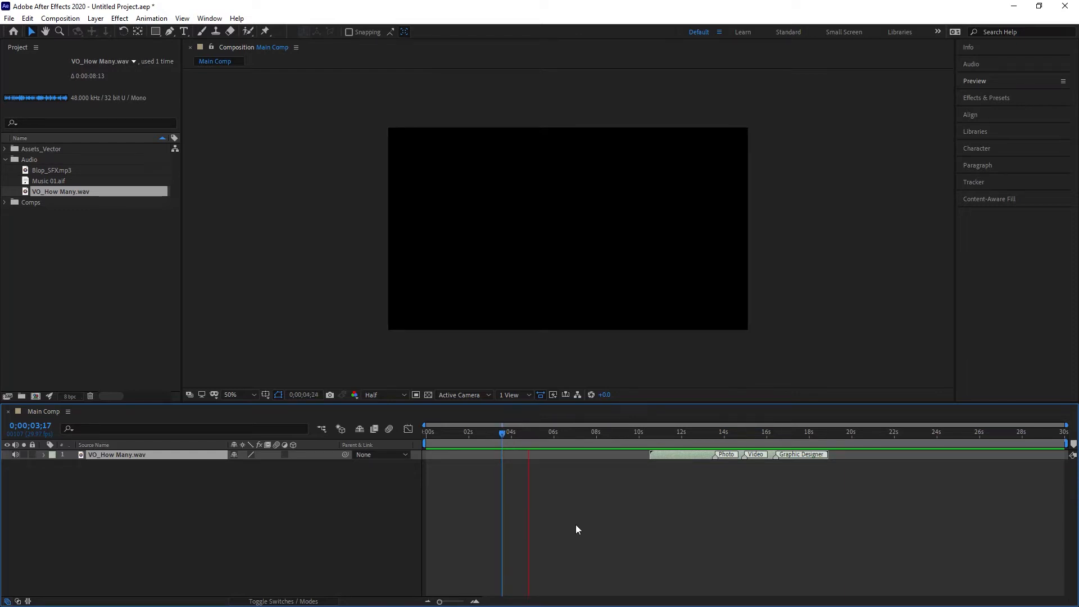
pyautogui.press('space')
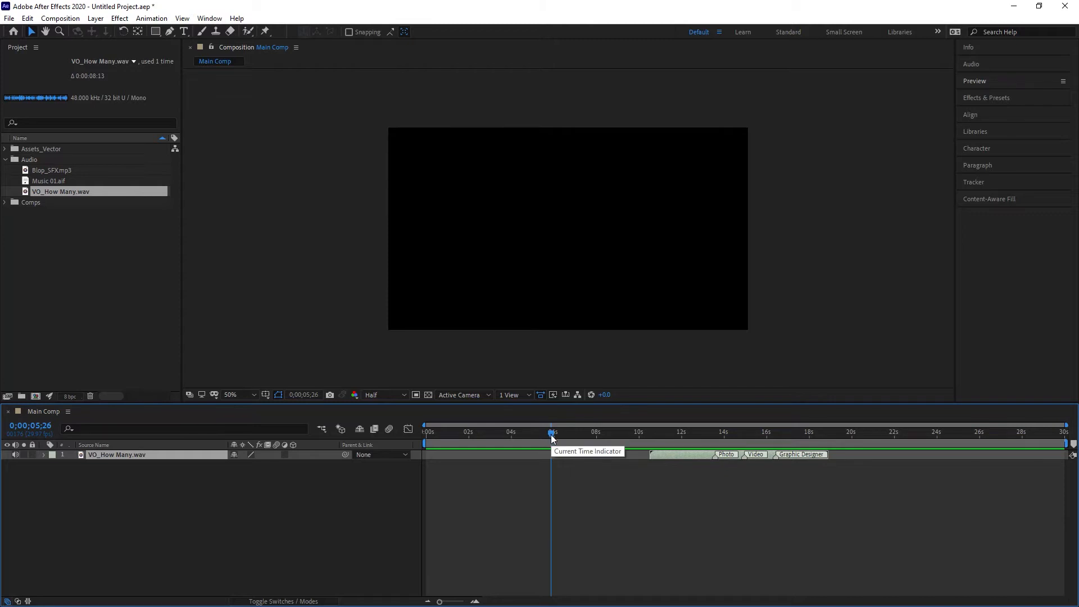
# Step: Move the time indicator between the composition's beginning and end, and to the voice-over layer's in point
pyautogui.press('Home')
pyautogui.press('End')
pyautogui.press('Home')
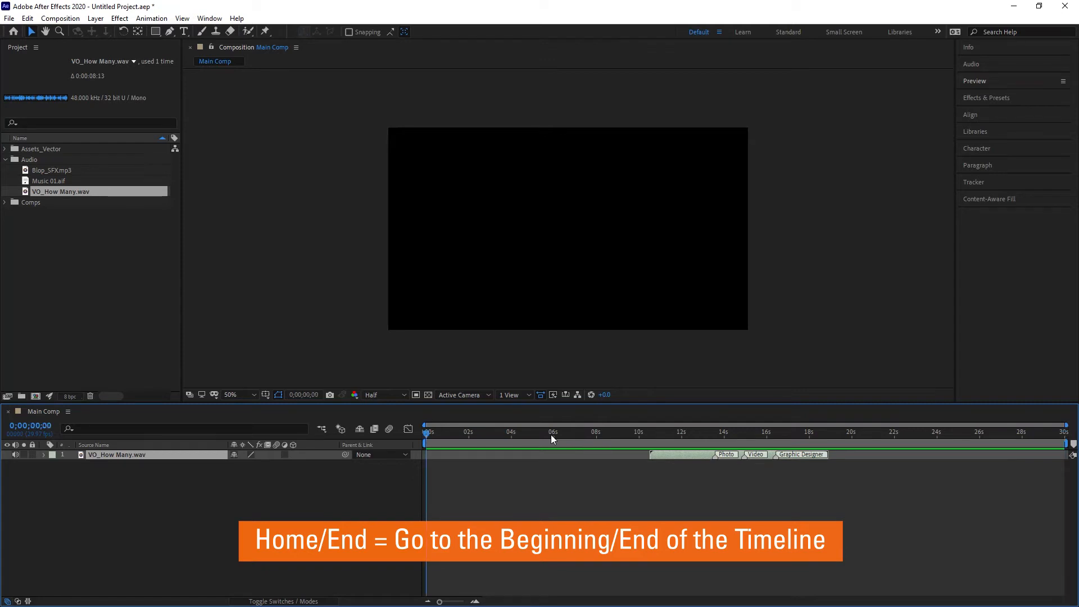
pyautogui.press('End')
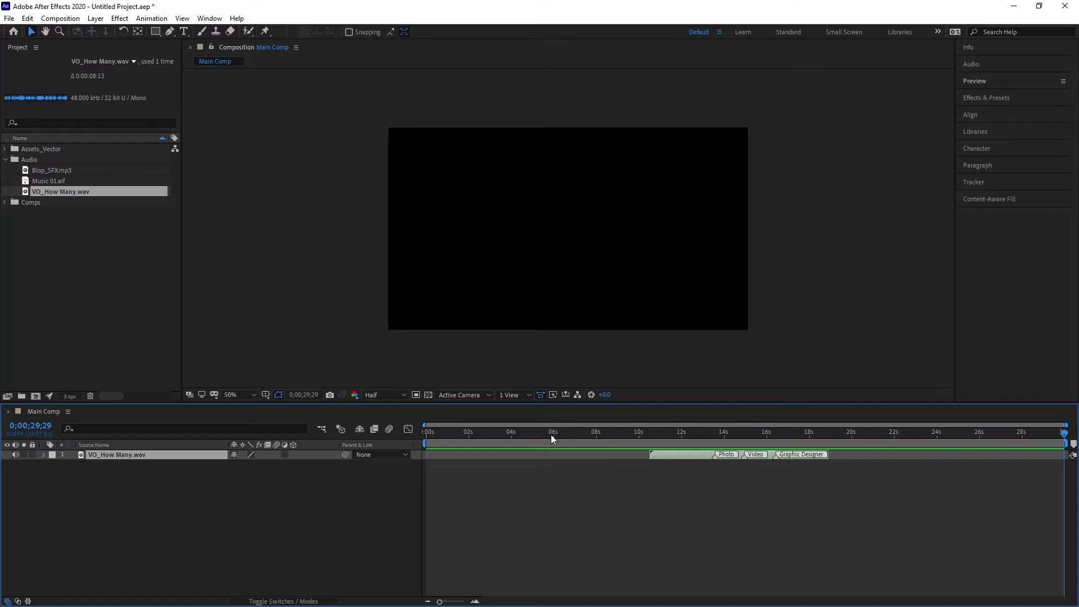
pyautogui.press('i')
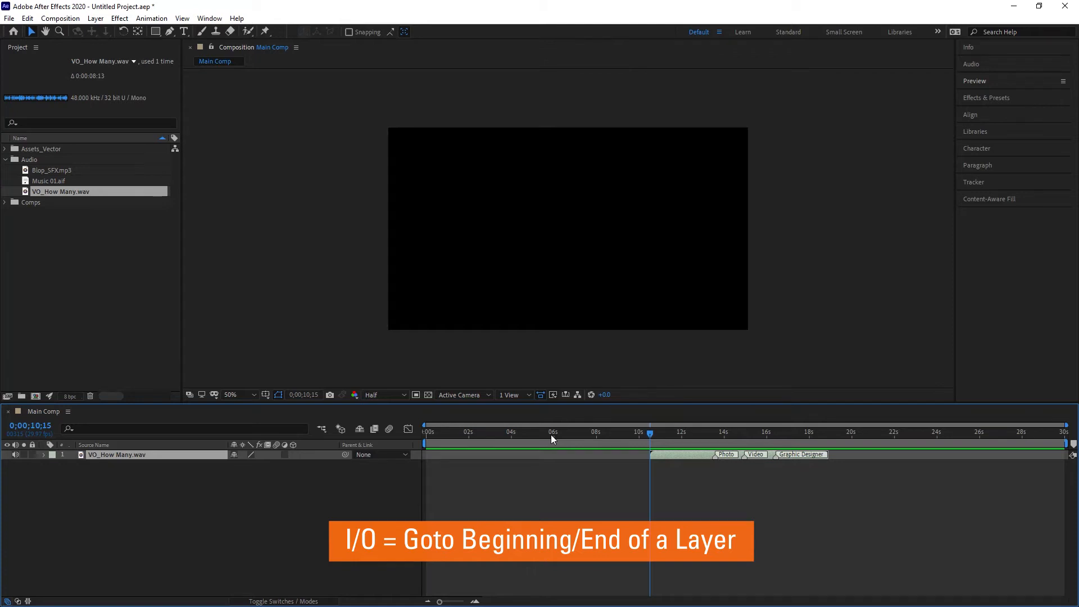
# Step: Try aligning the voice-over layer's in point, and its out point, to the time indicator at 0;00;18;26
pyautogui.press('o')
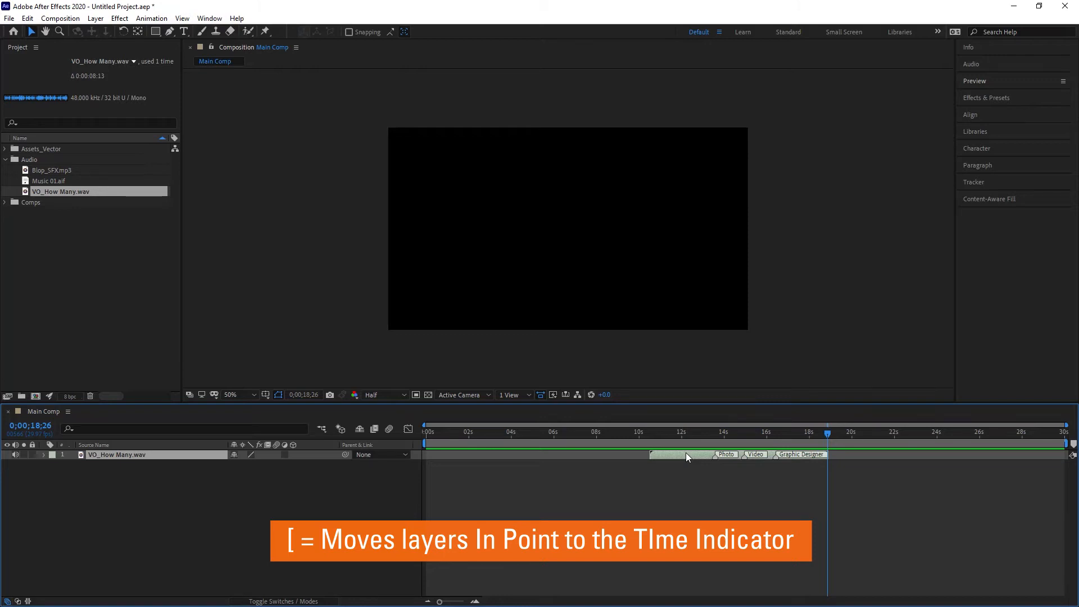
pyautogui.press('[')
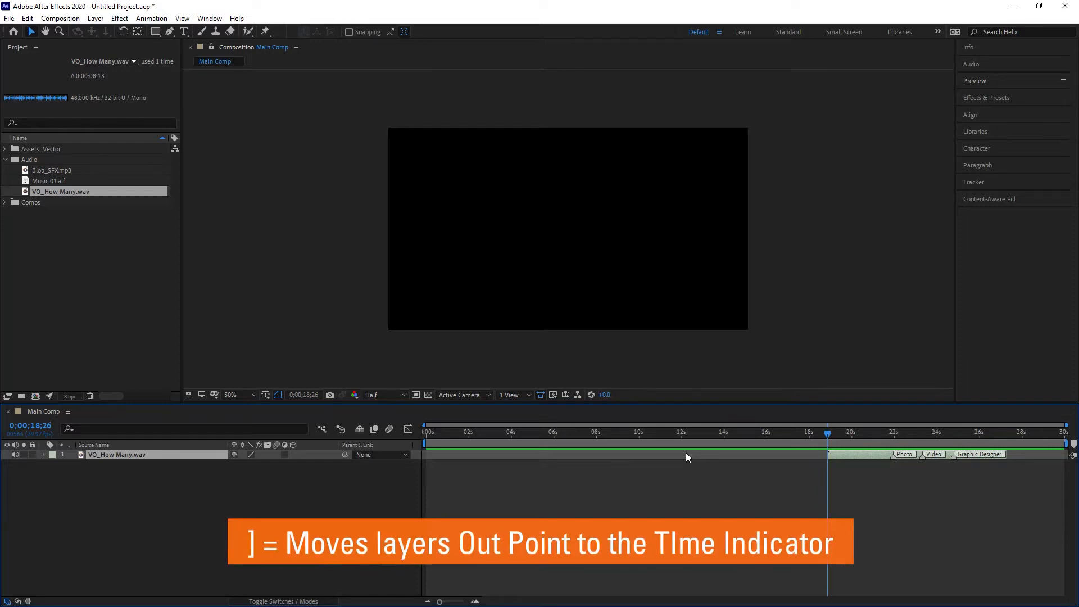
pyautogui.press(']')
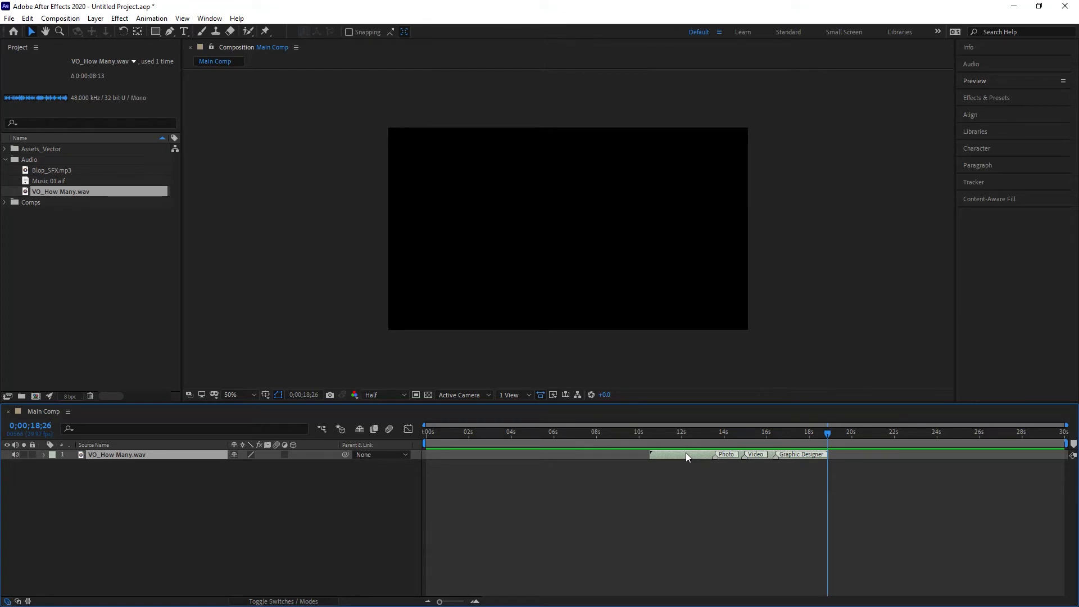
# Step: Move the voice-over layer so that its in point sits at the composition's start, 0;00;00;00
pyautogui.press('Home')
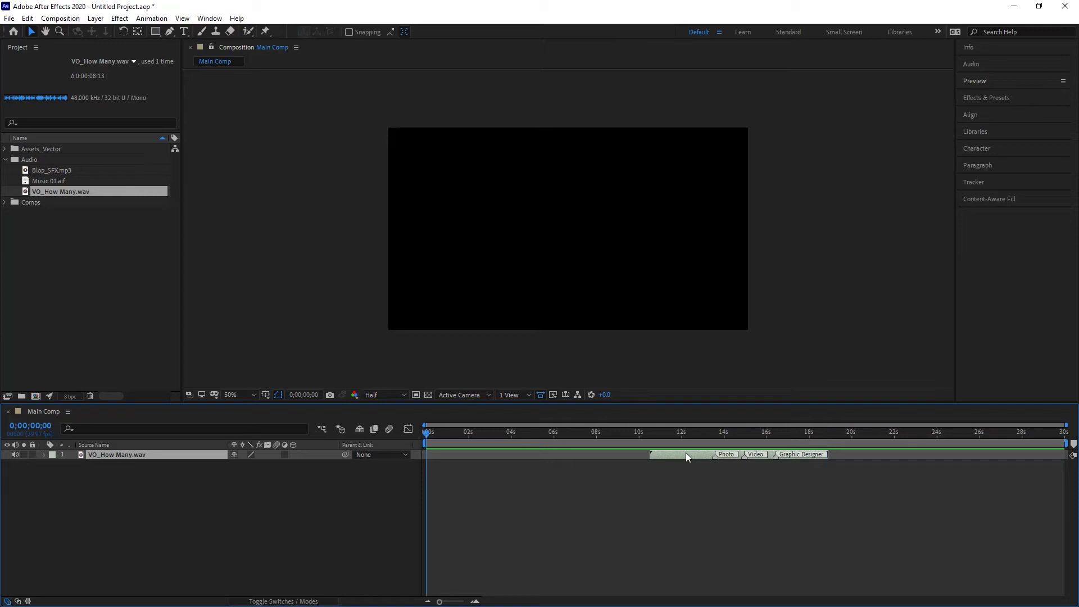
pyautogui.press('[')
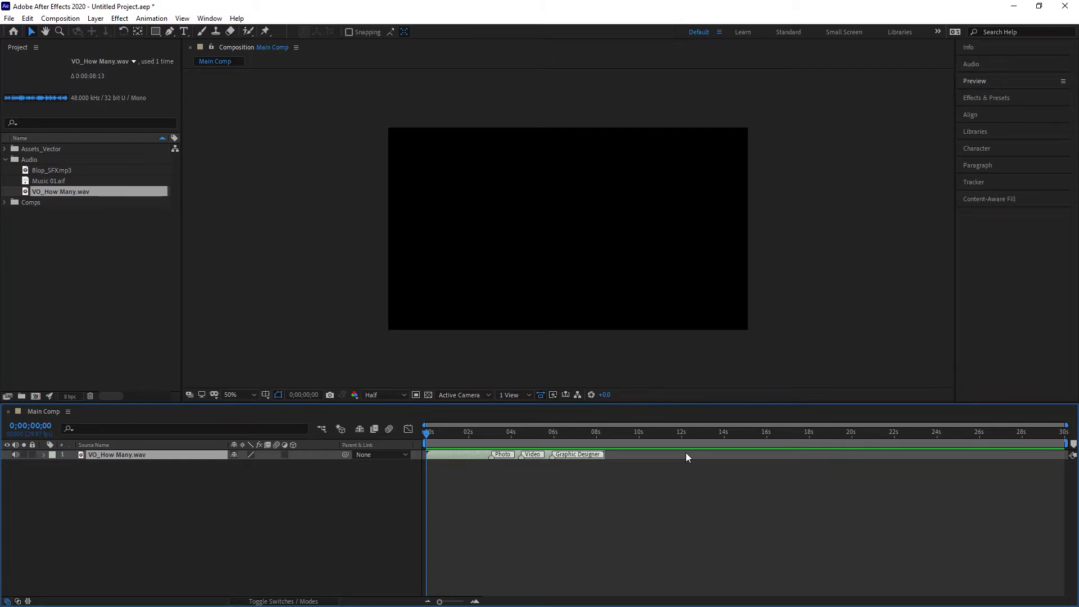
pyautogui.moveTo(453, 455); pyautogui.dragTo(610, 477)
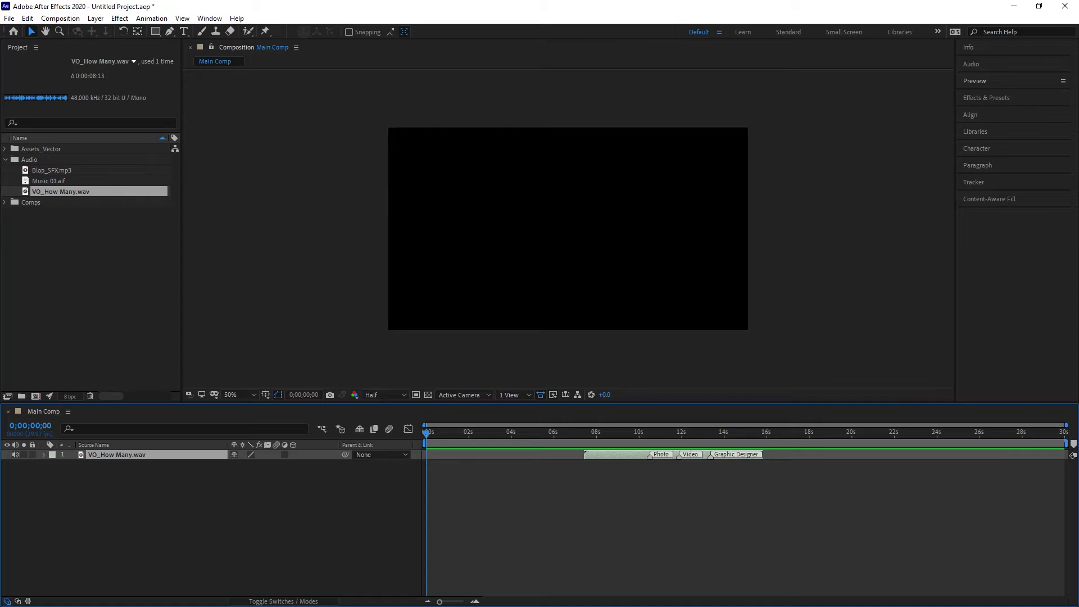
pyautogui.press('[')
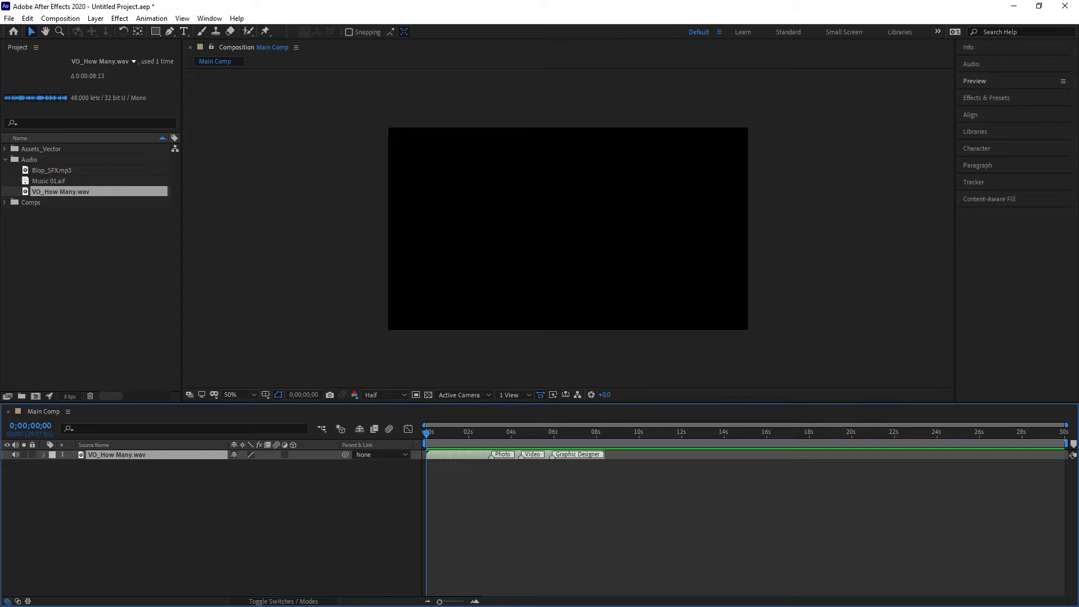
# Step: Advance the time indicator frame by frame from the composition's start to 0;00;00;15
pyautogui.press('space')
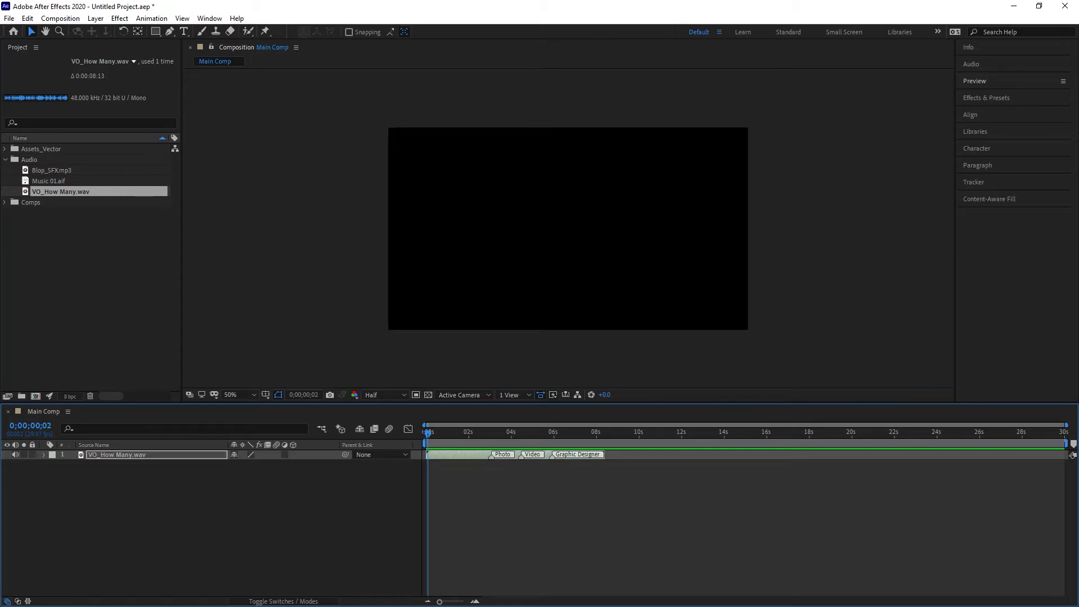
pyautogui.hotkey('ctrl', 'Right')
pyautogui.hotkey('ctrl', 'Right')
pyautogui.hotkey('ctrl', 'Right')
pyautogui.hotkey('ctrl', 'Right')
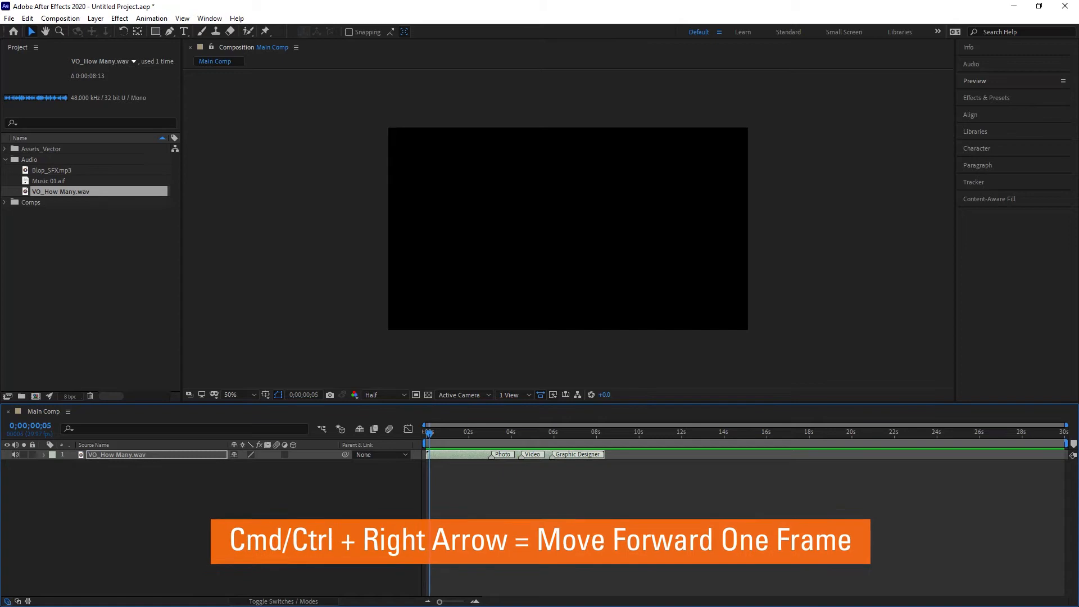
pyautogui.hotkey('ctrl', 'Right')
pyautogui.hotkey('ctrl', 'Right')
pyautogui.hotkey('ctrl', 'Right')
pyautogui.hotkey('ctrl', 'Right')
pyautogui.hotkey('ctrl', 'Right')
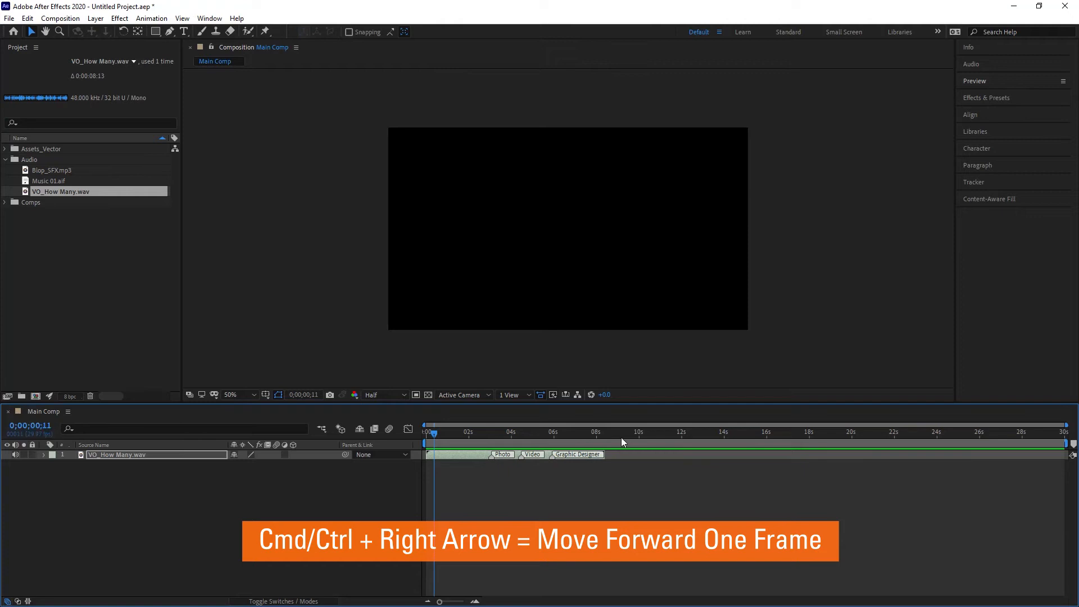
pyautogui.hotkey('ctrl', 'Right')
pyautogui.hotkey('ctrl', 'Right')
pyautogui.hotkey('ctrl', 'Right')
pyautogui.hotkey('ctrl', 'Right')
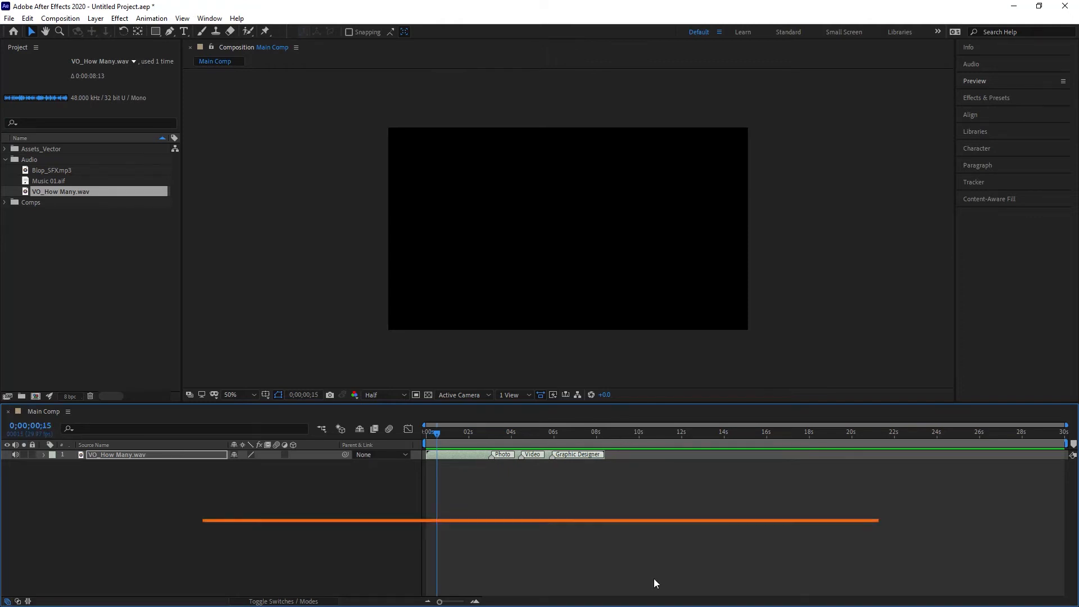
# Step: Step the time indicator backward frame by frame to before the composition's start and return it to 0;00;00;00
pyautogui.hotkey('ctrl', 'Left')
pyautogui.hotkey('ctrl', 'Left')
pyautogui.hotkey('ctrl', 'Left')
pyautogui.hotkey('ctrl', 'Left')
pyautogui.hotkey('ctrl', 'Left')
pyautogui.hotkey('ctrl', 'Left')
pyautogui.hotkey('ctrl', 'Left')
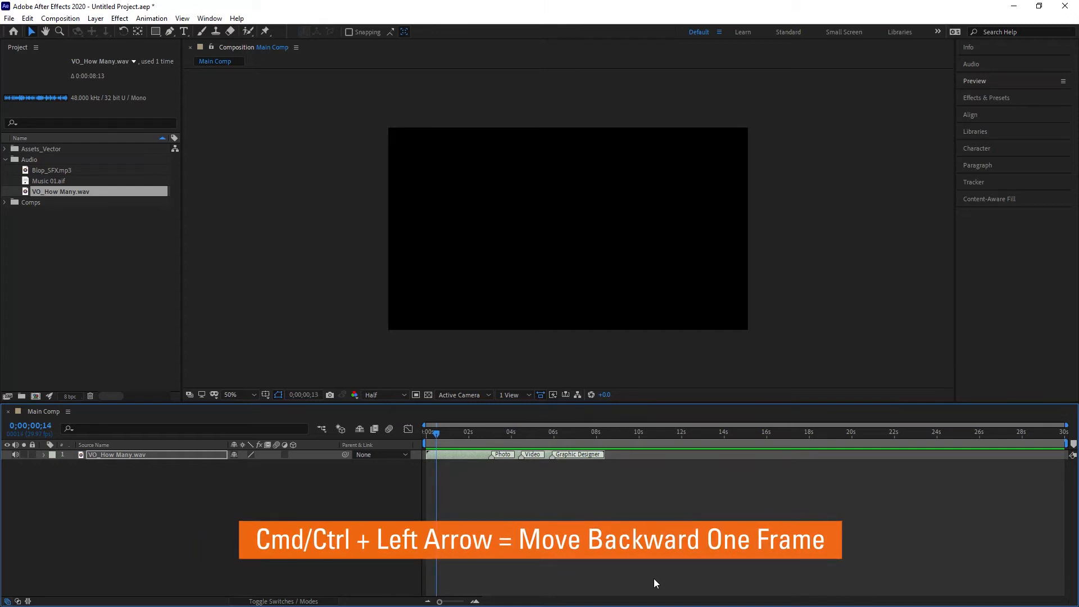
pyautogui.hotkey('ctrl', 'Left')
pyautogui.hotkey('ctrl', 'Left')
pyautogui.hotkey('ctrl', 'Left')
pyautogui.hotkey('ctrl', 'Left')
pyautogui.hotkey('ctrl', 'Left')
pyautogui.hotkey('ctrl', 'Left')
pyautogui.hotkey('ctrl', 'Left')
pyautogui.hotkey('ctrl', 'Left')
pyautogui.hotkey('ctrl', 'Left')
pyautogui.hotkey('ctrl', 'Left')
pyautogui.hotkey('ctrl', 'Left')
pyautogui.hotkey('ctrl', 'Left')
pyautogui.hotkey('ctrl', 'Left')
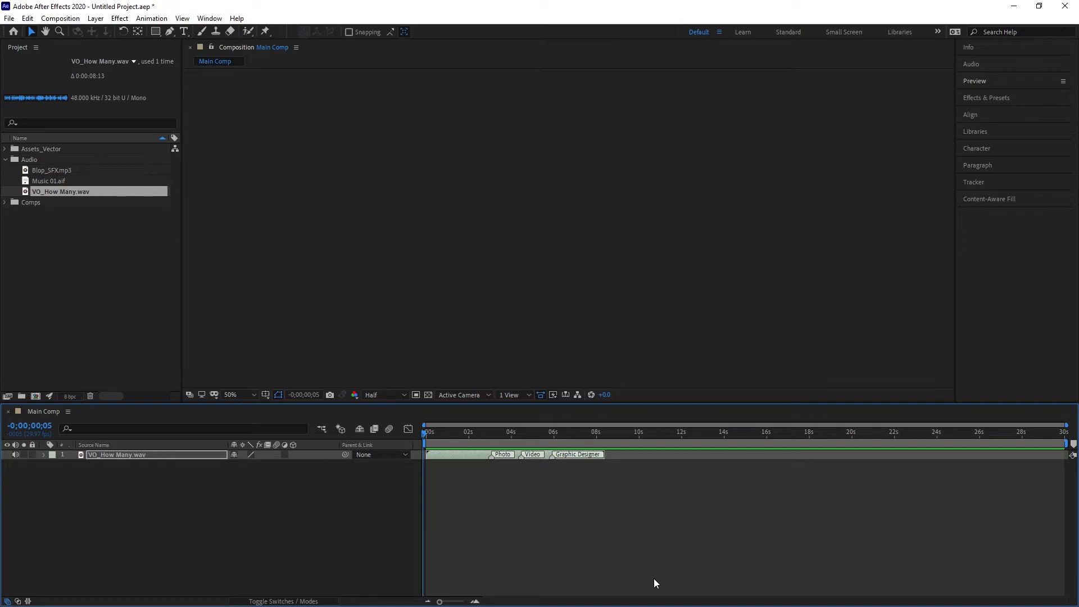
pyautogui.press('Home')
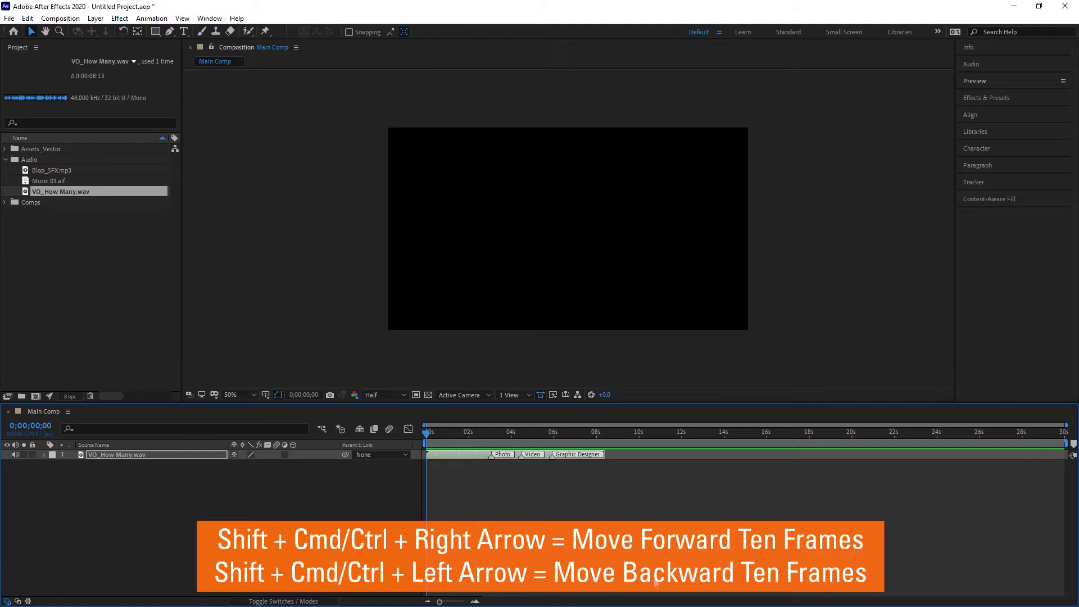
# Step: Jump the time indicator forward and backward through the composition in ten-frame increments
pyautogui.hotkey('ctrl', 'shift', 'Right')
pyautogui.hotkey('ctrl', 'shift', 'Right')
pyautogui.hotkey('ctrl', 'shift', 'Right')
pyautogui.hotkey('ctrl', 'shift', 'Right')
pyautogui.hotkey('ctrl', 'shift', 'Right')
pyautogui.hotkey('ctrl', 'shift', 'Left')
pyautogui.hotkey('ctrl', 'shift', 'Left')
pyautogui.hotkey('ctrl', 'shift', 'Left')
pyautogui.hotkey('ctrl', 'shift', 'Left')
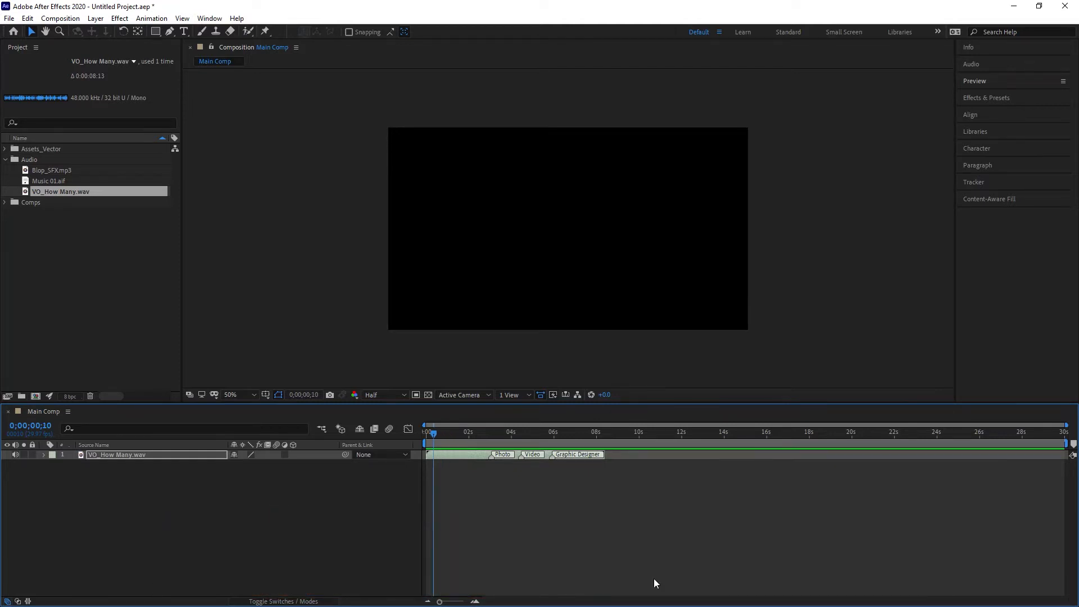
# Step: Move the voice-over layer so that its in point sits ten frames after the composition's start, at 0;00;00;10
pyautogui.press('Home')
pyautogui.hotkey('shift', 'pagedown')
pyautogui.press('[')
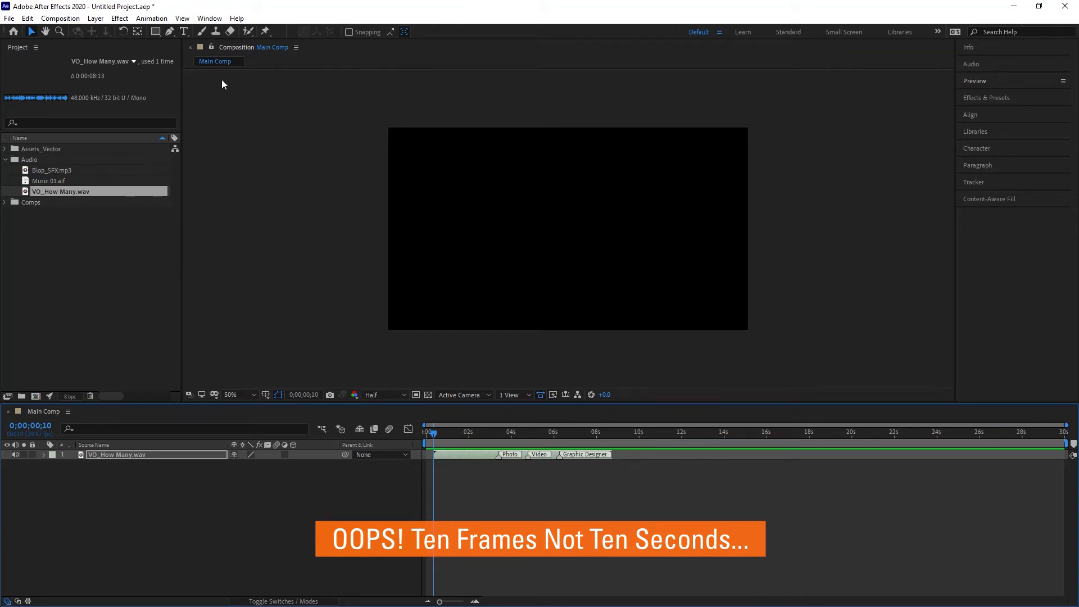
# Step: Save the project under the file name Icon_Animation in the AE_Intro01 folder
pyautogui.click(9, 20)
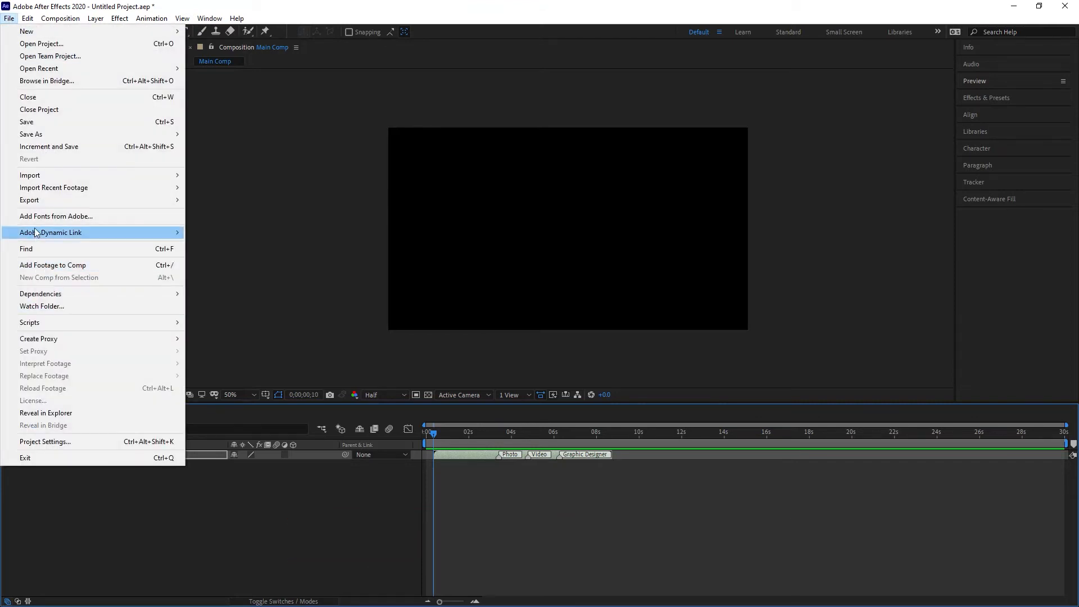
pyautogui.moveTo(44, 135)
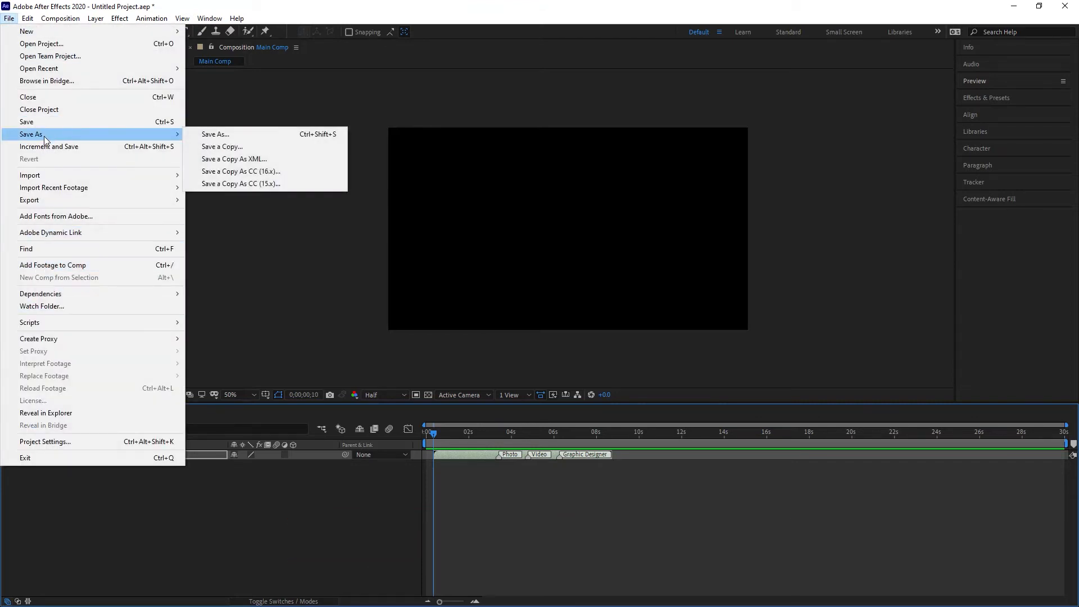
pyautogui.click(239, 134)
pyautogui.moveTo(345, 33); pyautogui.dragTo(584, 85)
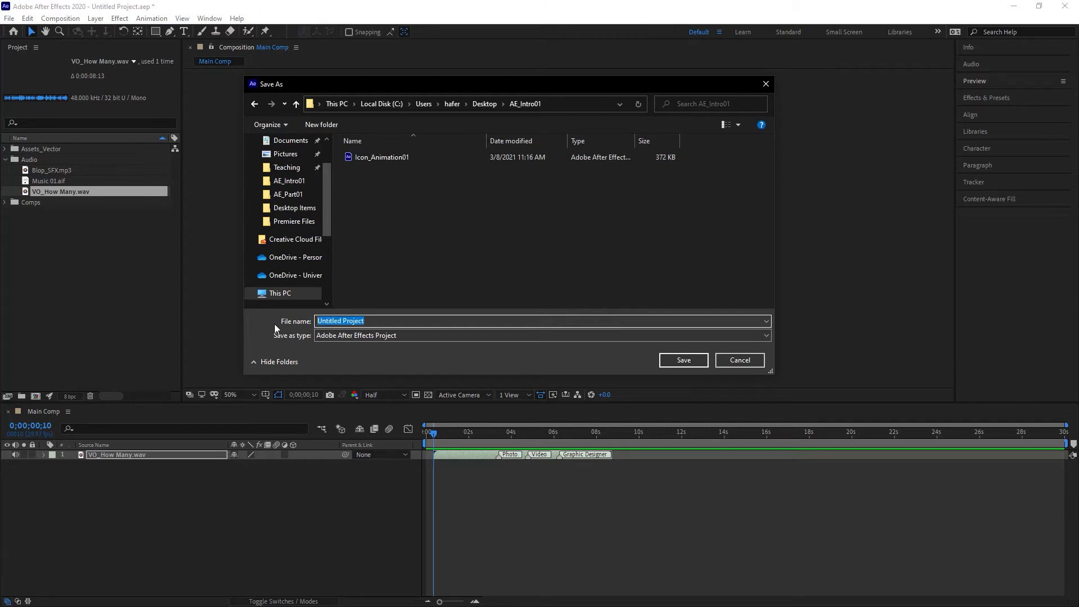
pyautogui.write('Icon')
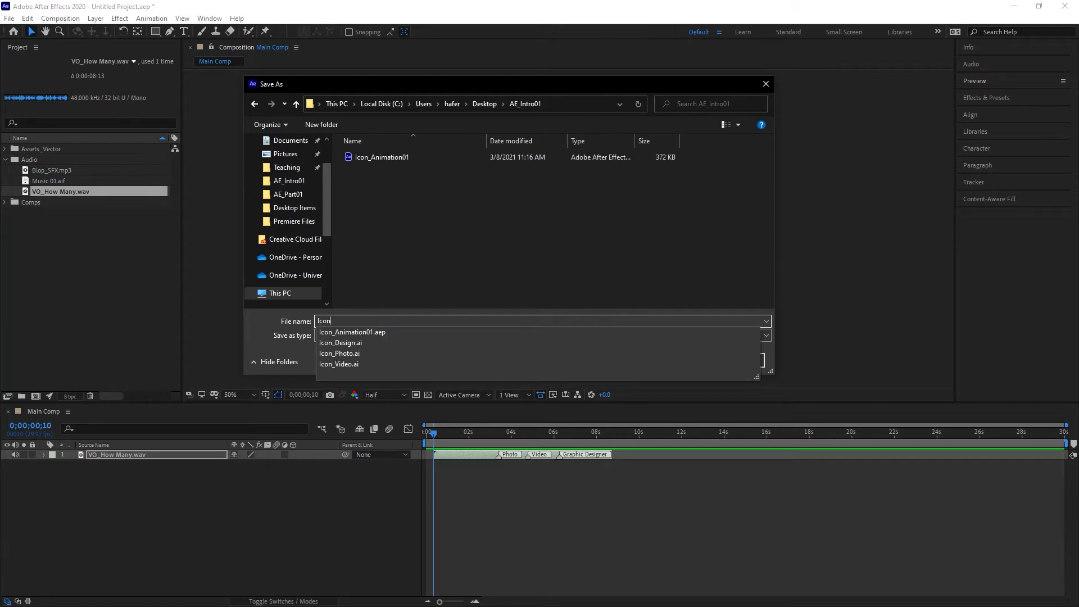
pyautogui.write('_An')
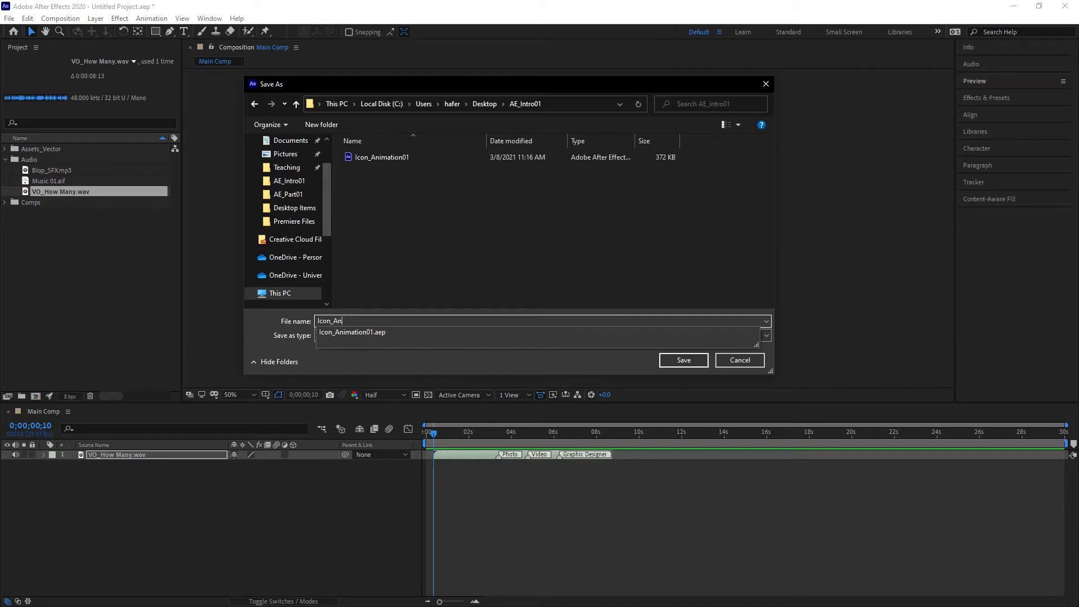
pyautogui.write('imation')
pyautogui.click(677, 362)
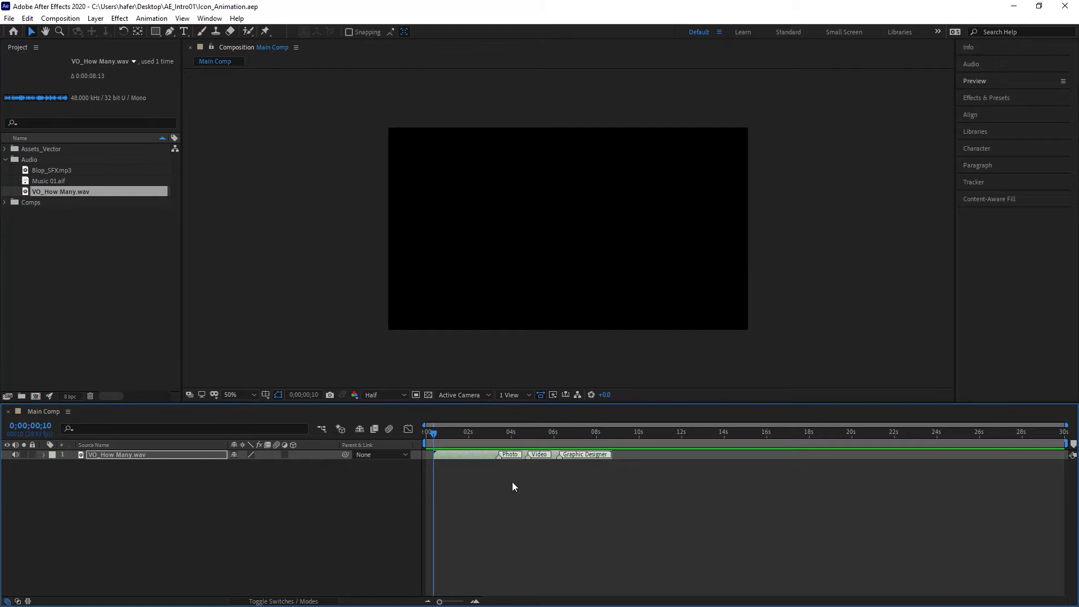
# Step: Change the label color of the VO_How Many.wav layer to Blue
pyautogui.click(52, 455)
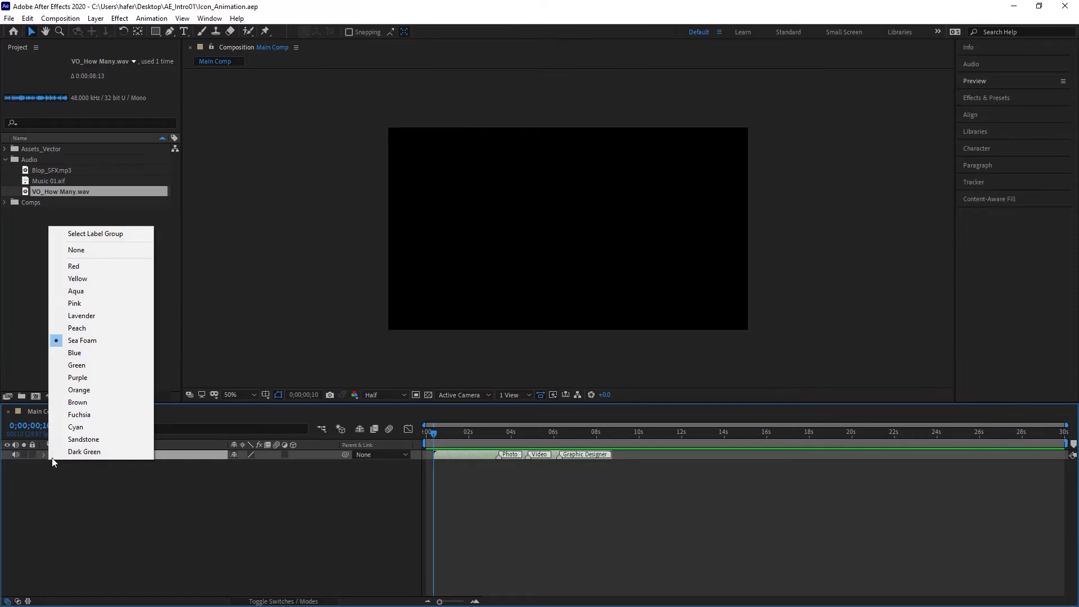
pyautogui.click(52, 489)
pyautogui.click(52, 455)
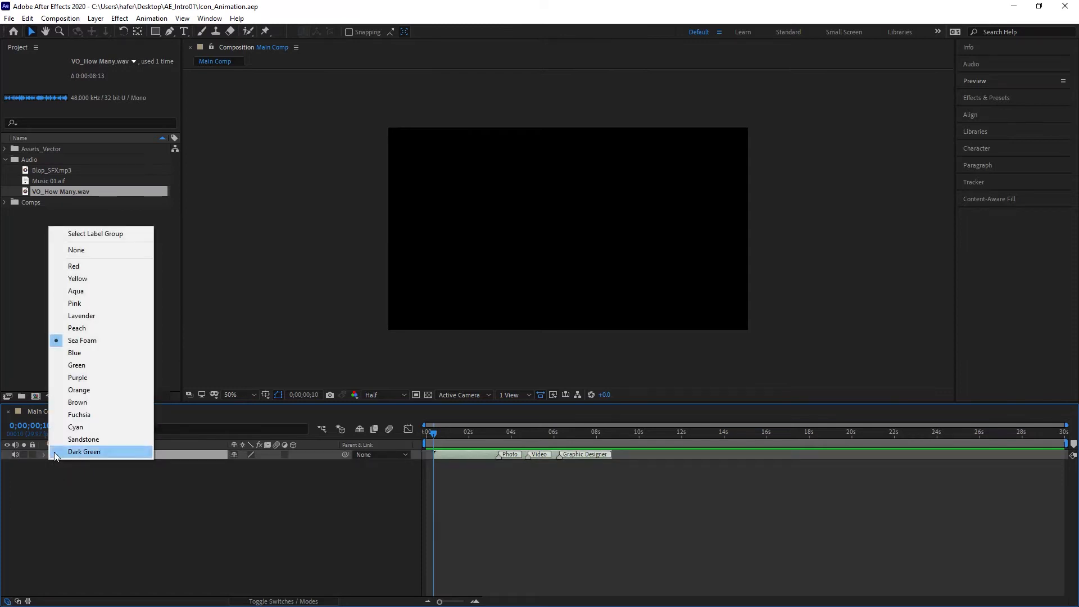
pyautogui.click(100, 356)
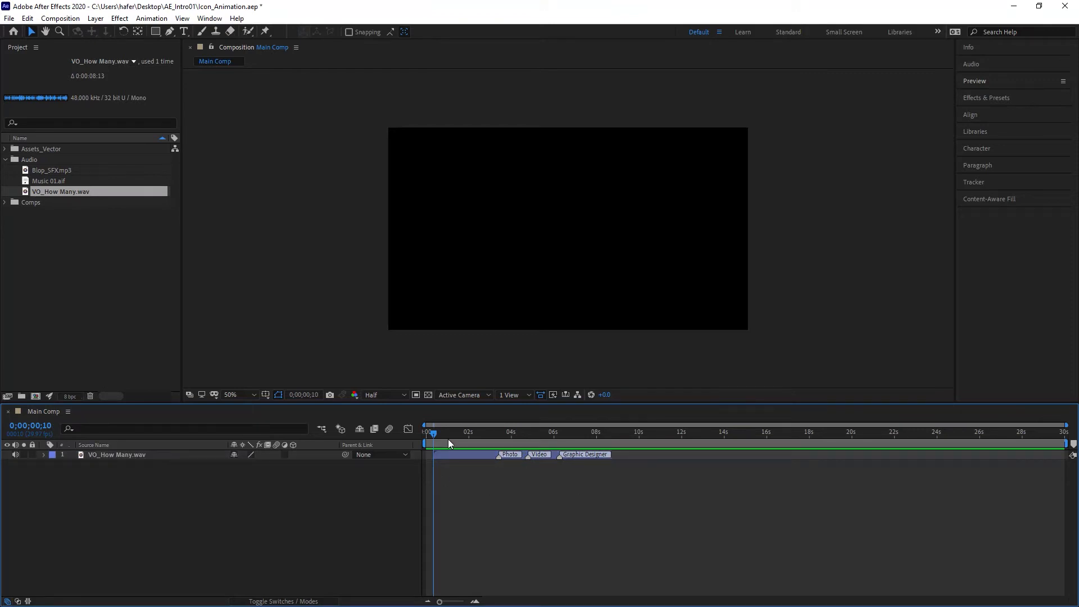
# Step: Preview the voice-over from the composition's start up to just before the Photo marker
pyautogui.moveTo(434, 438); pyautogui.dragTo(401, 438)
pyautogui.press('space')
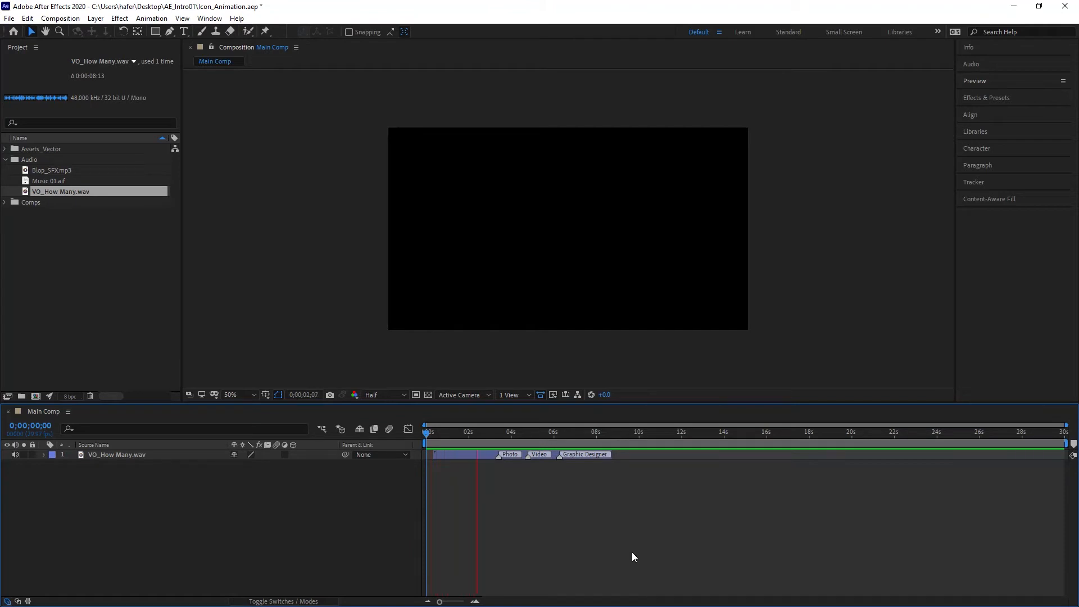
pyautogui.press('space')
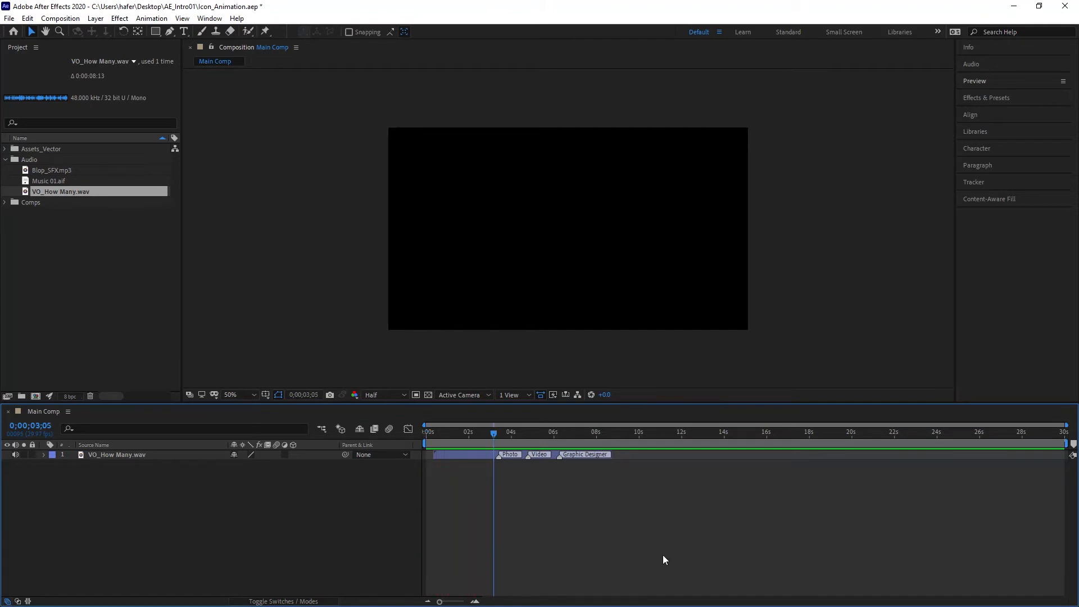
# Step: Show the audio level meters and preview the composition from its start to check the voice-over's loudness
pyautogui.moveTo(494, 435); pyautogui.dragTo(387, 436)
pyautogui.click(1010, 64)
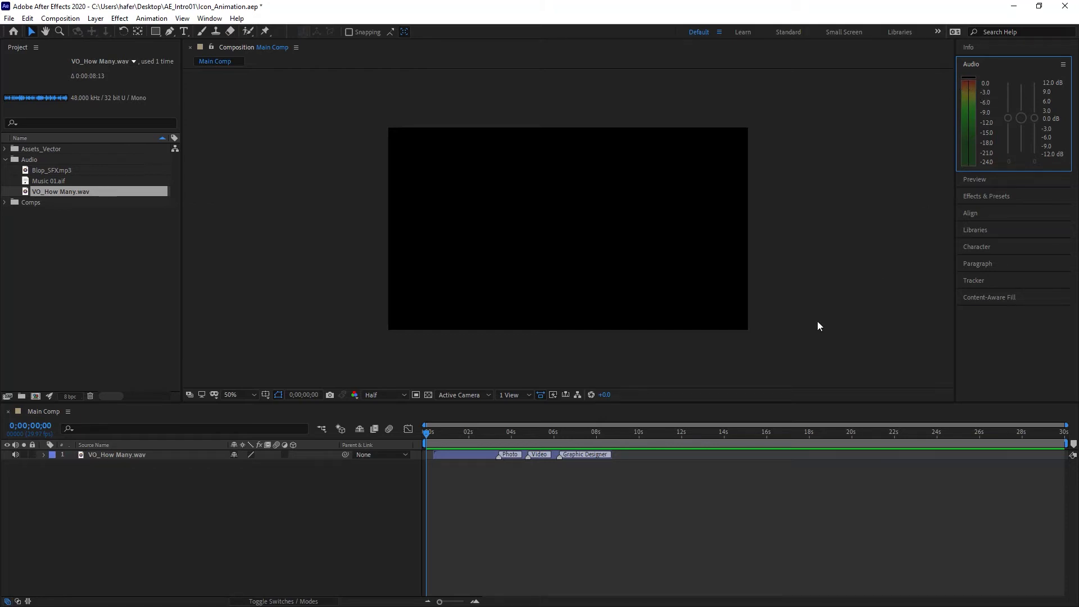
pyautogui.click(816, 588)
pyautogui.press('space')
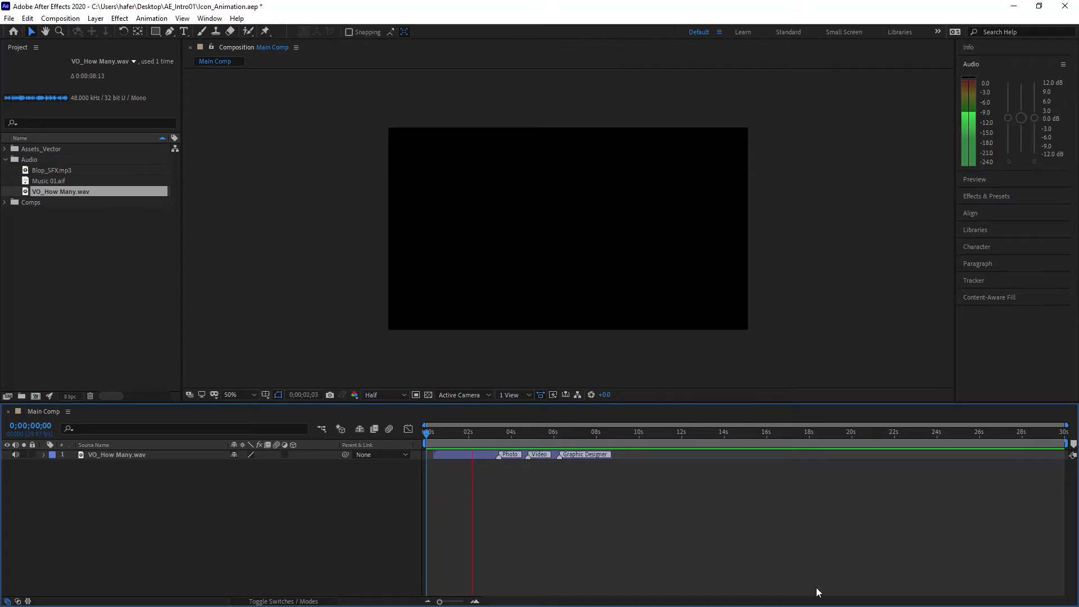
pyautogui.press('space')
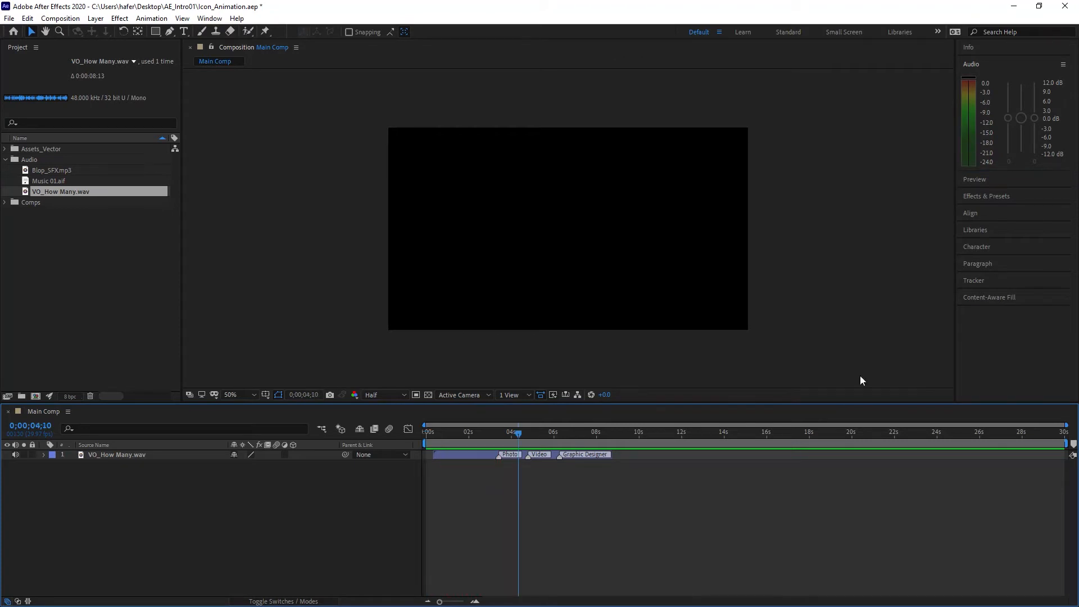
# Step: Lower the voice-over layer's audio level to -6.2 dB on both channels, preview the sound, and adjust the level again
pyautogui.click(1027, 116)
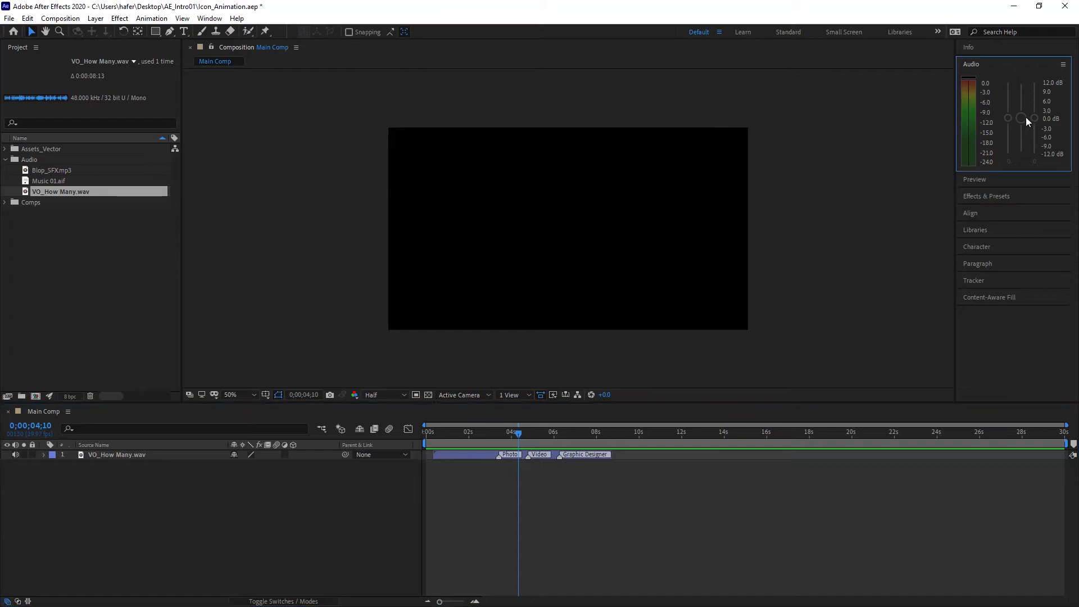
pyautogui.click(477, 453)
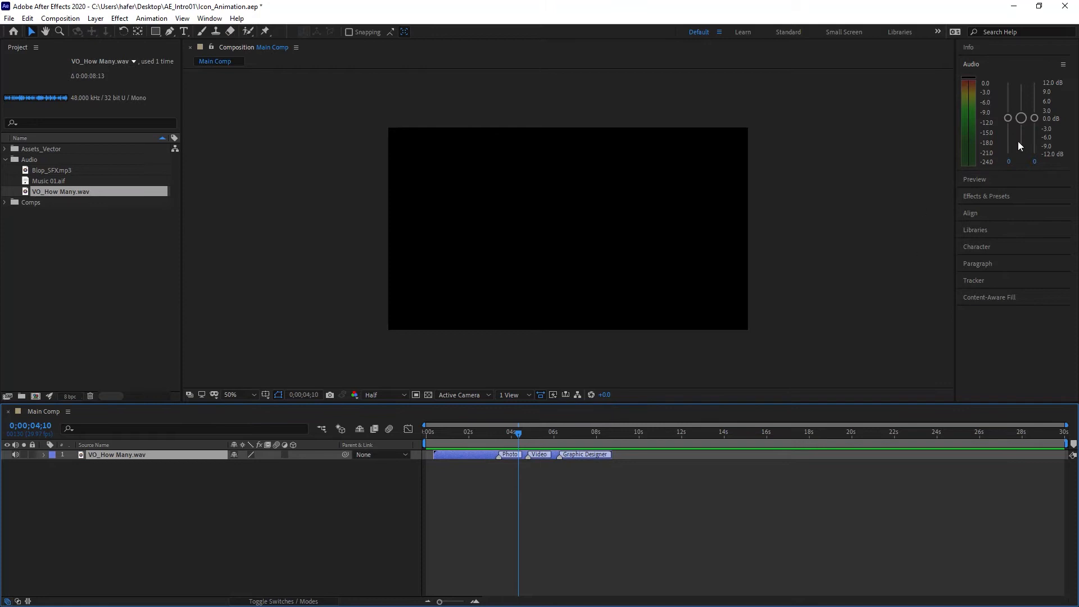
pyautogui.moveTo(1020, 119); pyautogui.dragTo(1019, 128)
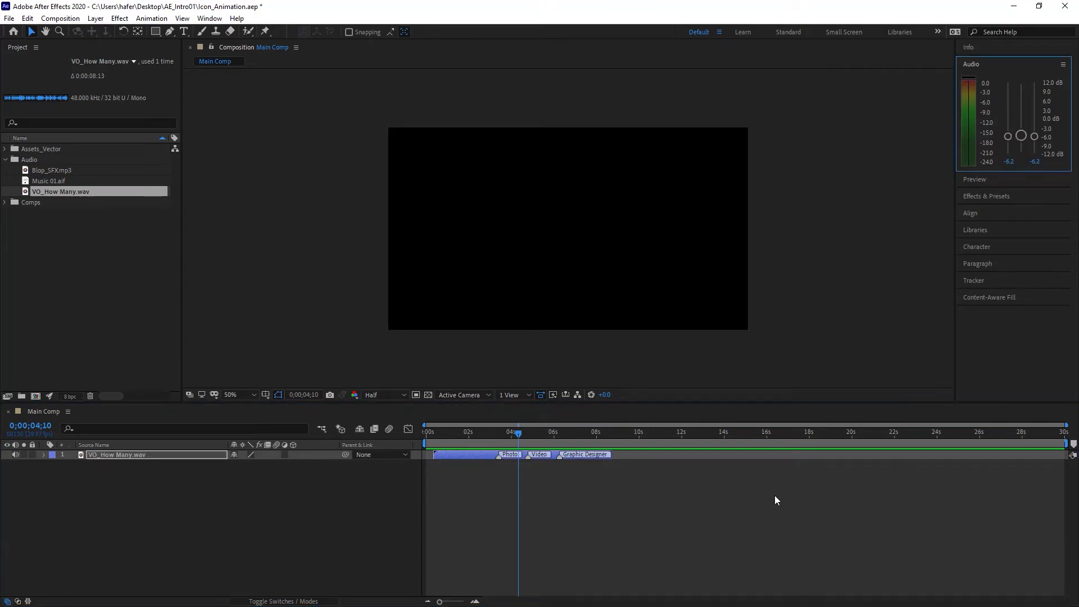
pyautogui.click(810, 554)
pyautogui.press('space')
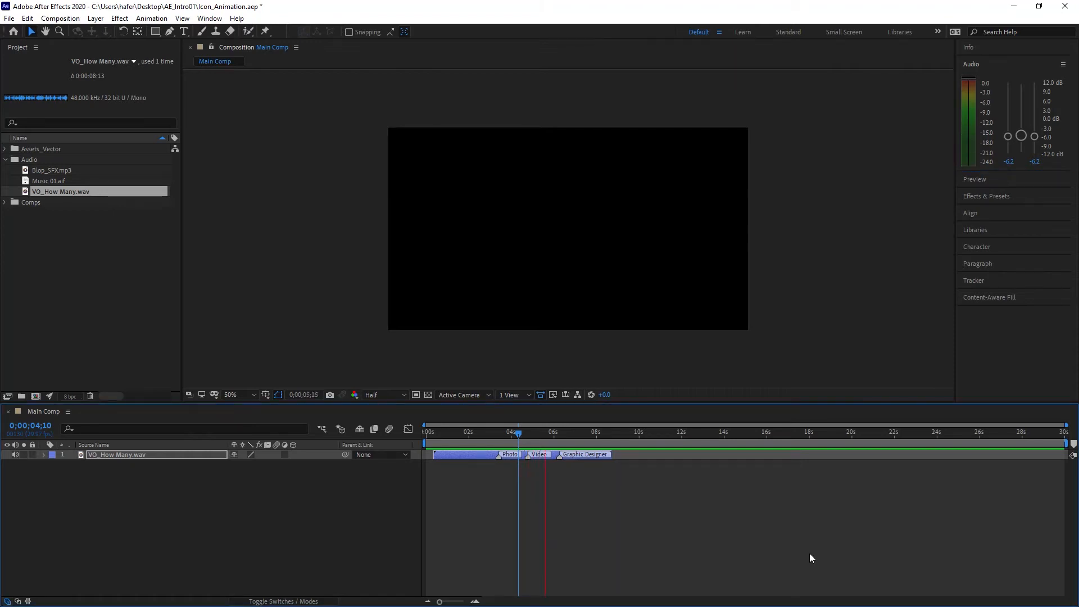
pyautogui.press('space')
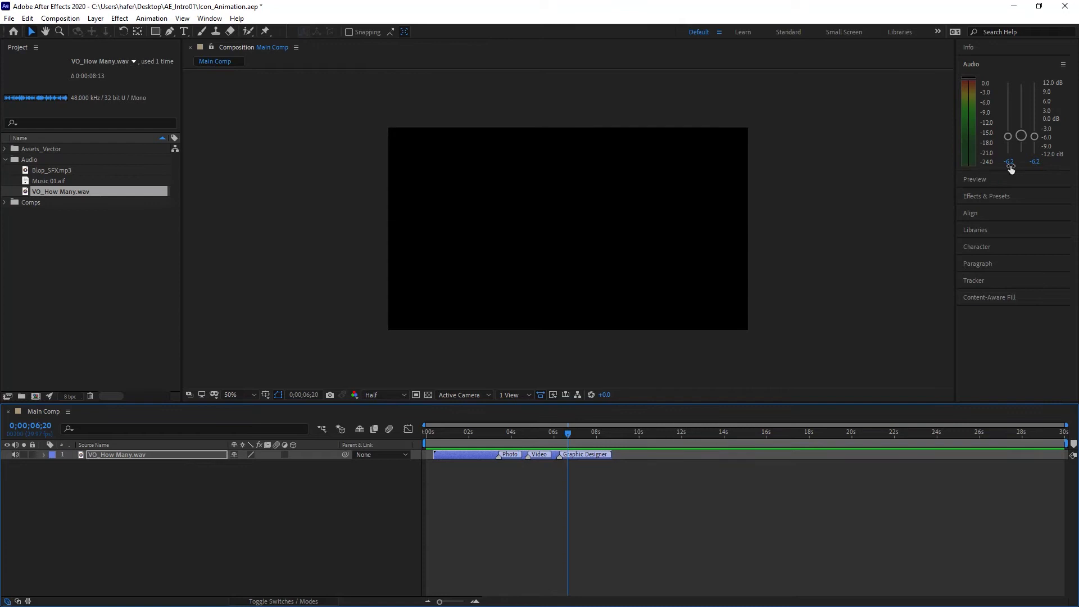
pyautogui.moveTo(1021, 134); pyautogui.dragTo(1022, 140)
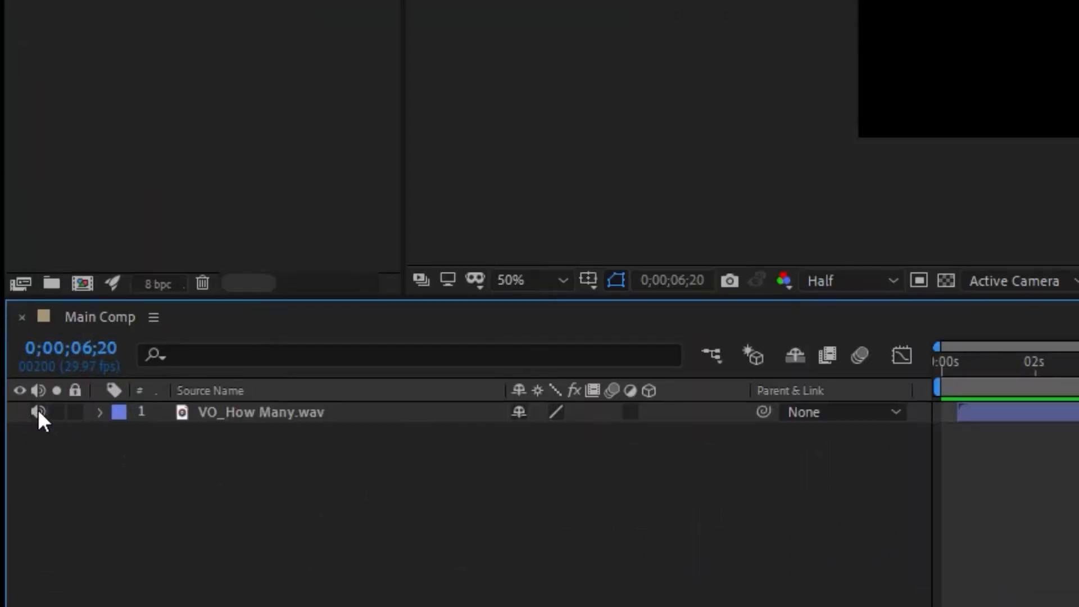
# Step: Mute and unmute the voice-over layer during playback, and scrub the time indicator back to 0;00;00;13
pyautogui.click(39, 412)
pyautogui.click(37, 412)
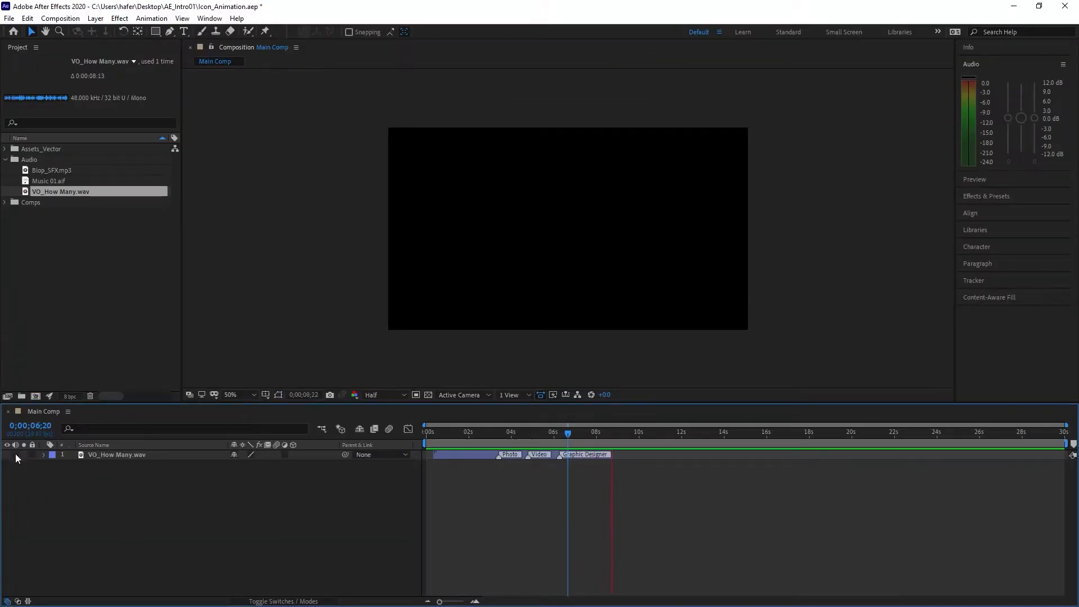
pyautogui.moveTo(519, 434); pyautogui.dragTo(460, 434)
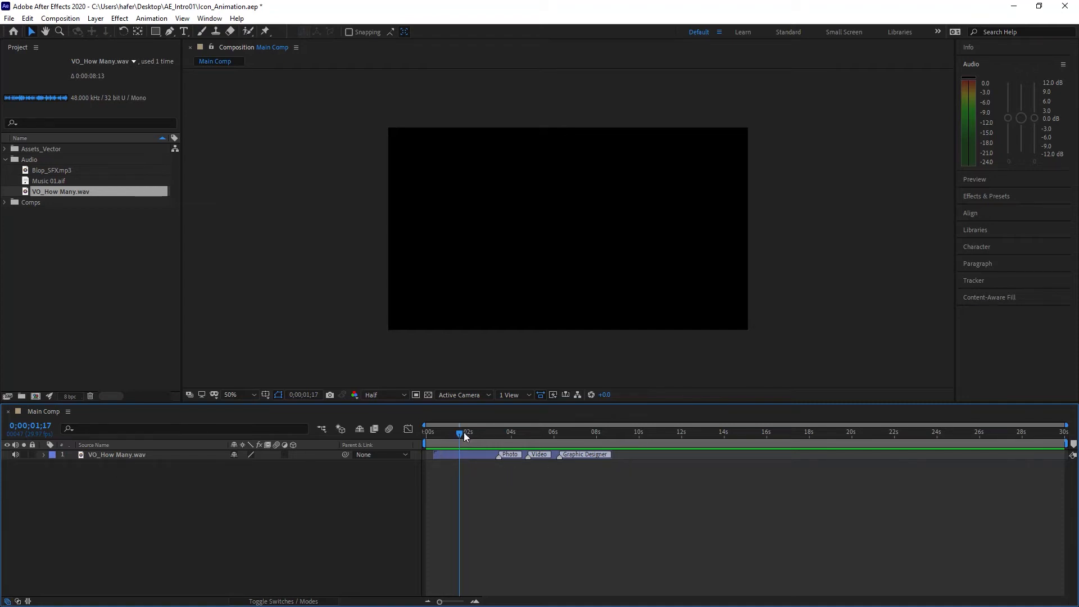
pyautogui.moveTo(460, 434); pyautogui.dragTo(437, 434)
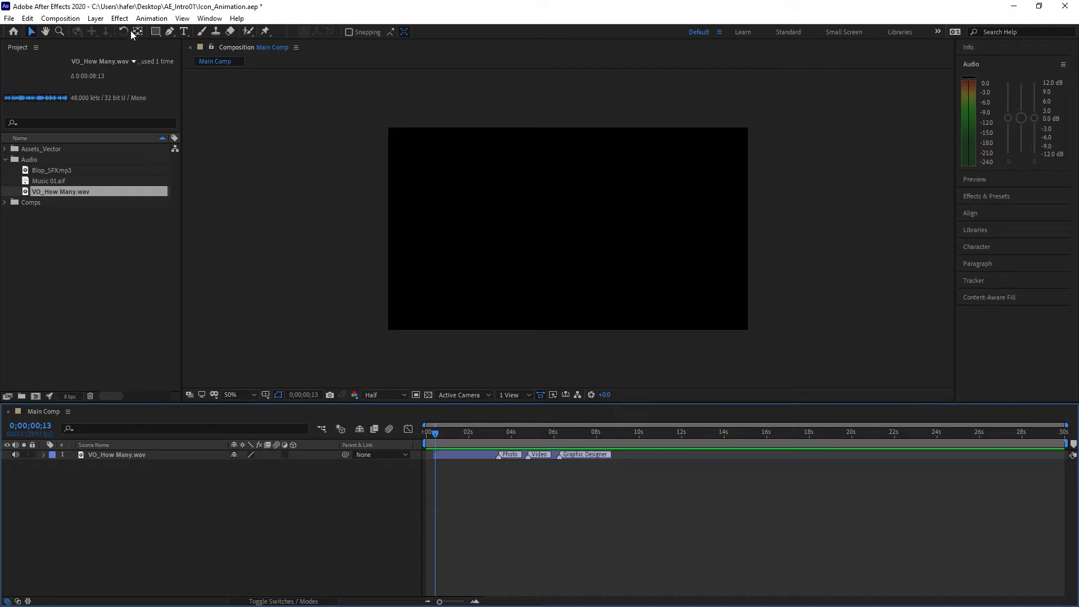
# Step: Start a new solid layer and match its size to the composition, 1280 × 720 px
pyautogui.click(95, 19)
pyautogui.moveTo(107, 32)
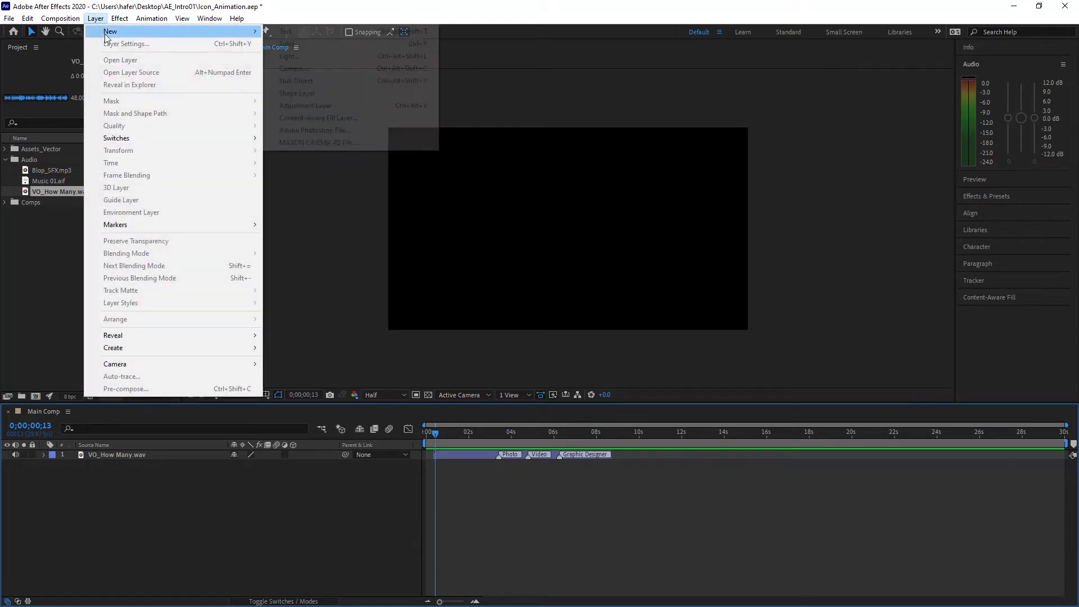
pyautogui.click(304, 45)
pyautogui.moveTo(528, 179); pyautogui.dragTo(543, 152)
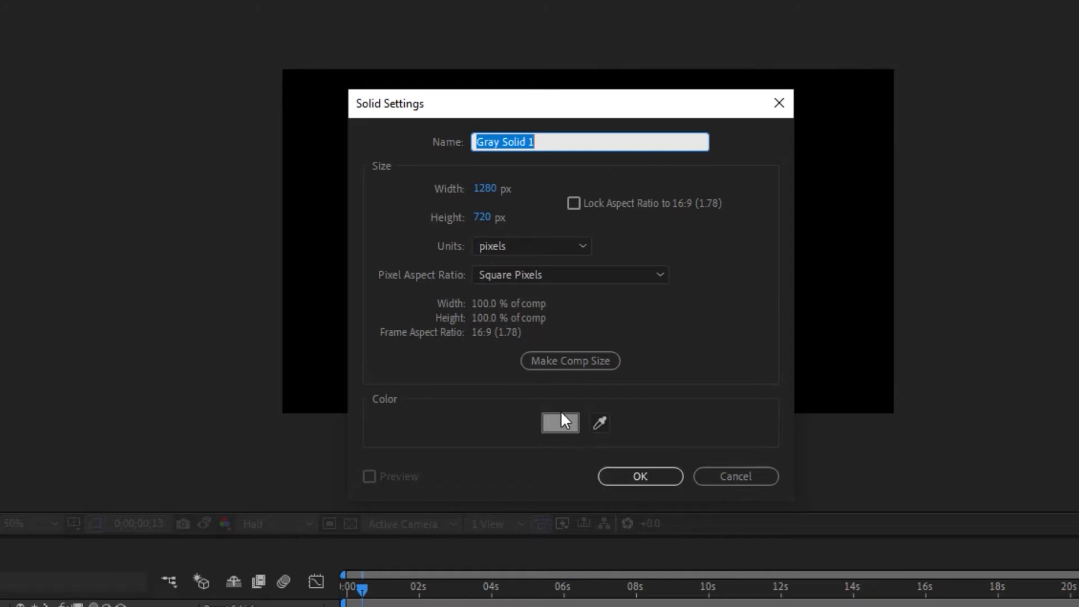
pyautogui.click(598, 360)
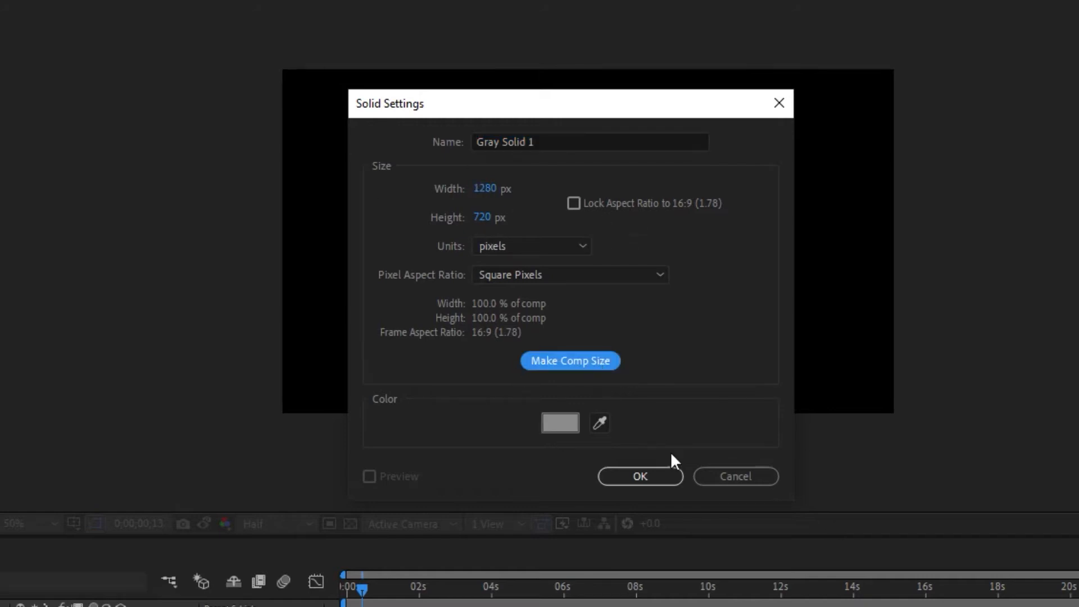
# Step: Set the solid's colour to a grey with 50% brightness and create the solid layer
pyautogui.click(566, 425)
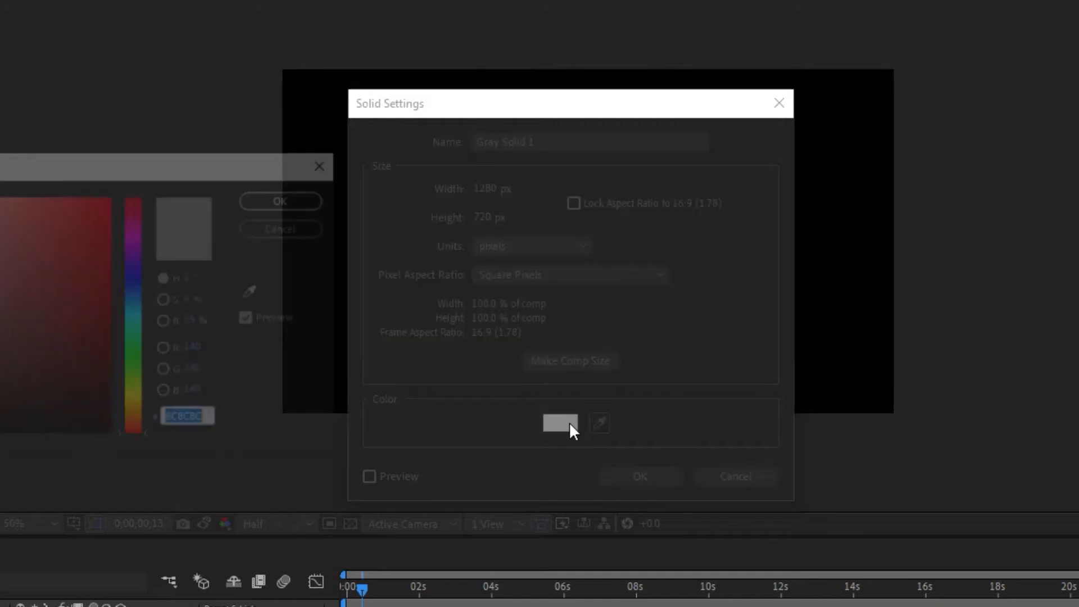
pyautogui.click(159, 178)
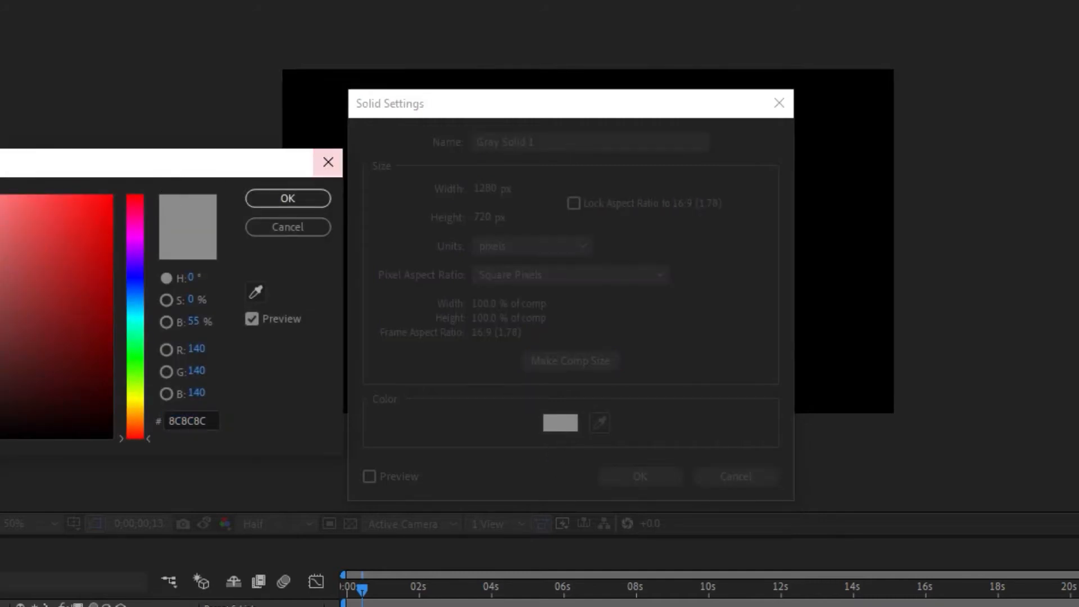
pyautogui.moveTo(0, 158); pyautogui.dragTo(516, 133)
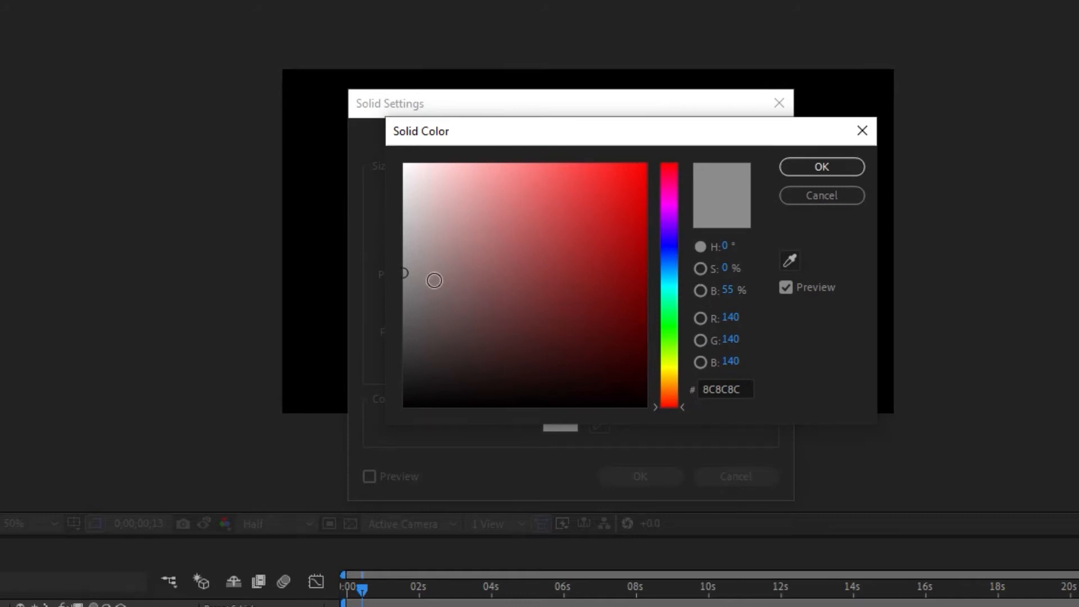
pyautogui.click(729, 292)
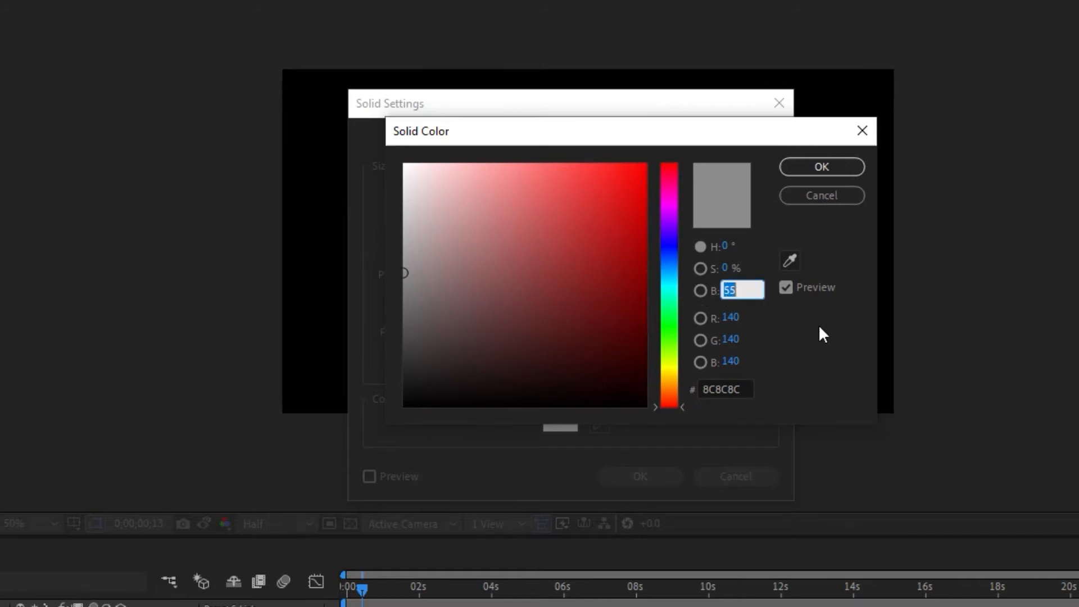
pyautogui.write('50')
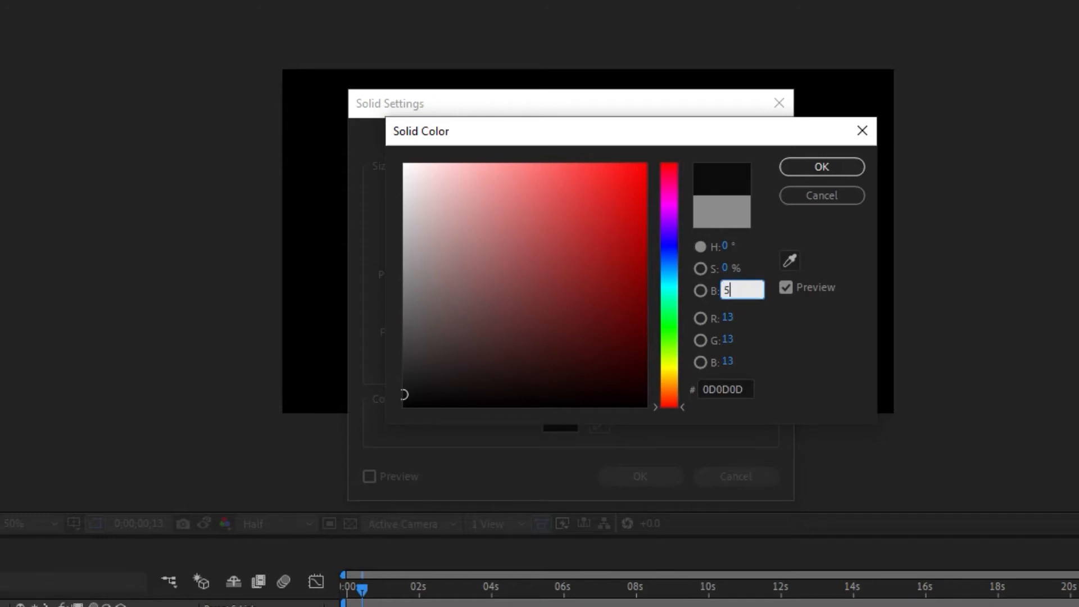
pyautogui.click(834, 168)
pyautogui.click(650, 476)
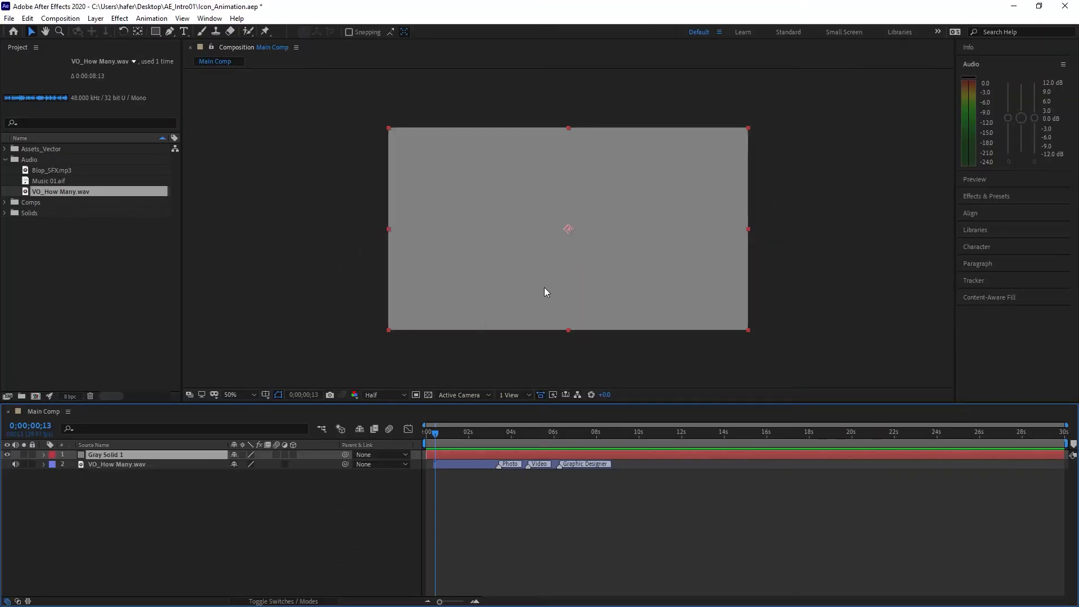
# Step: Try moving the gray solid off-centre in the composition, and undo the move
pyautogui.click(298, 266)
pyautogui.click(465, 253)
pyautogui.moveTo(488, 263); pyautogui.dragTo(458, 309)
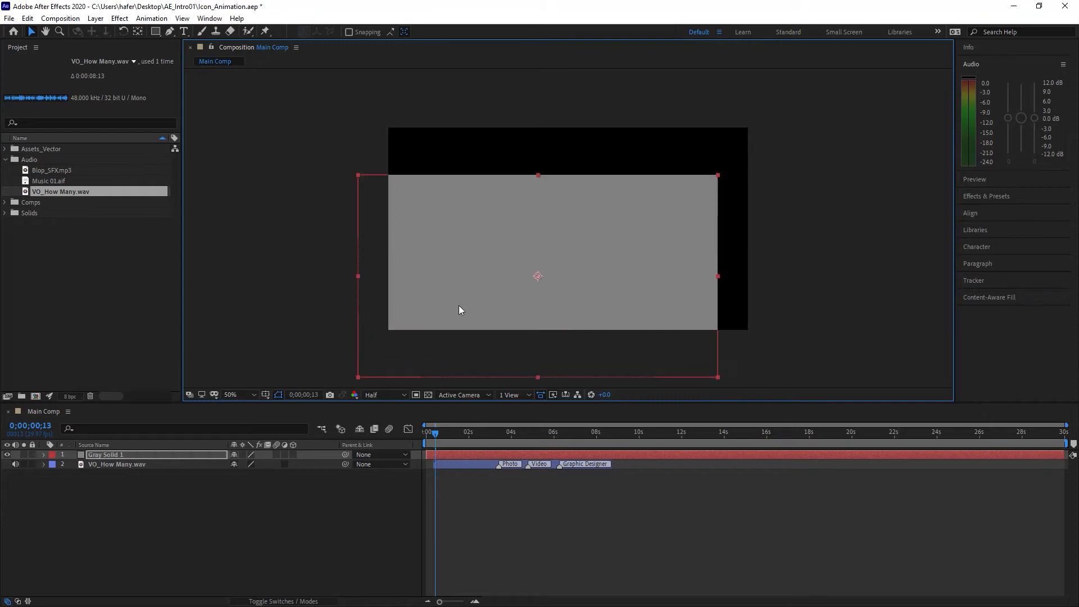
pyautogui.hotkey('ctrl', 'z')
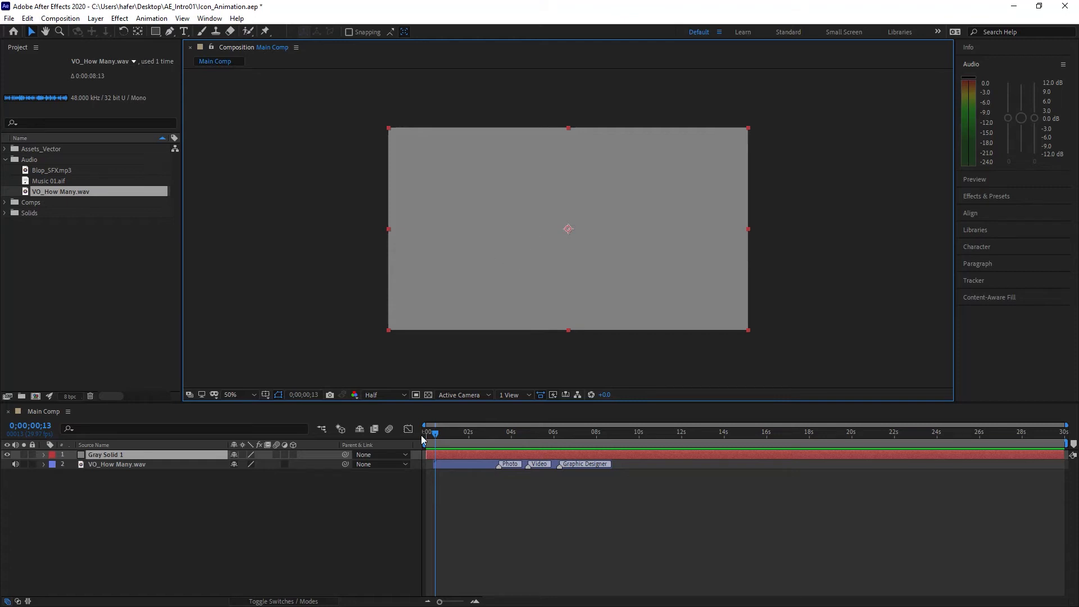
# Step: Rename the gray solid layer as Background
pyautogui.click(141, 454)
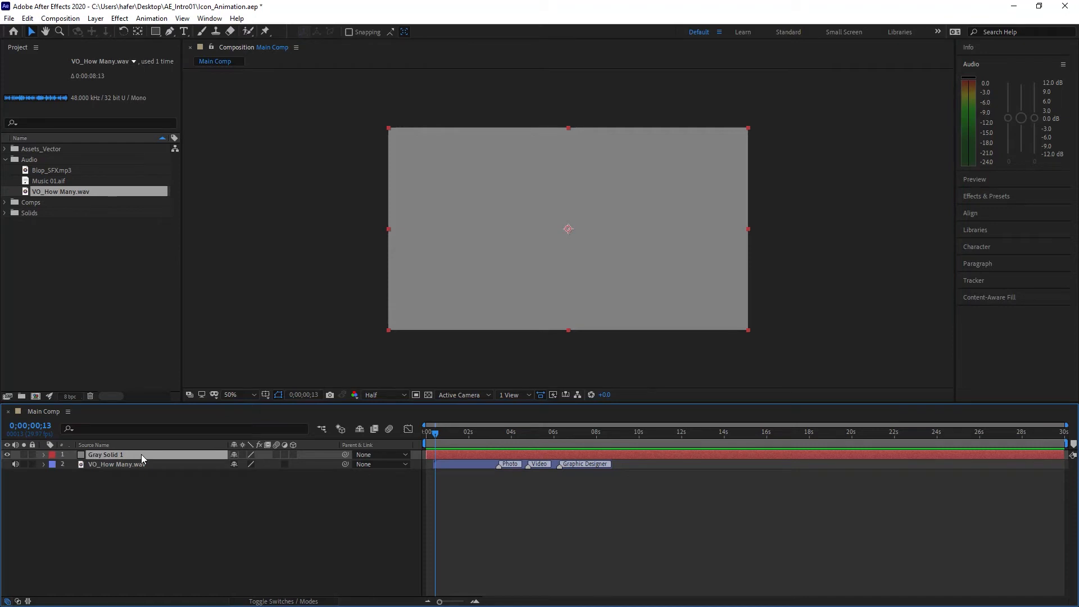
pyautogui.press('Return')
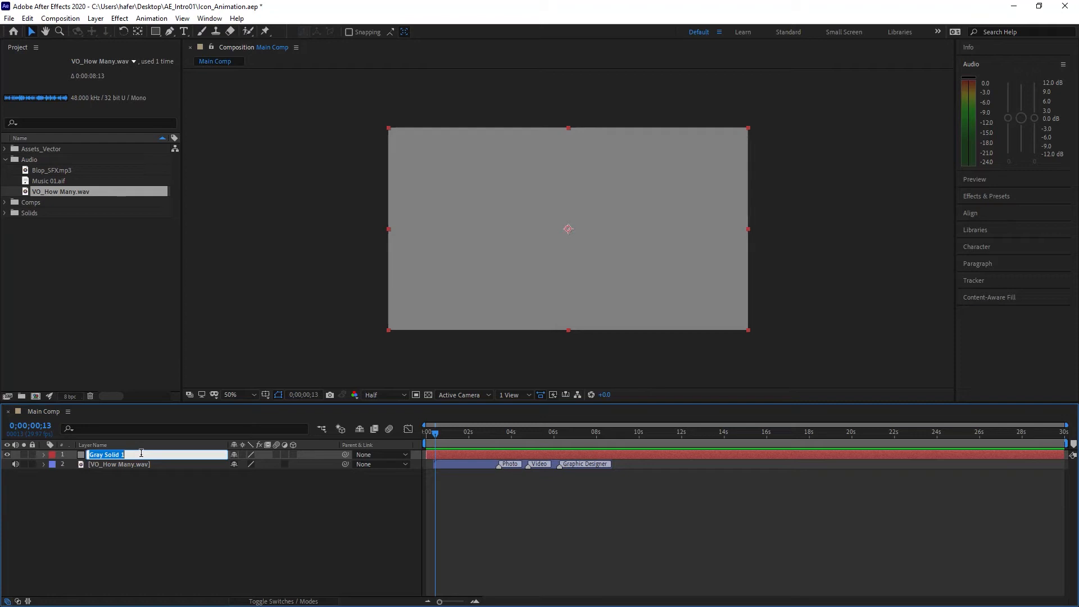
pyautogui.write('Background')
pyautogui.click(75, 506)
# Step: Move the Background layer down and up the stack several times, leaving it below the voice-over layer
pyautogui.click(124, 454)
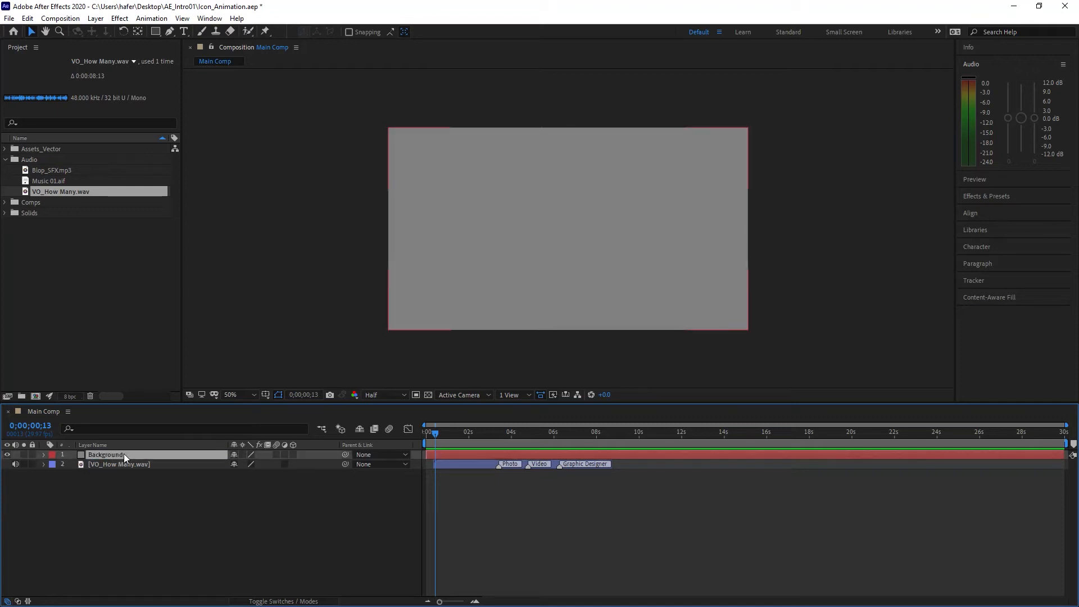
pyautogui.moveTo(123, 453); pyautogui.dragTo(146, 453)
pyautogui.hotkey('ctrl', '[')
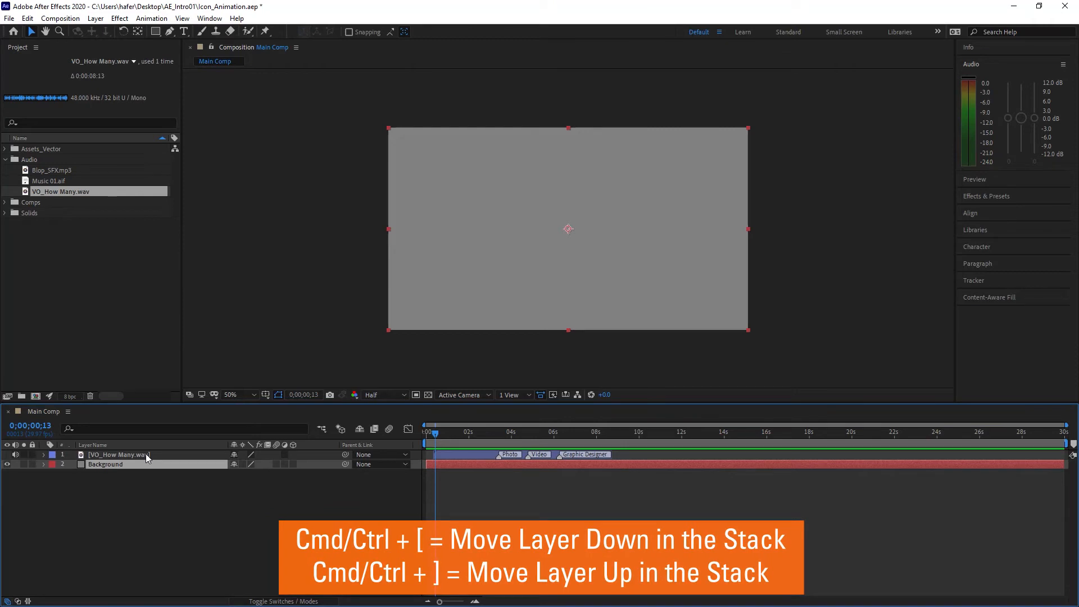
pyautogui.hotkey('ctrl', ']')
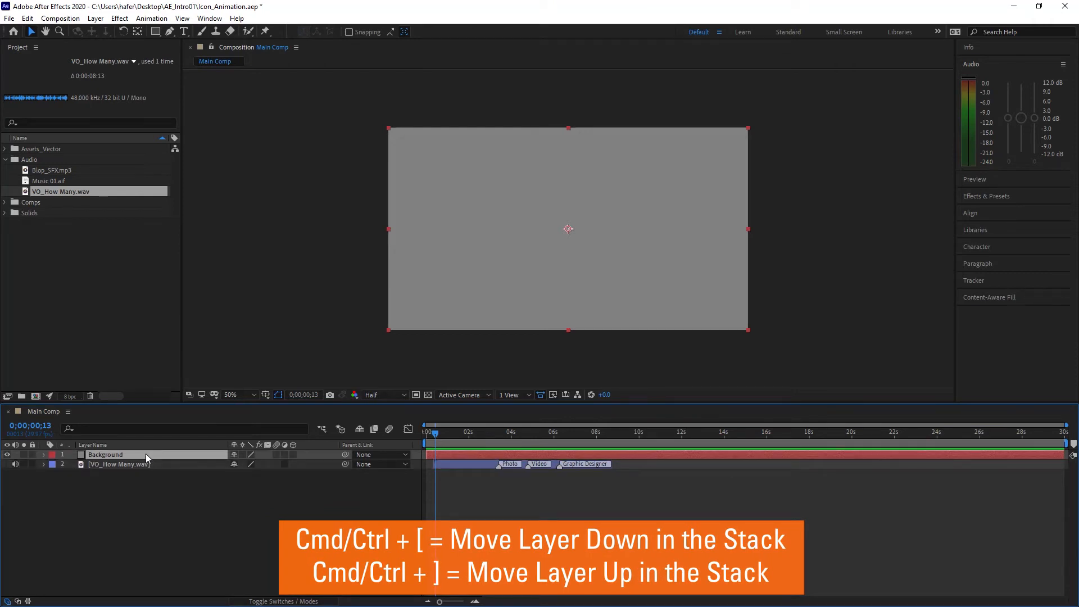
pyautogui.hotkey('ctrl', '[')
pyautogui.hotkey('ctrl', ']')
pyautogui.hotkey('ctrl', '[')
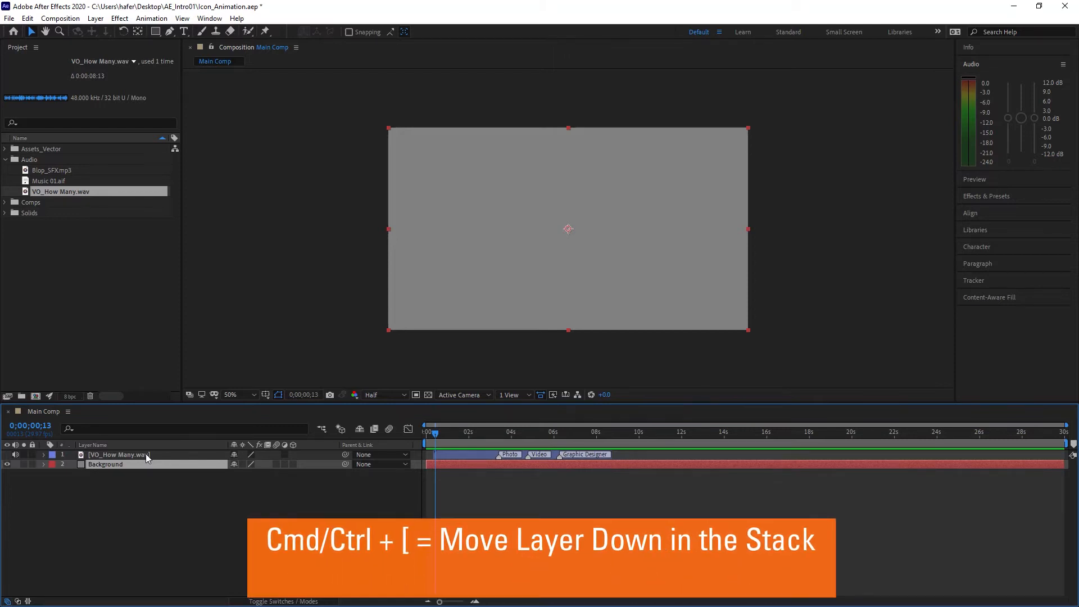
pyautogui.hotkey('ctrl', ']')
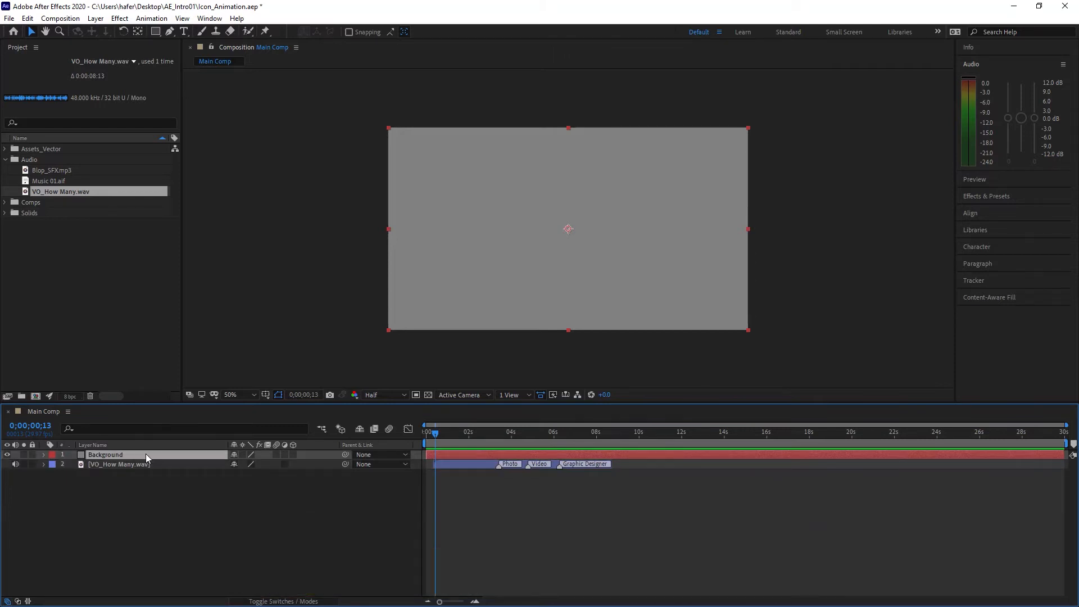
pyautogui.hotkey('ctrl', '[')
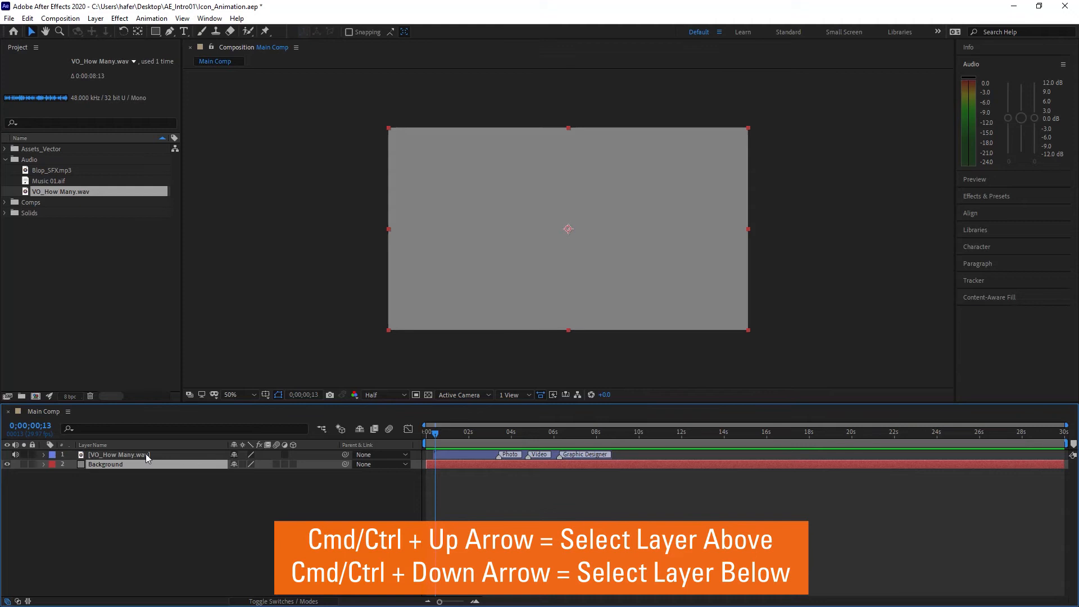
# Step: Switch the selection between the two layers, and move the voice-over layer down the stack and back up
pyautogui.hotkey('ctrl', 'Up')
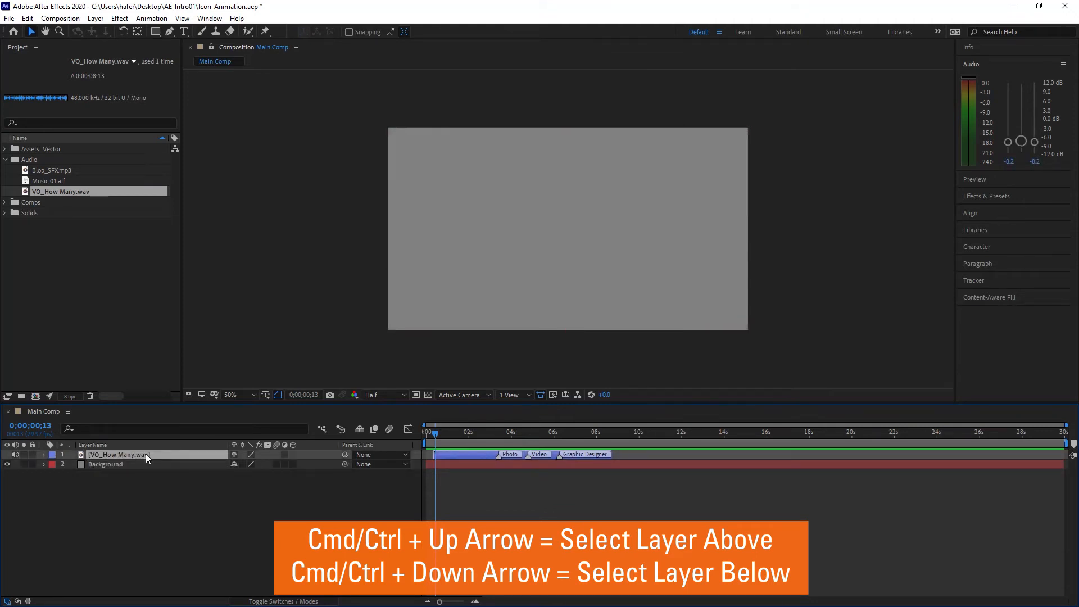
pyautogui.hotkey('ctrl', 'Down')
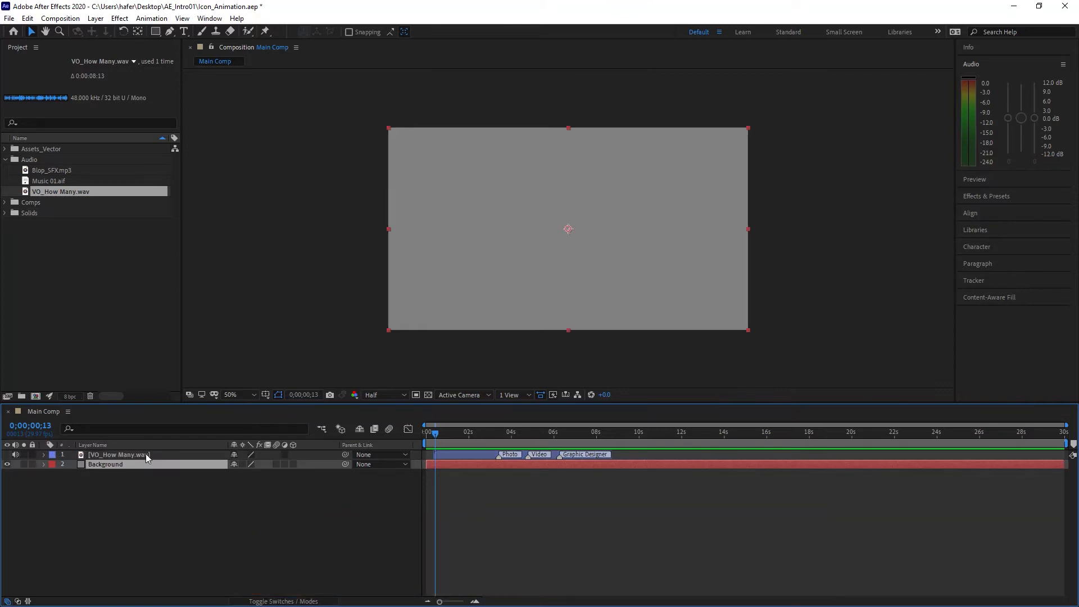
pyautogui.hotkey('ctrl', 'Up')
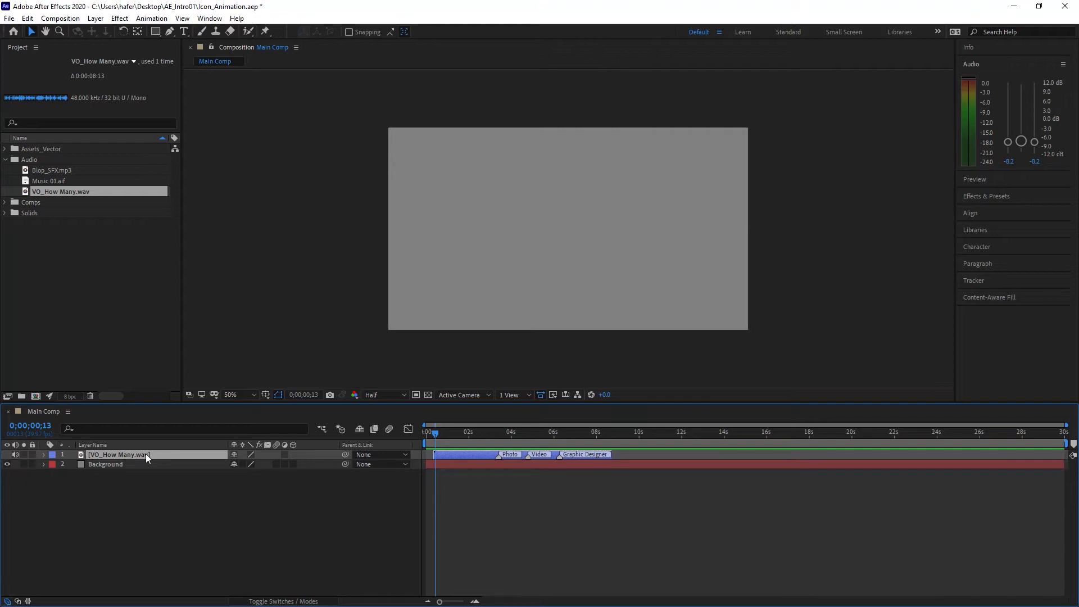
pyautogui.hotkey('ctrl', '[')
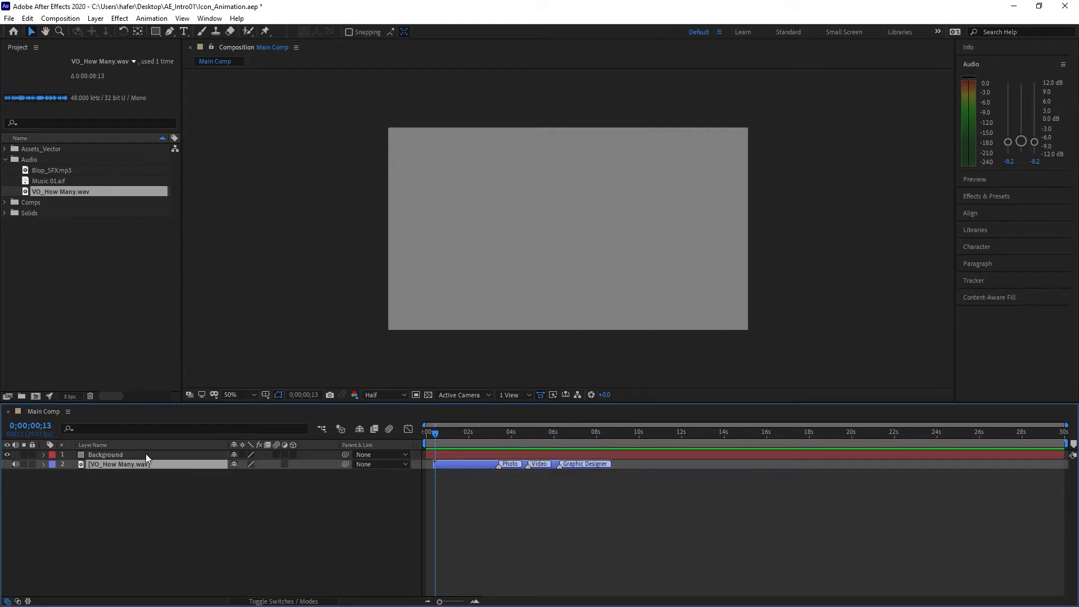
pyautogui.hotkey('ctrl', ']')
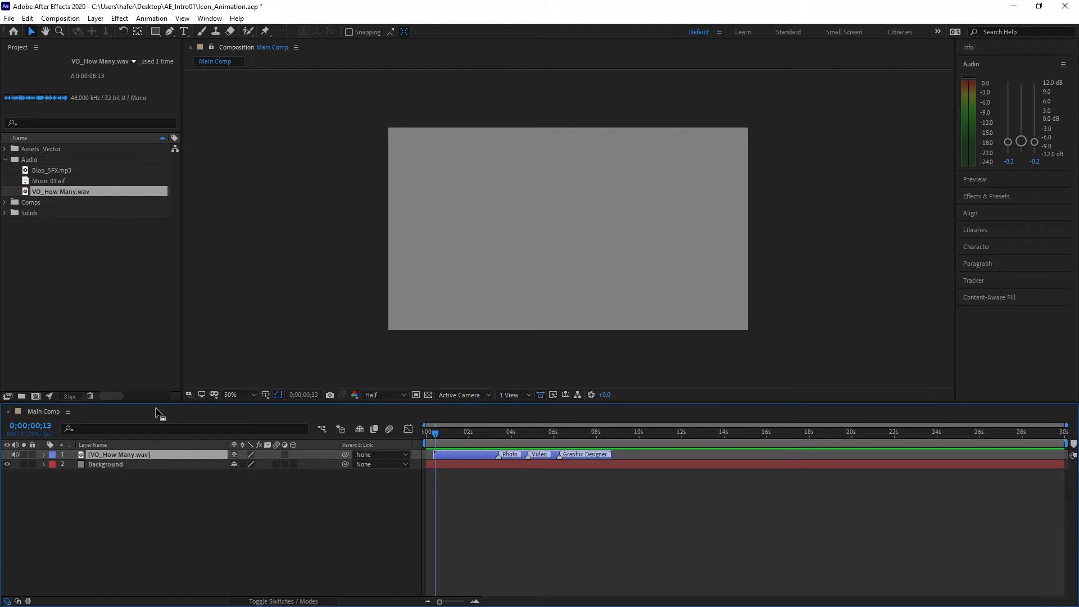
# Step: Lock the Background layer and test the lock by trying to select it in the composition and the timeline
pyautogui.click(110, 465)
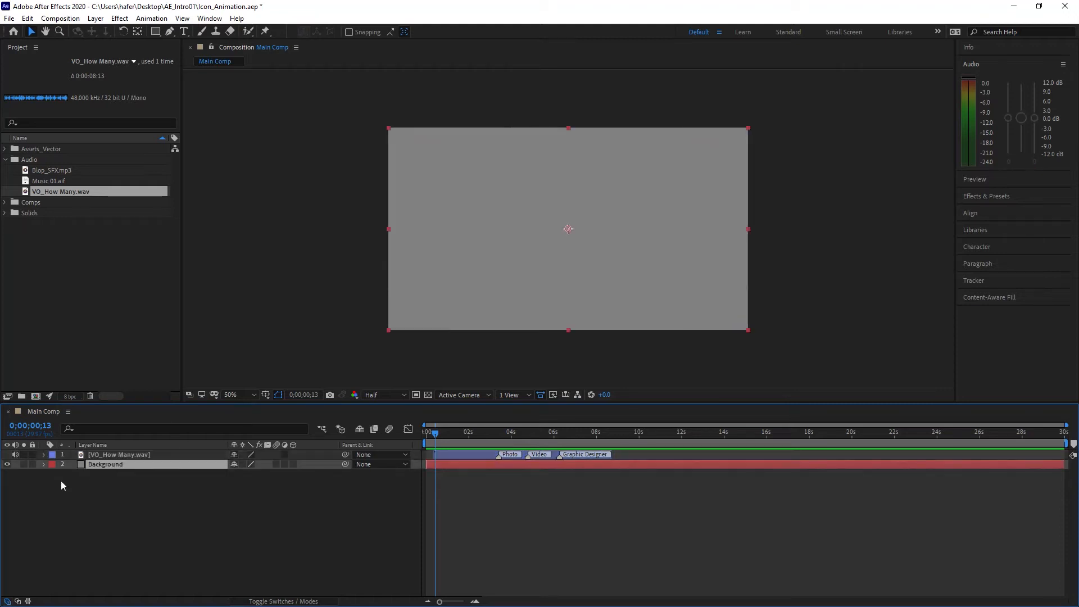
pyautogui.click(32, 464)
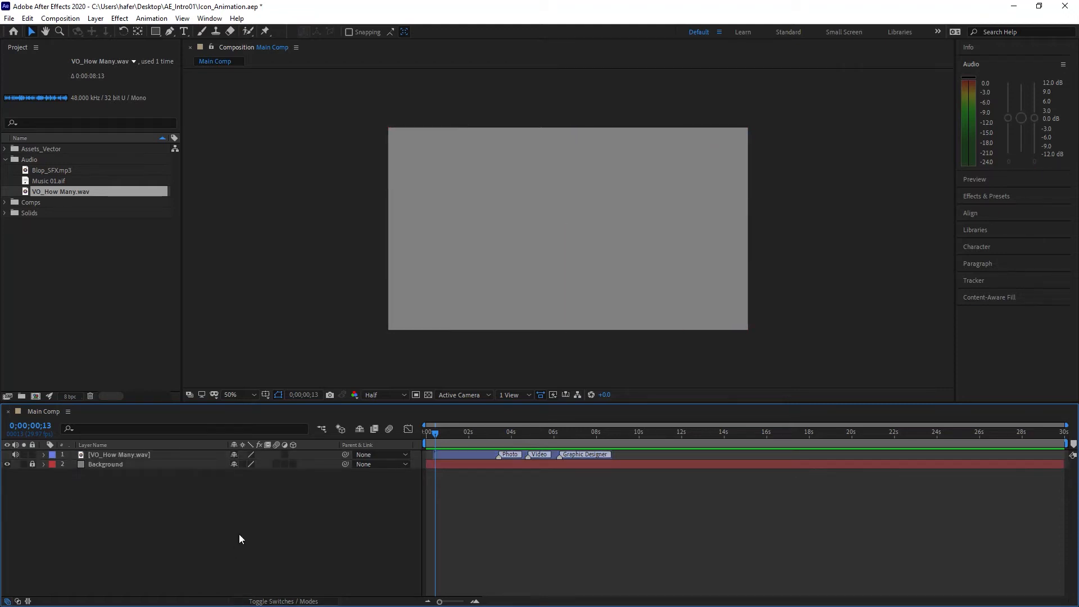
pyautogui.click(621, 181)
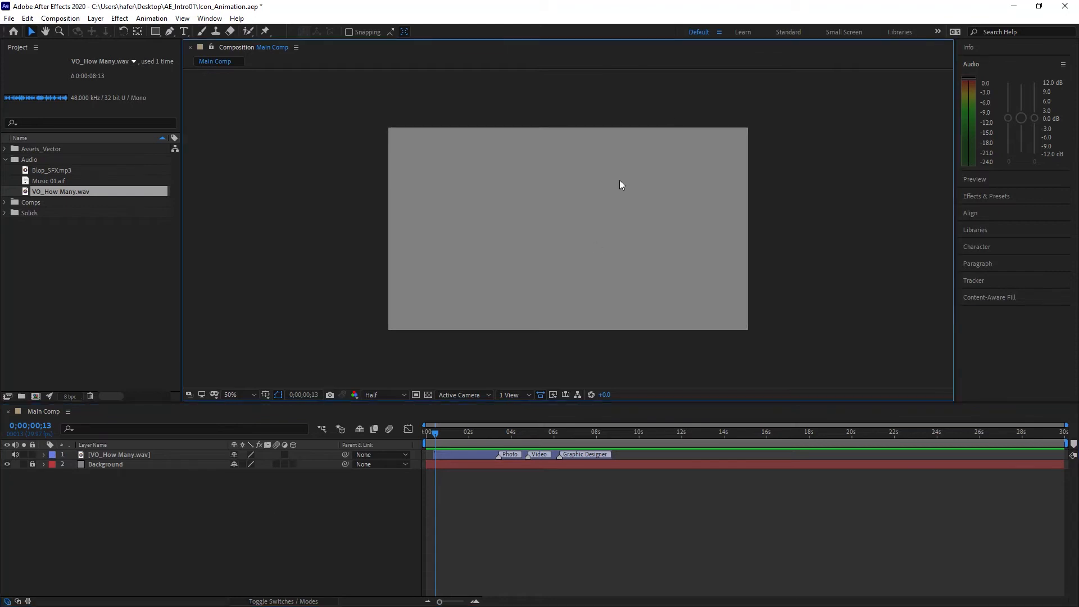
pyautogui.click(166, 467)
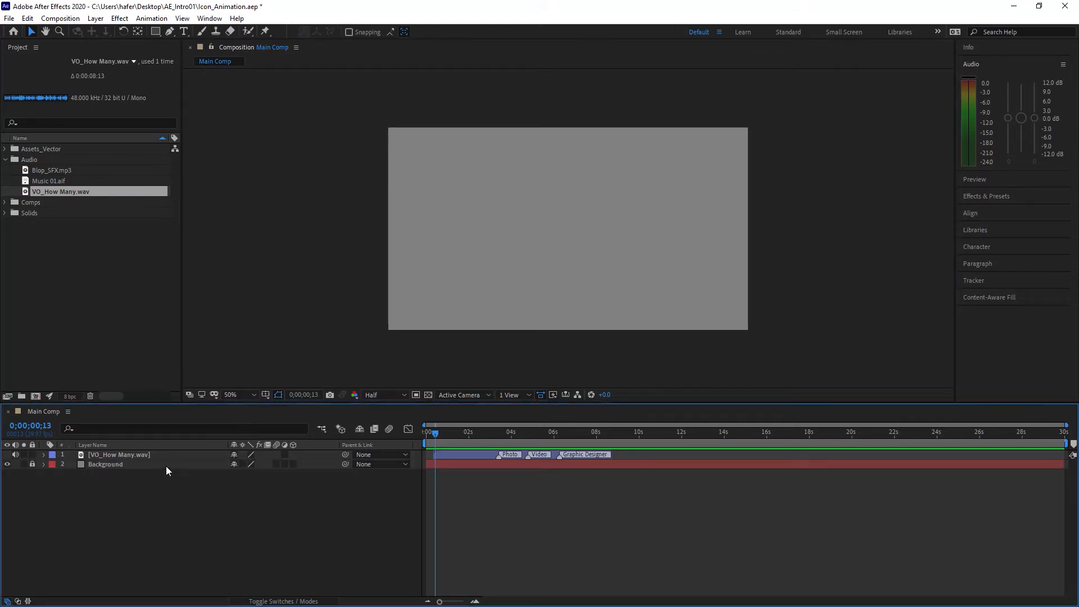
# Step: Switch the timeline's layer list to source names and preview the composition briefly from 0;00;00;00
pyautogui.click(184, 449)
pyautogui.click(426, 434)
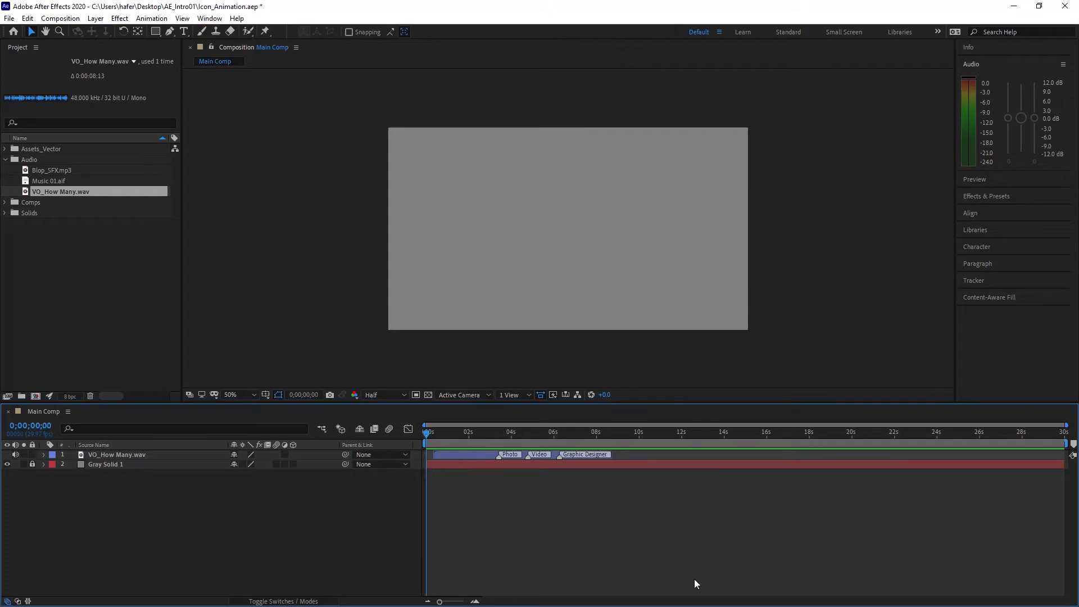
pyautogui.press('space')
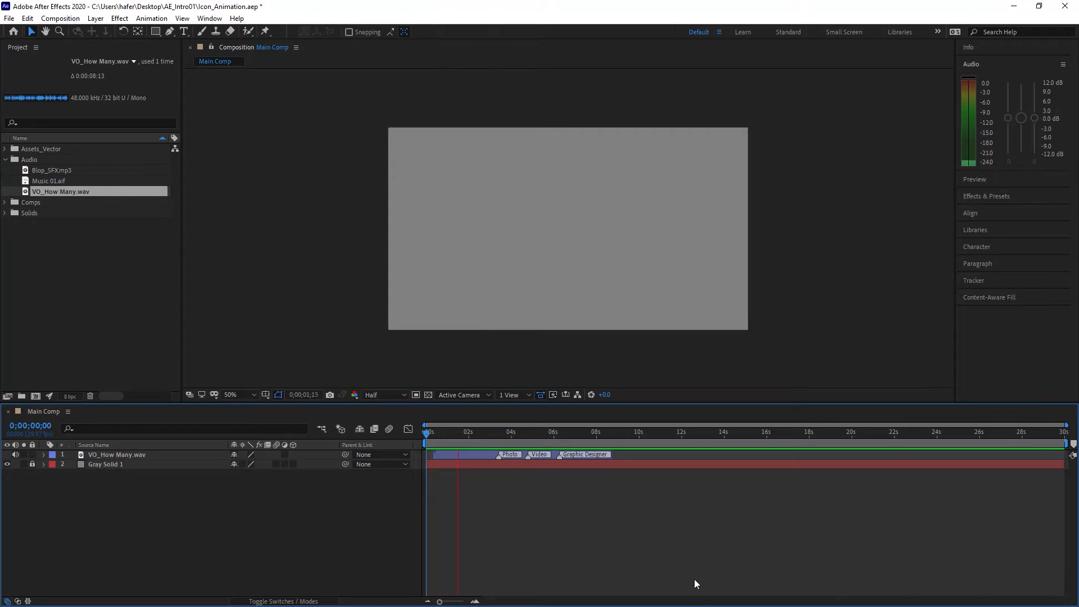
pyautogui.press('space')
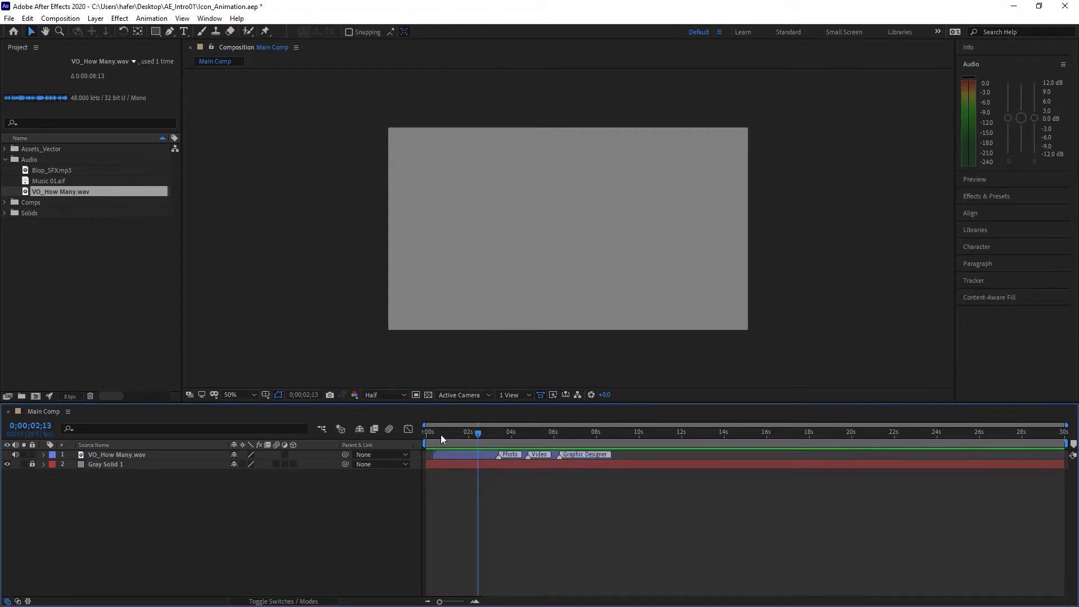
# Step: With the Text tool, add a text layer over the background reading HOW MANY on one line and TIMES? below it
pyautogui.hotkey('ctrl', 't')
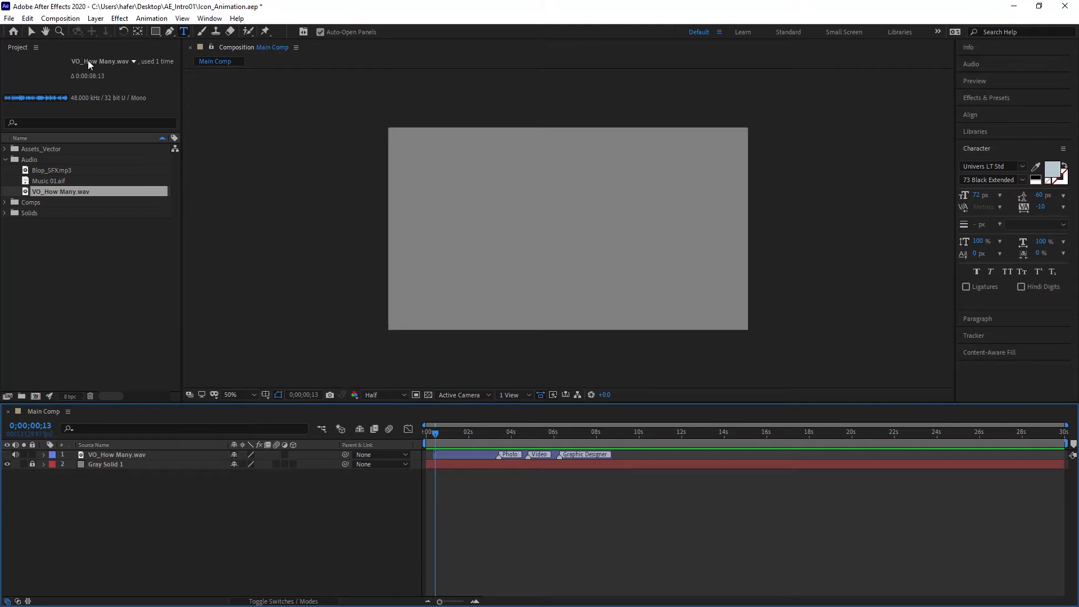
pyautogui.click(33, 35)
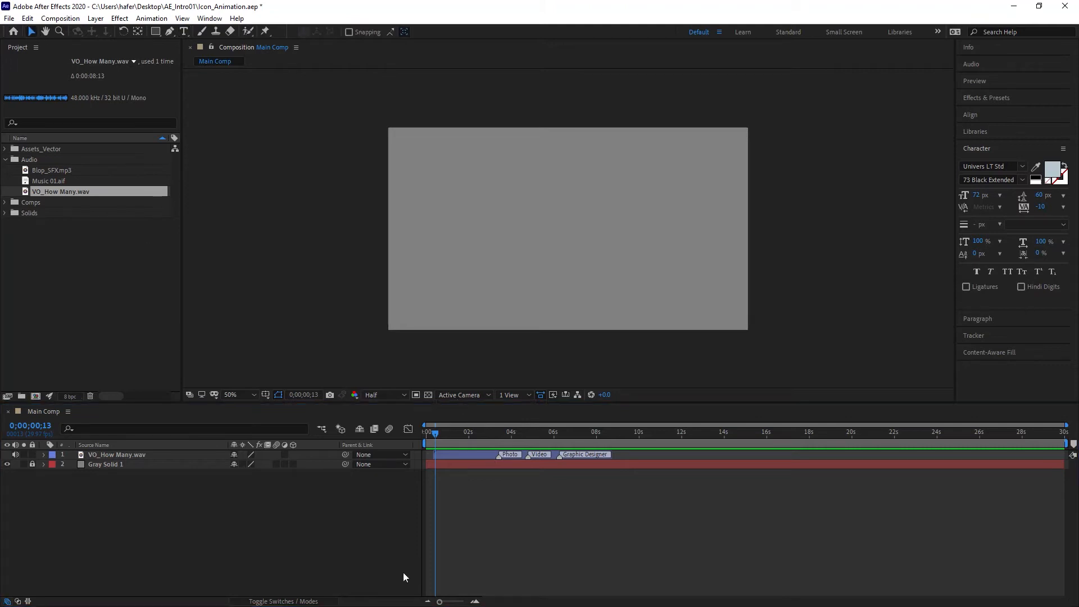
pyautogui.click(185, 33)
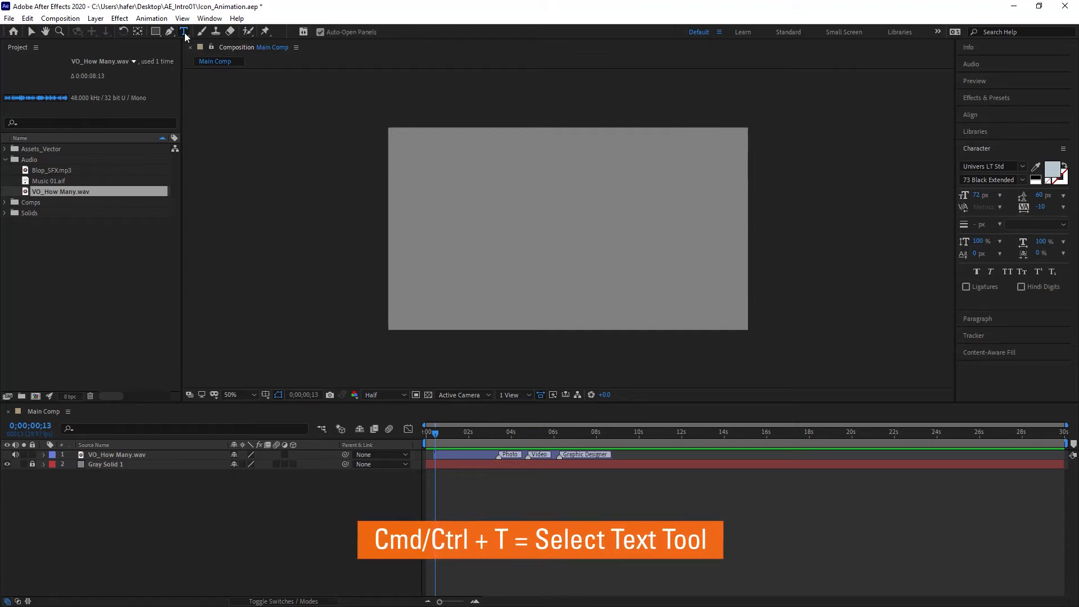
pyautogui.click(432, 208)
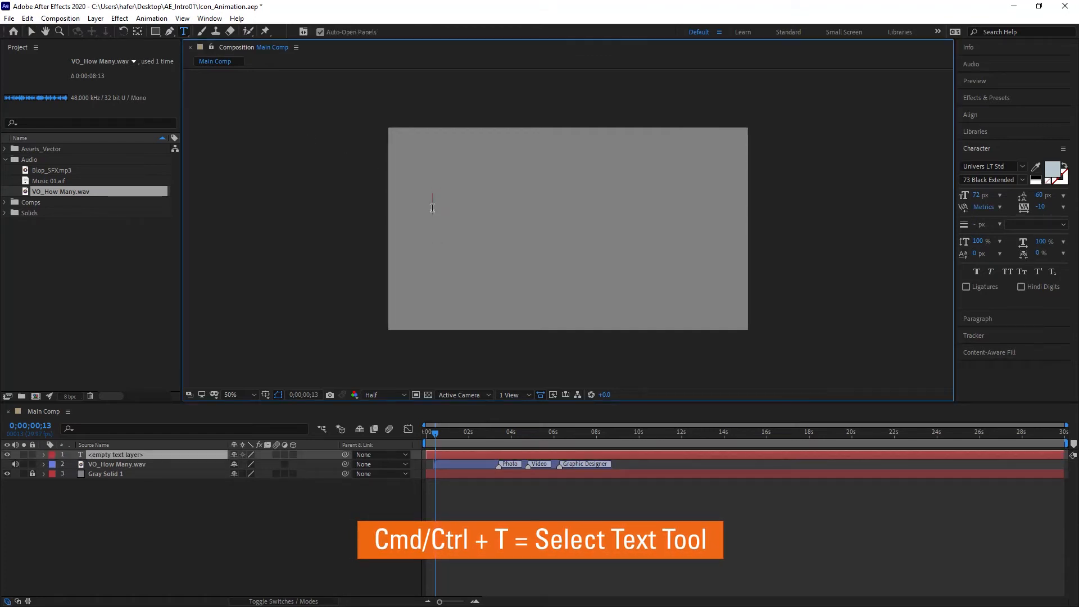
pyautogui.write('HOW ')
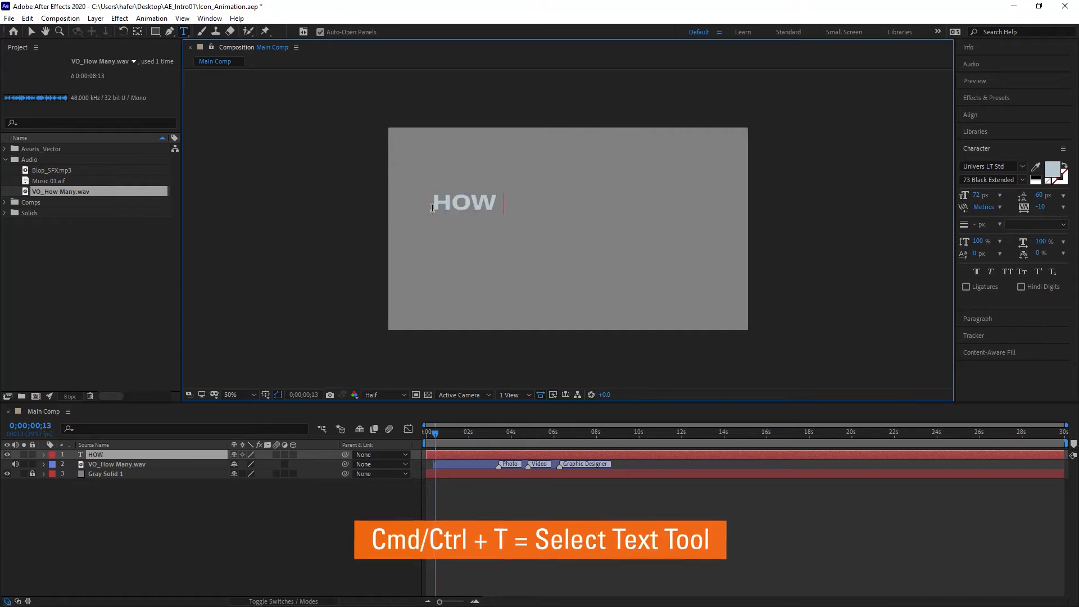
pyautogui.write('MANY')
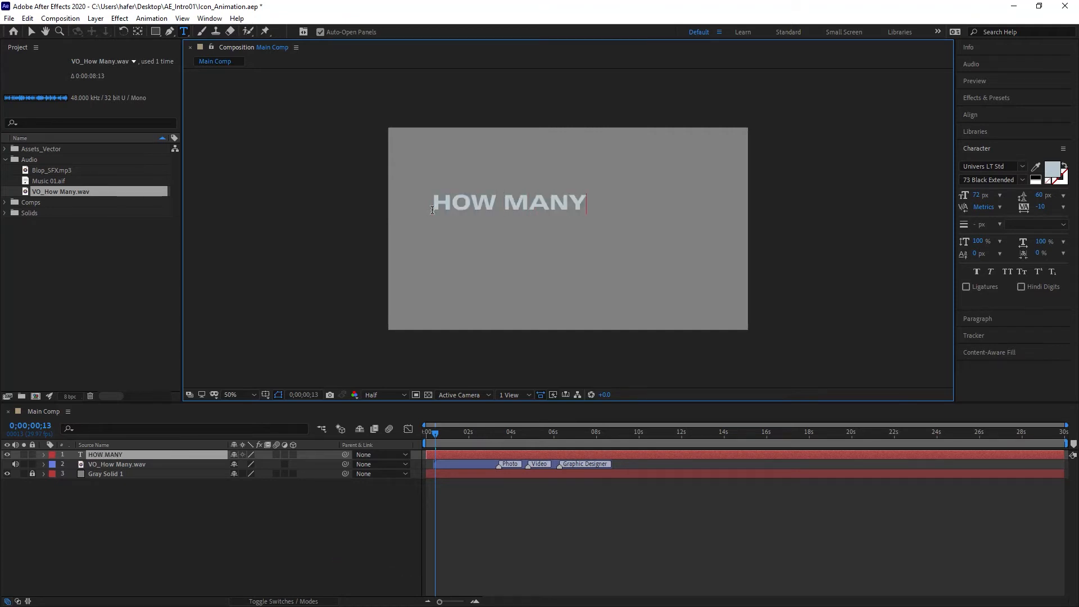
pyautogui.press('Return')
pyautogui.write('TIMES?')
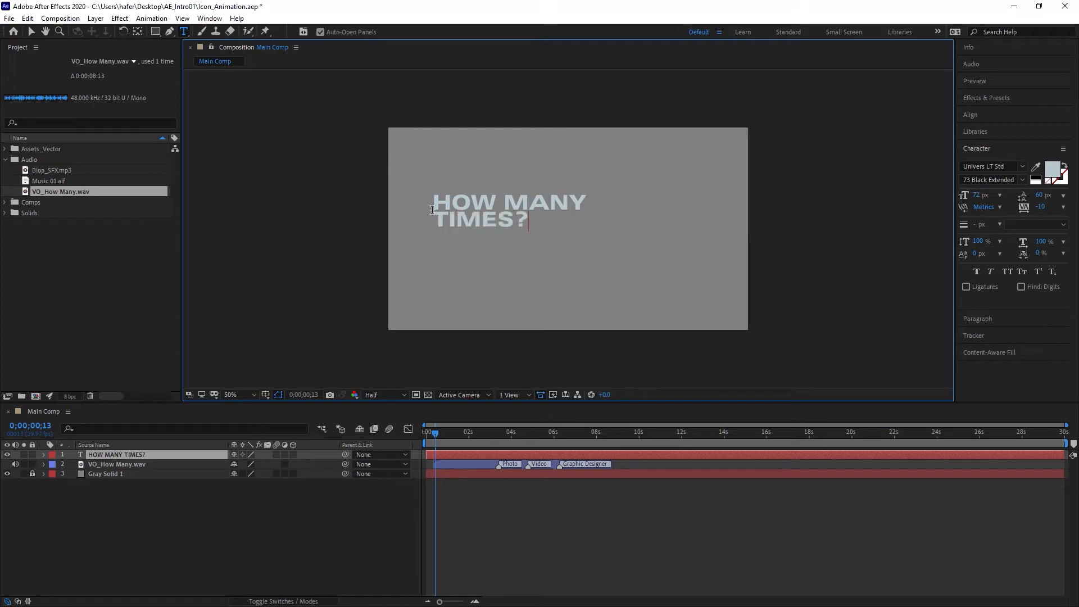
# Step: Move the title to the lower-left area of the frame and change HOW MANY to the 57 Condensed font style
pyautogui.click(32, 32)
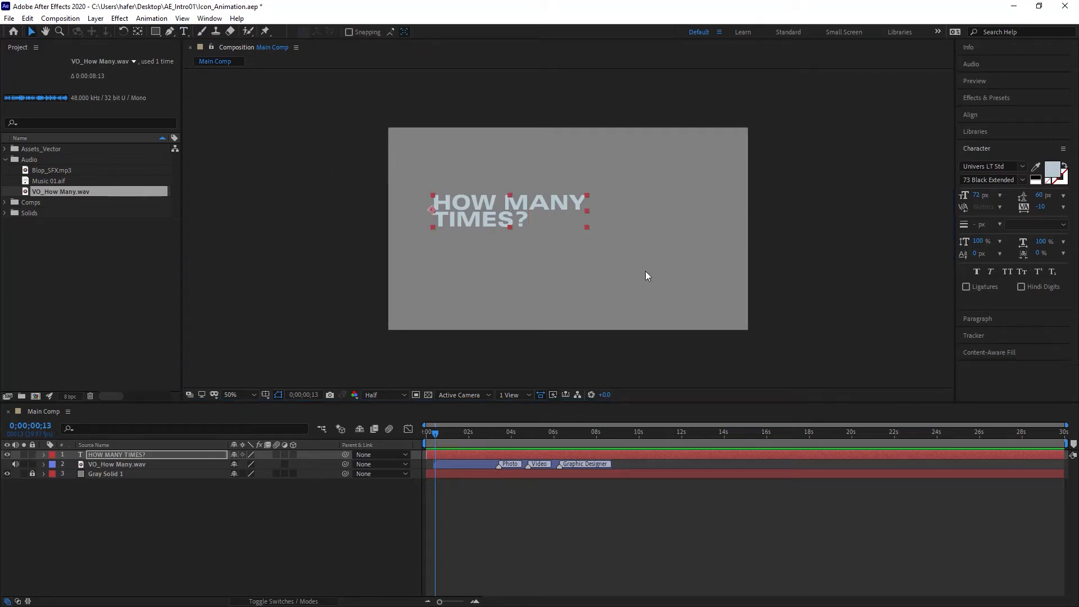
pyautogui.moveTo(509, 221); pyautogui.dragTo(486, 276)
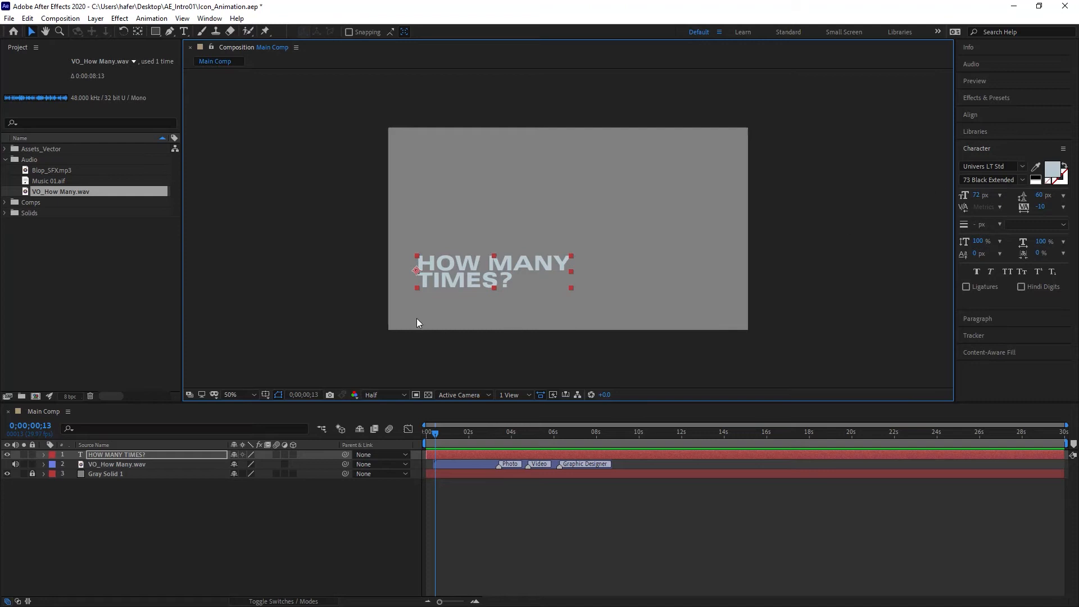
pyautogui.doubleClick(500, 264)
pyautogui.click(570, 262)
pyautogui.moveTo(570, 262); pyautogui.dragTo(414, 263)
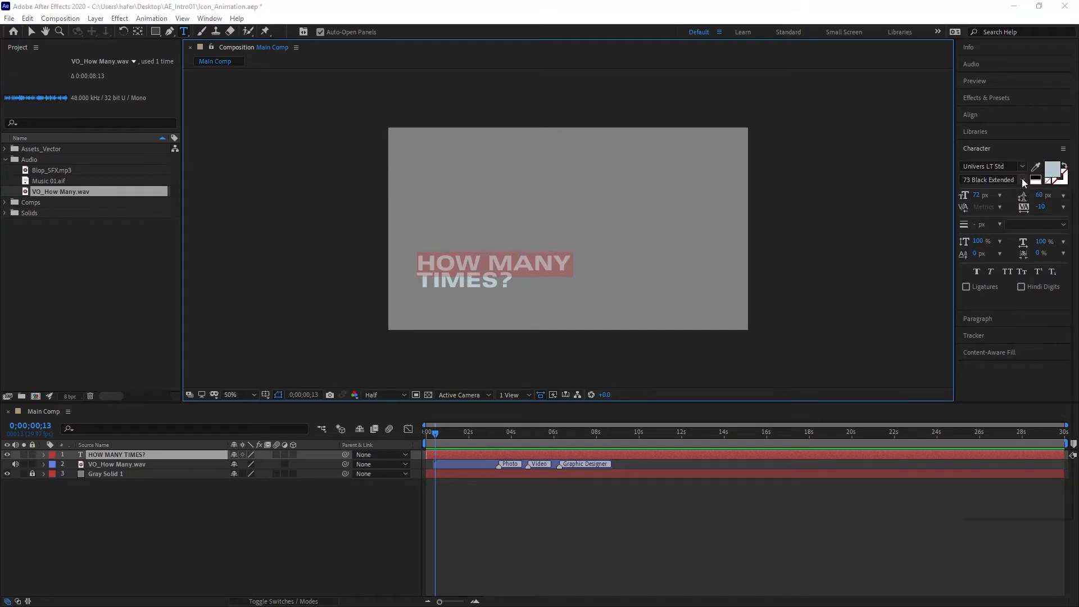
pyautogui.click(1023, 181)
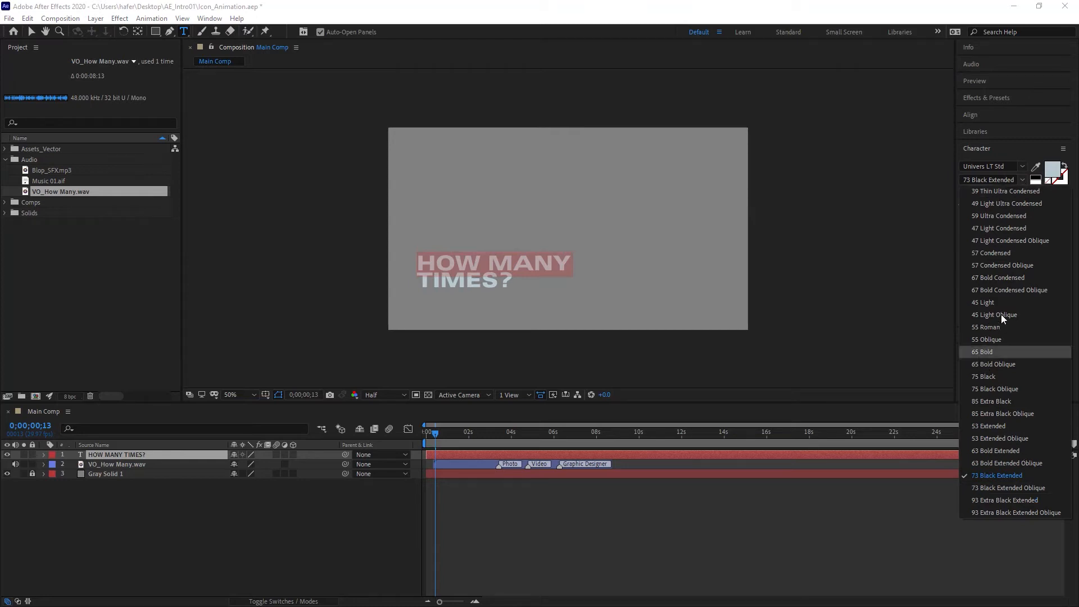
pyautogui.click(997, 265)
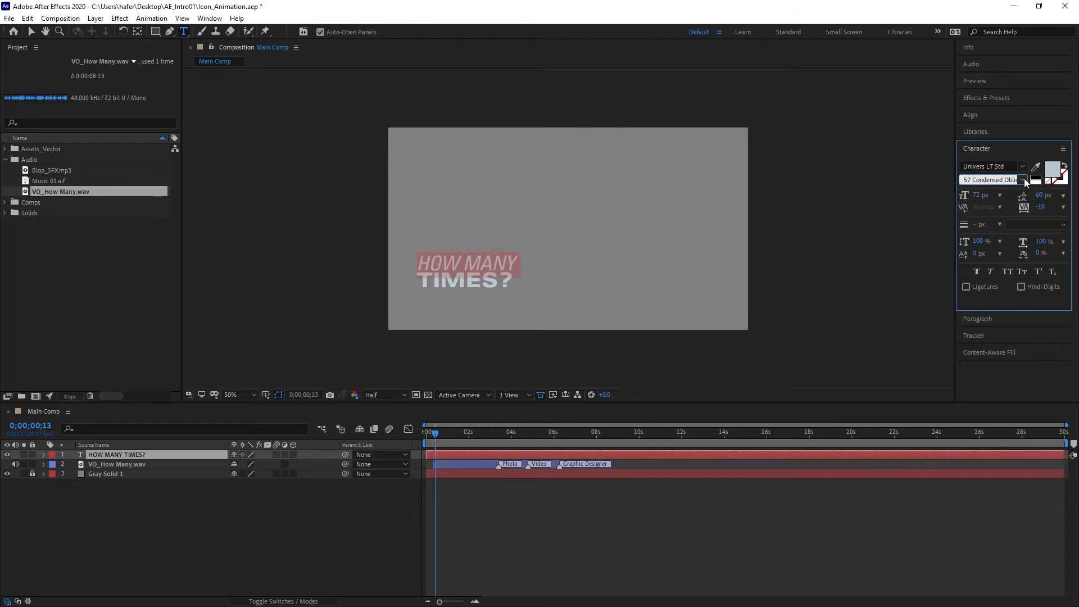
pyautogui.click(1024, 178)
pyautogui.click(989, 254)
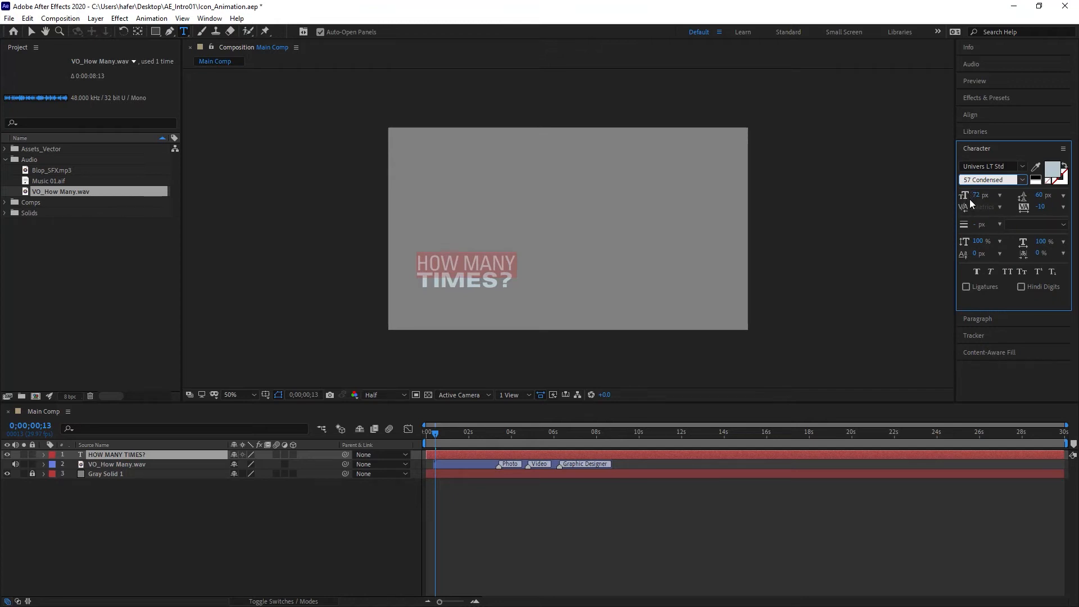
# Step: Increase the font size of TIMES? to 74 px
pyautogui.click(515, 279)
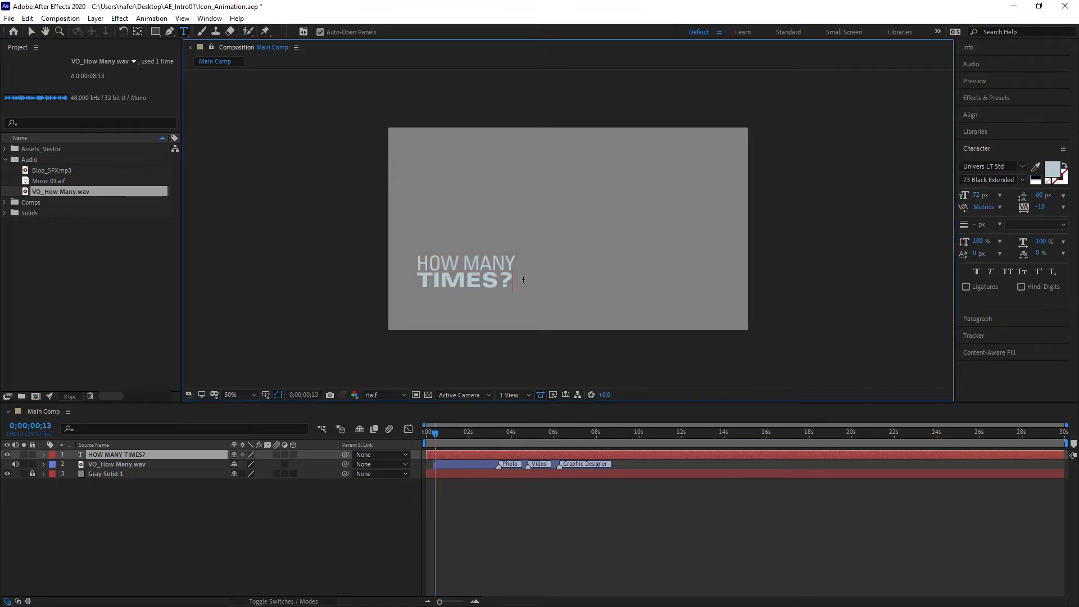
pyautogui.moveTo(516, 279); pyautogui.dragTo(416, 281)
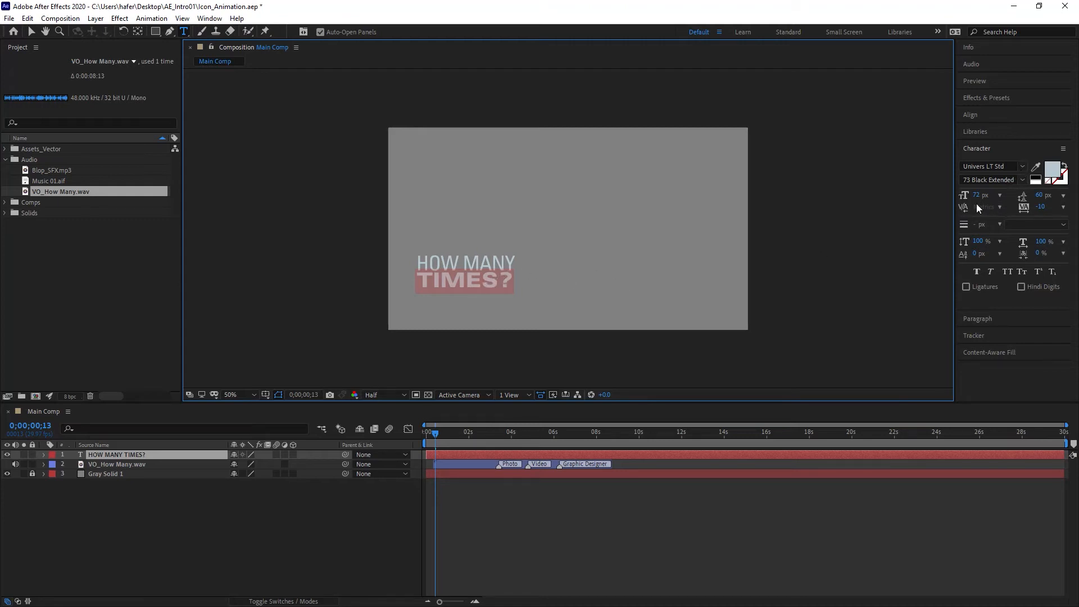
pyautogui.moveTo(975, 195); pyautogui.dragTo(980, 195)
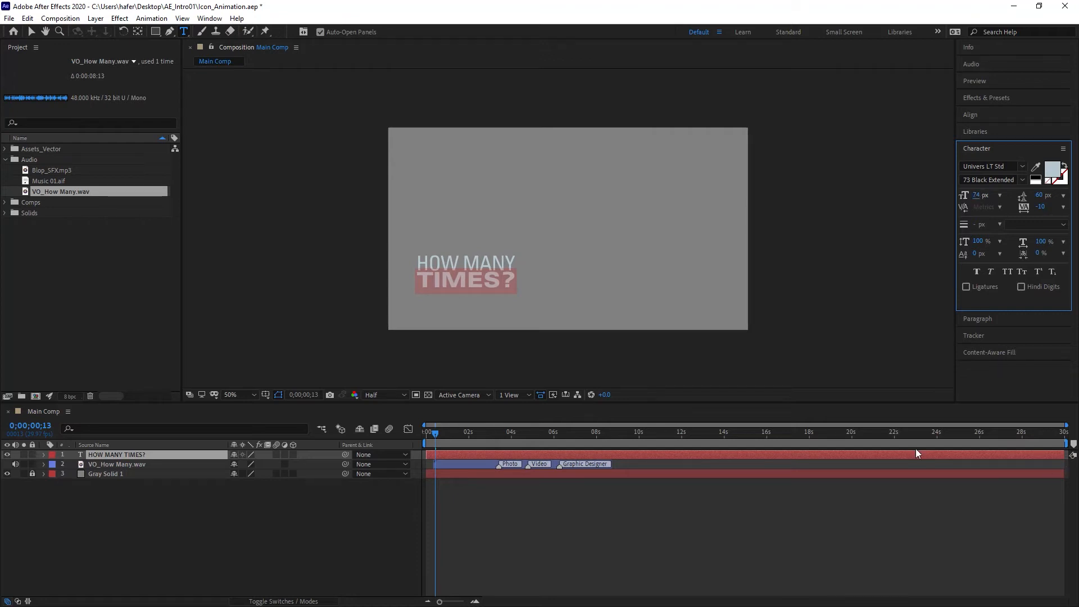
pyautogui.click(605, 277)
# Step: Try Auto leading on both lines of the title and return the leading to 60 px
pyautogui.click(1040, 194)
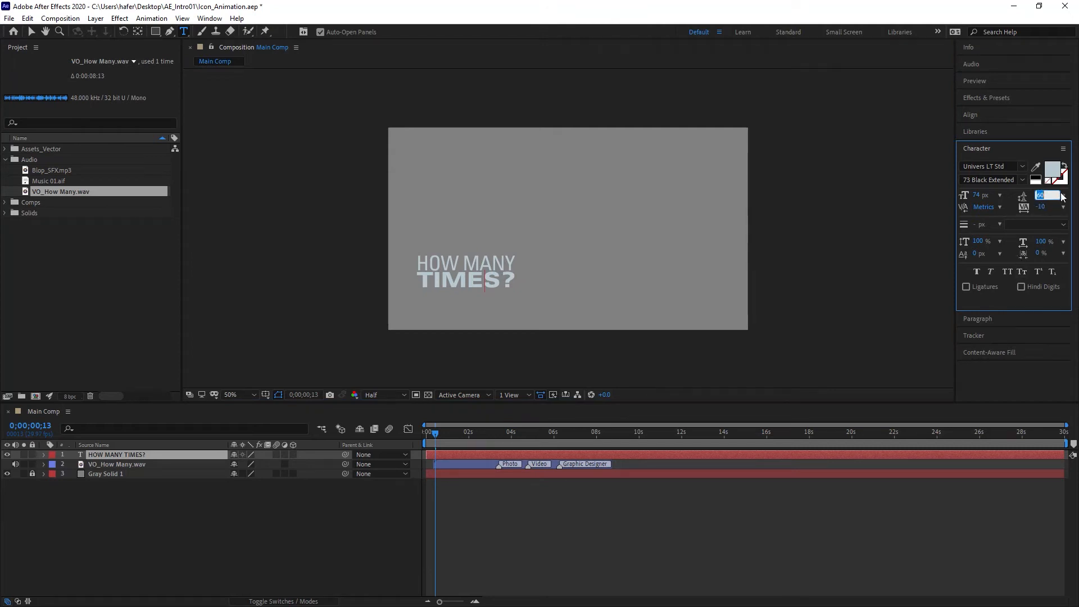
pyautogui.press('Return')
pyautogui.click(1063, 195)
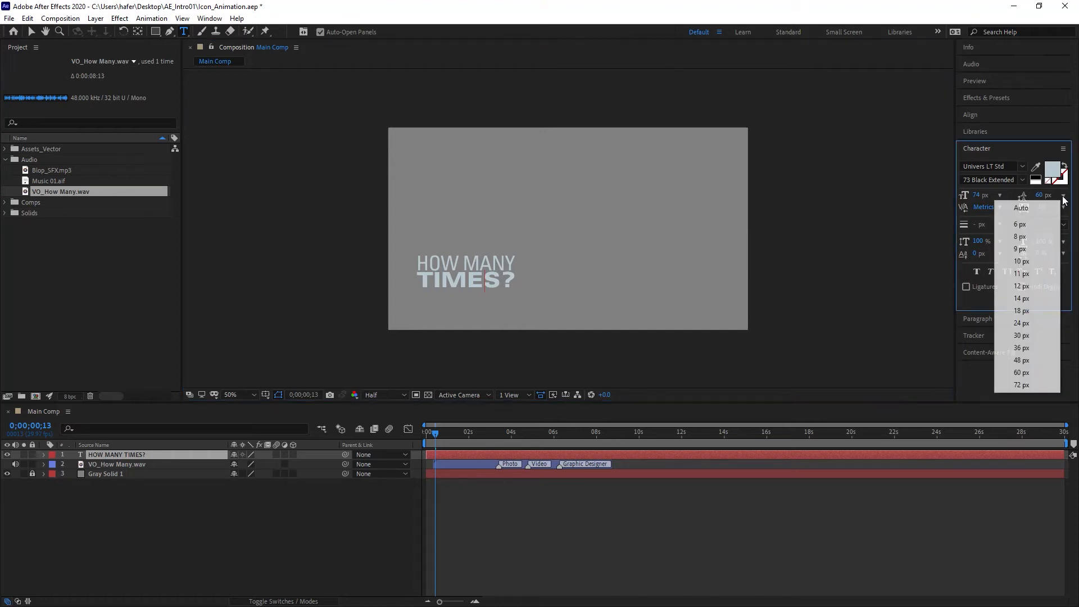
pyautogui.click(1042, 210)
pyautogui.doubleClick(504, 280)
pyautogui.hotkey('ctrl', 'a')
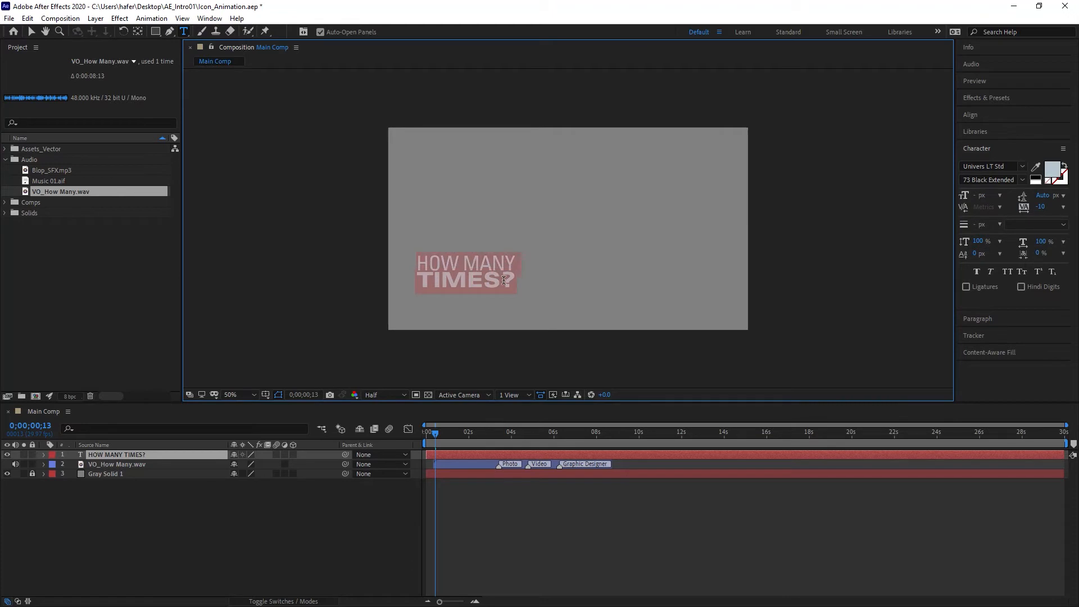
pyautogui.click(1041, 196)
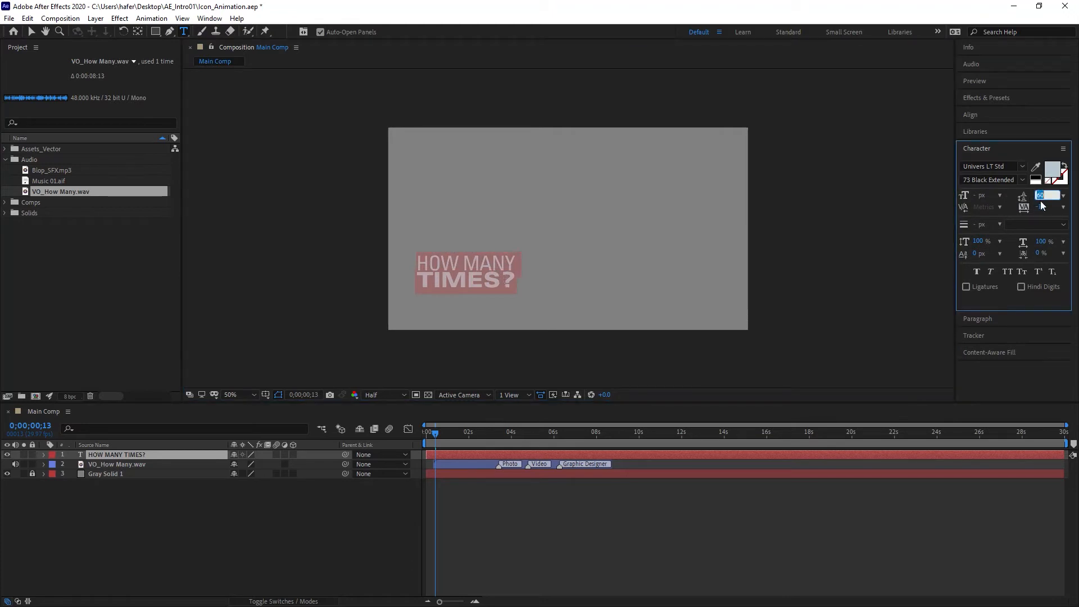
pyautogui.click(1062, 197)
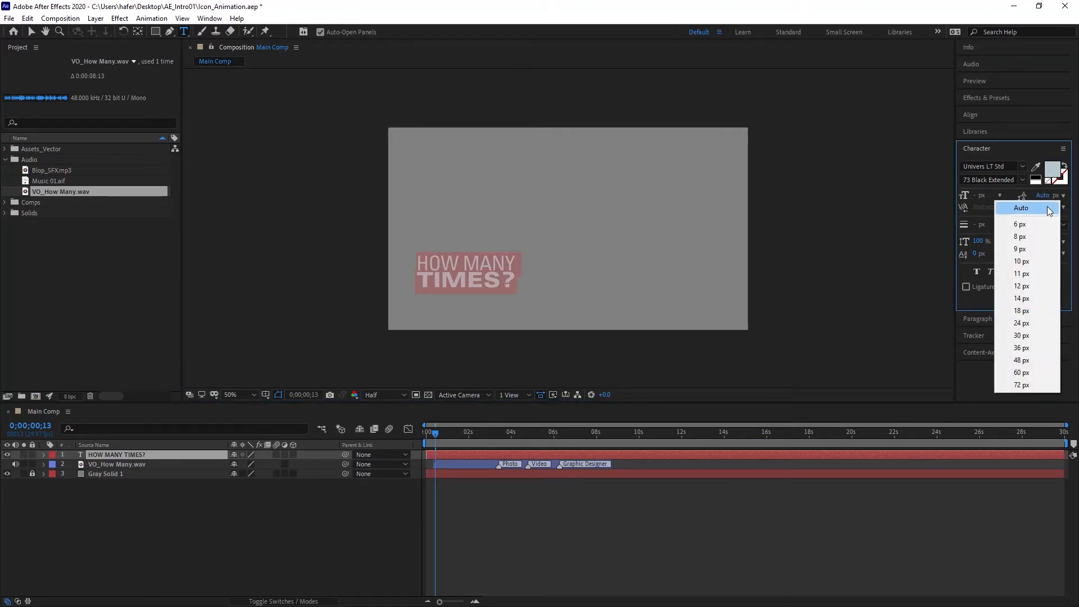
pyautogui.click(1027, 209)
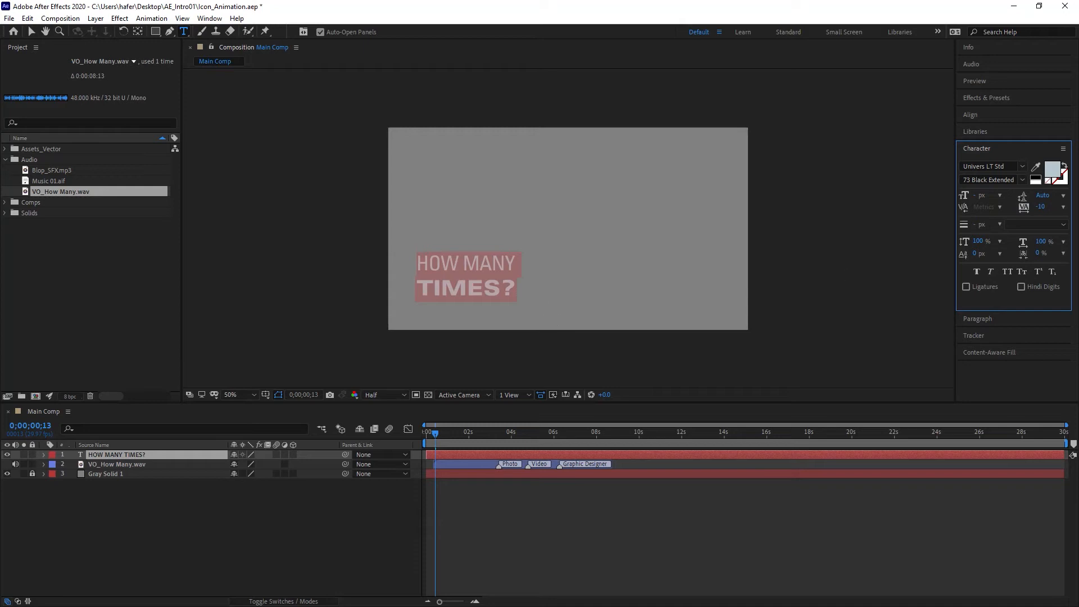
pyautogui.click(1047, 195)
pyautogui.press('Return')
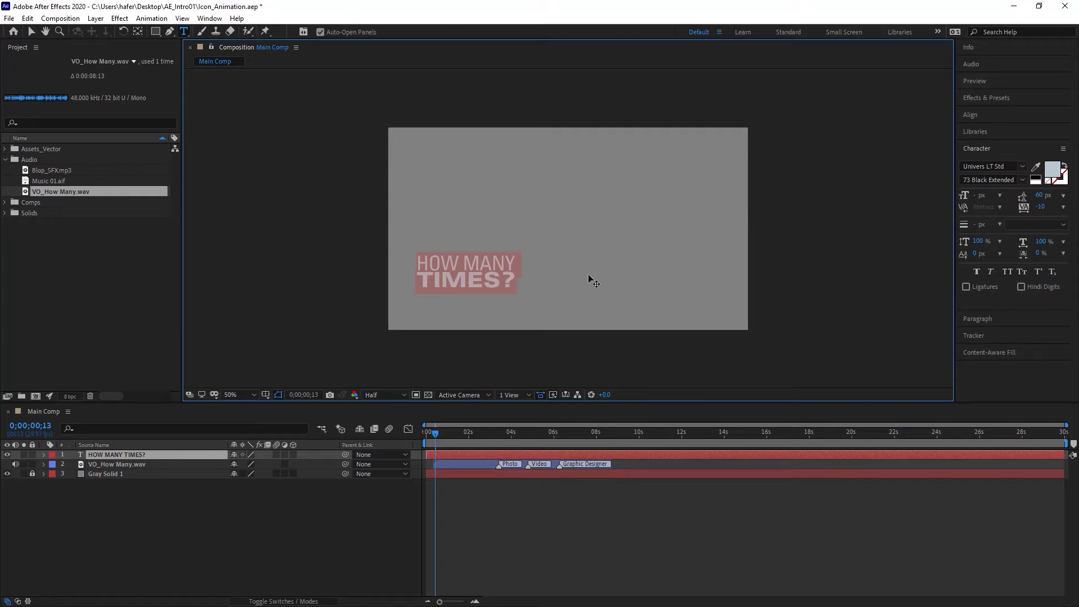
# Step: Tighten the kerning between the E and the S in TIMES?, easing it back out by one increment
pyautogui.click(483, 282)
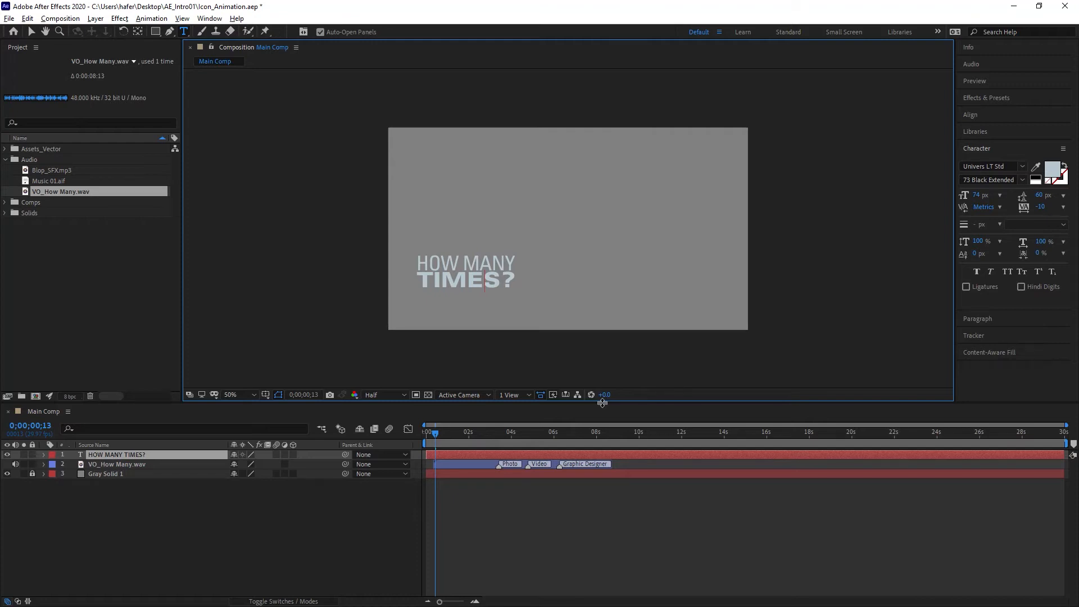
pyautogui.hotkey('alt', 'Left')
pyautogui.hotkey('alt', 'Left')
pyautogui.hotkey('alt', 'Left')
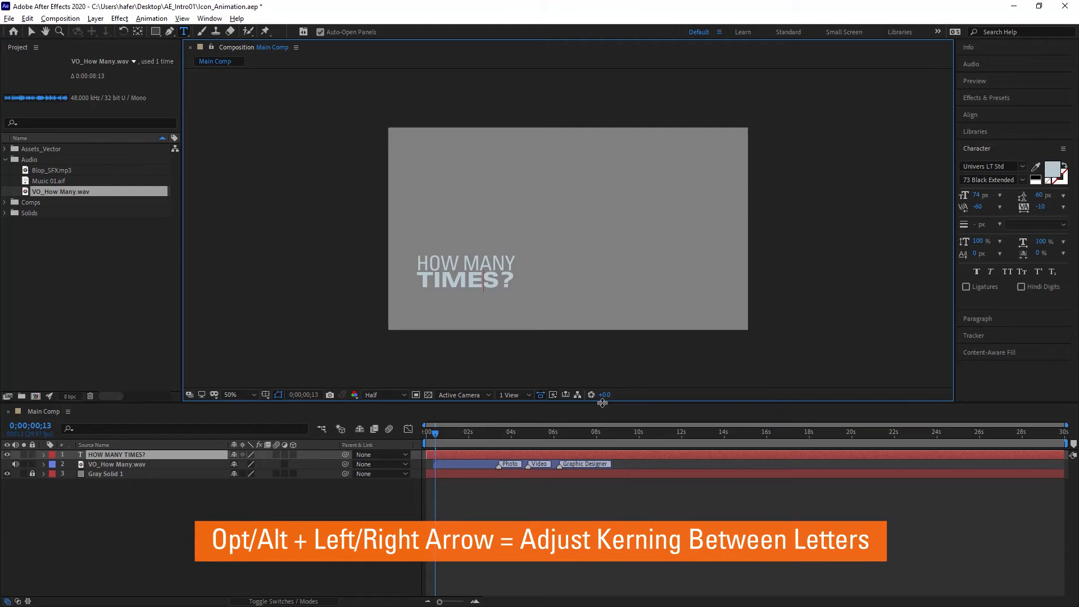
pyautogui.hotkey('alt', 'Right')
# Step: Recolor the whole title to ABC5CE and move it closer to the frame's lower-left corner, to about 80, 548
pyautogui.moveTo(520, 280); pyautogui.dragTo(409, 250)
pyautogui.click(1049, 173)
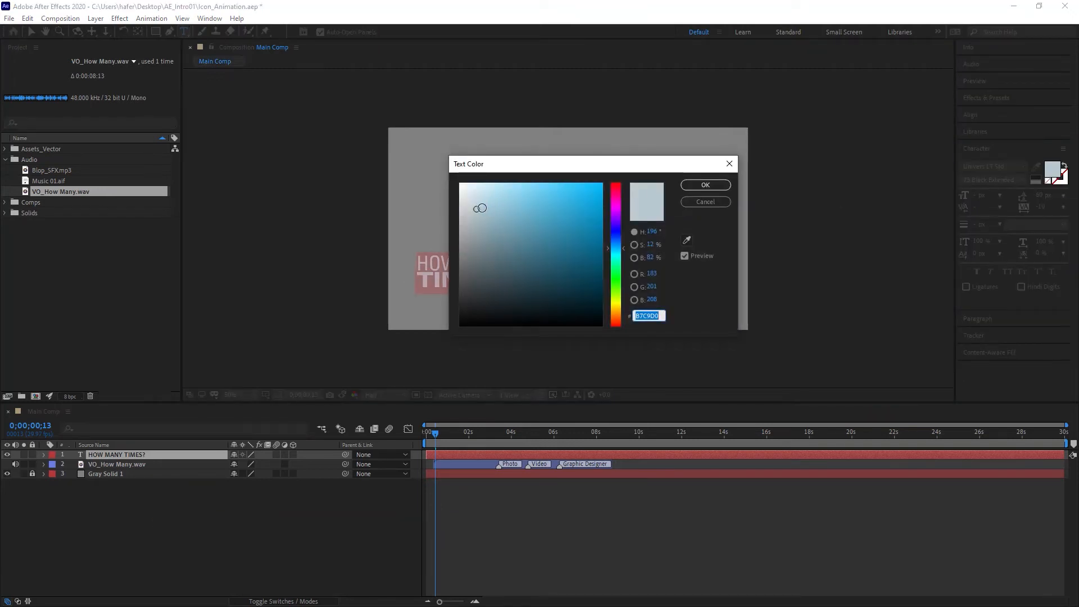
pyautogui.click(483, 210)
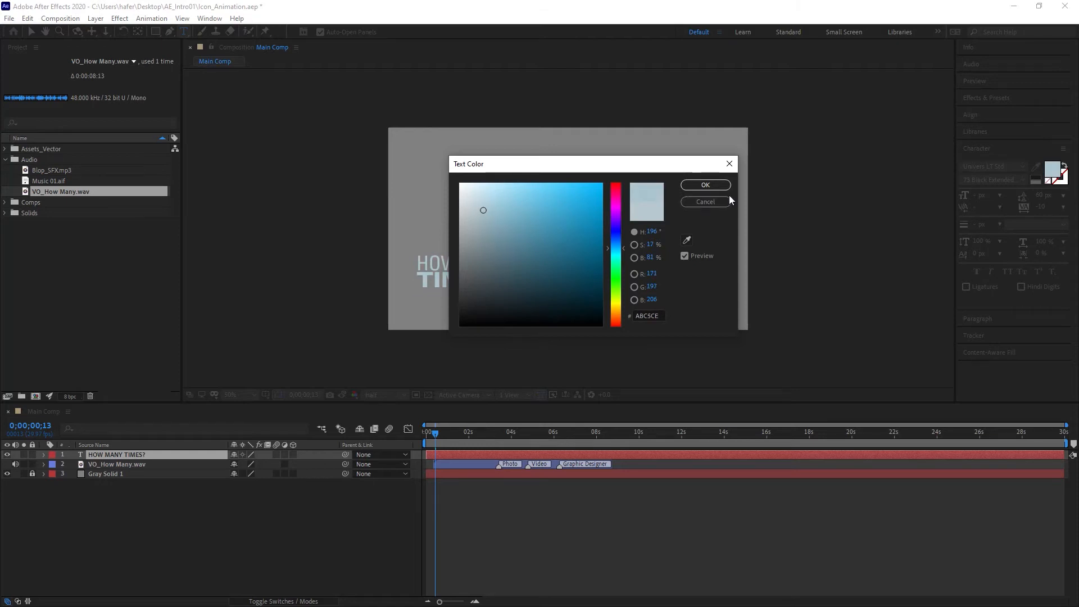
pyautogui.click(688, 185)
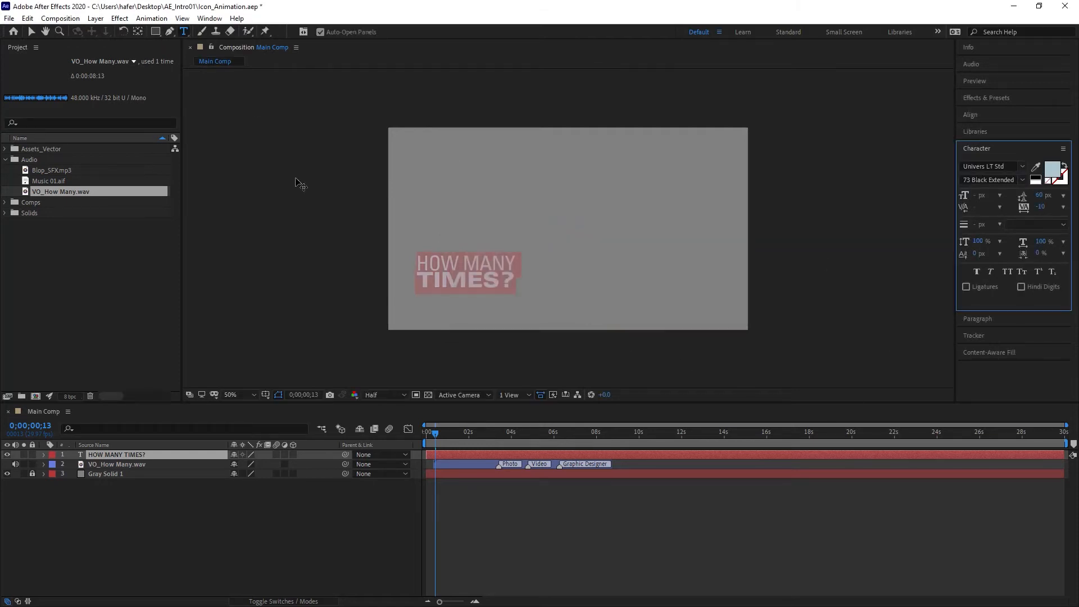
pyautogui.click(31, 32)
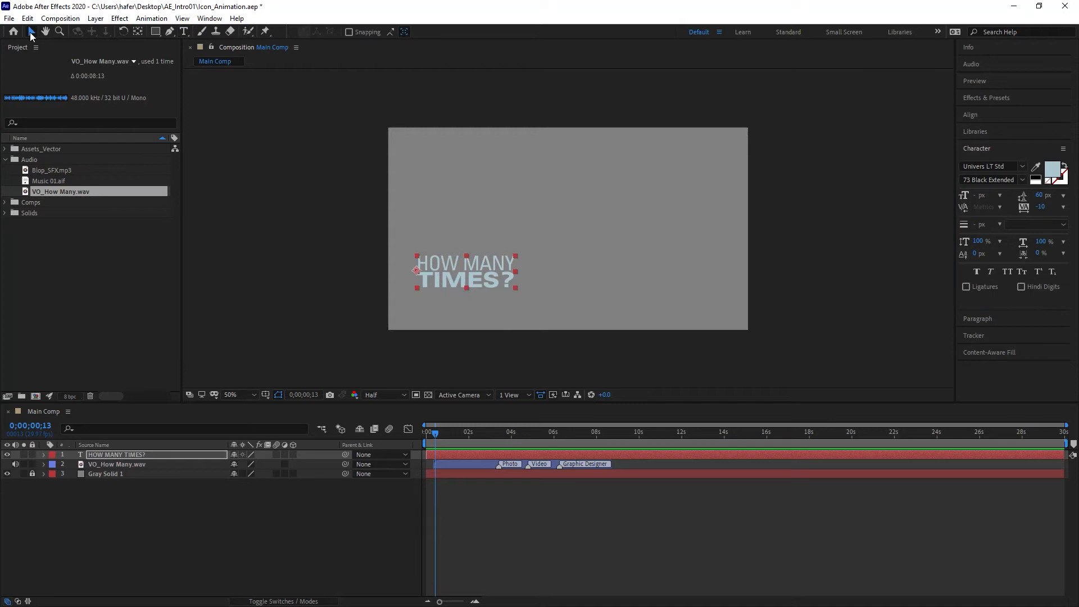
pyautogui.moveTo(470, 270)
pyautogui.mouseDown()
pyautogui.moveTo(468, 243)
pyautogui.moveTo(465, 281)
pyautogui.mouseUp()
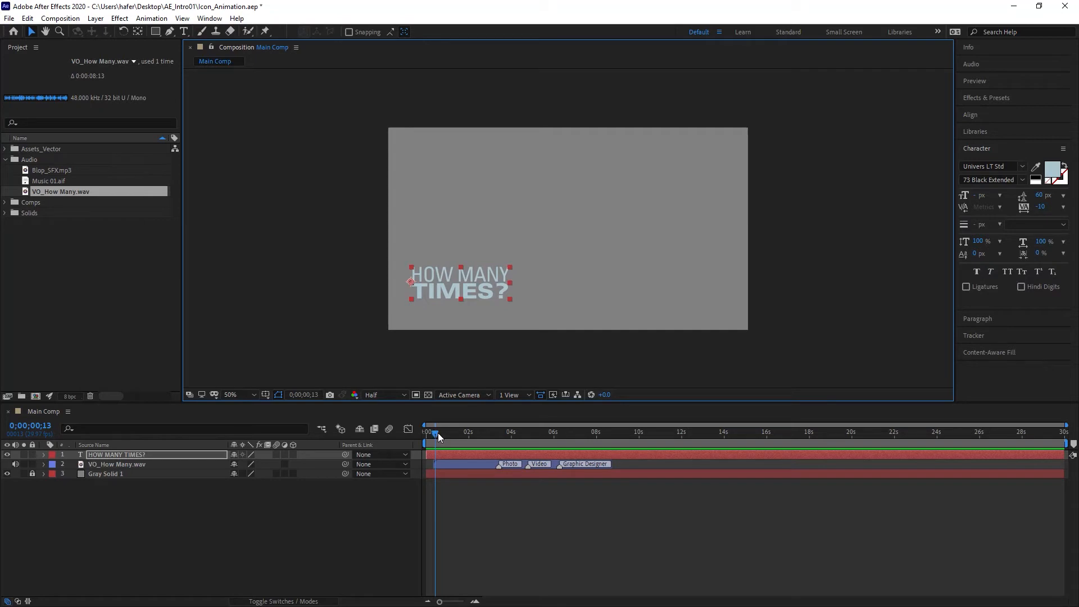
# Step: Preview the composition briefly from the start, and make the title layer begin at 0;00;00;20
pyautogui.moveTo(435, 435); pyautogui.dragTo(388, 440)
pyautogui.press('space')
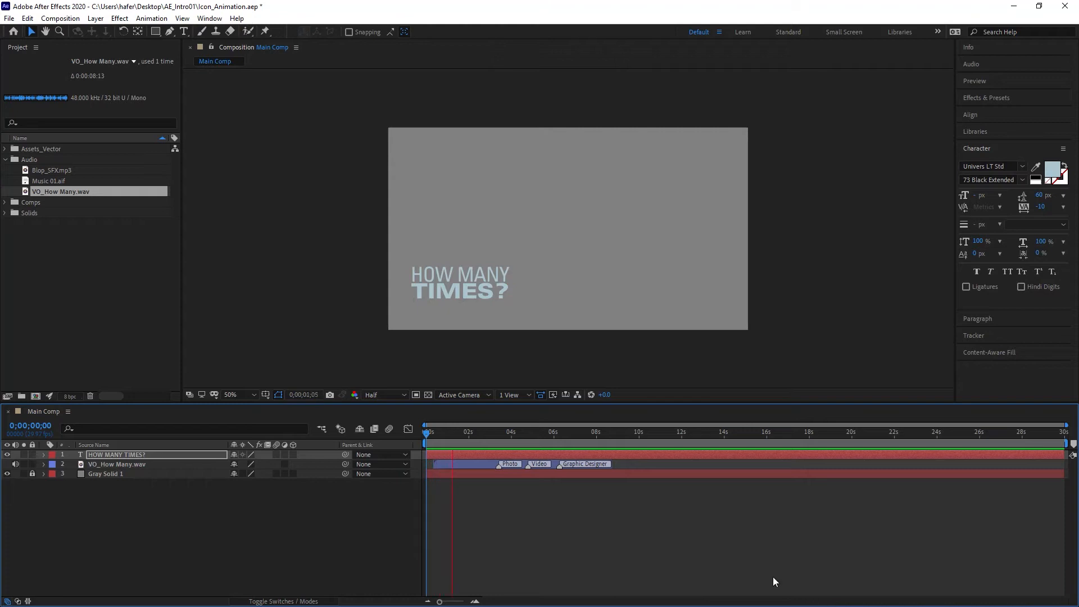
pyautogui.press('space')
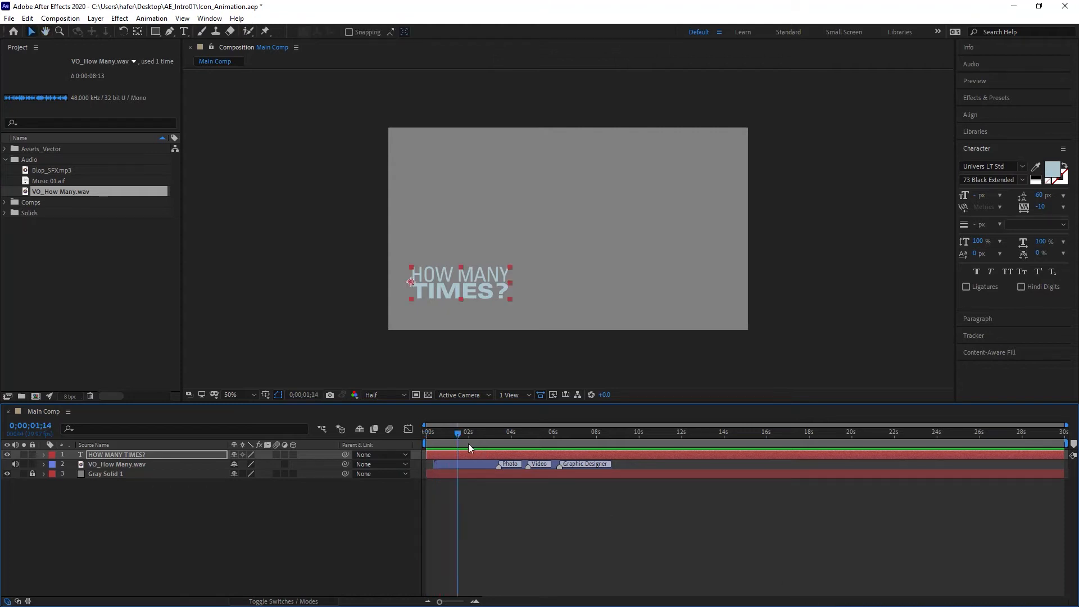
pyautogui.moveTo(457, 433); pyautogui.dragTo(439, 433)
pyautogui.moveTo(467, 452)
pyautogui.mouseDown()
pyautogui.moveTo(481, 453)
pyautogui.moveTo(467, 454)
pyautogui.mouseUp()
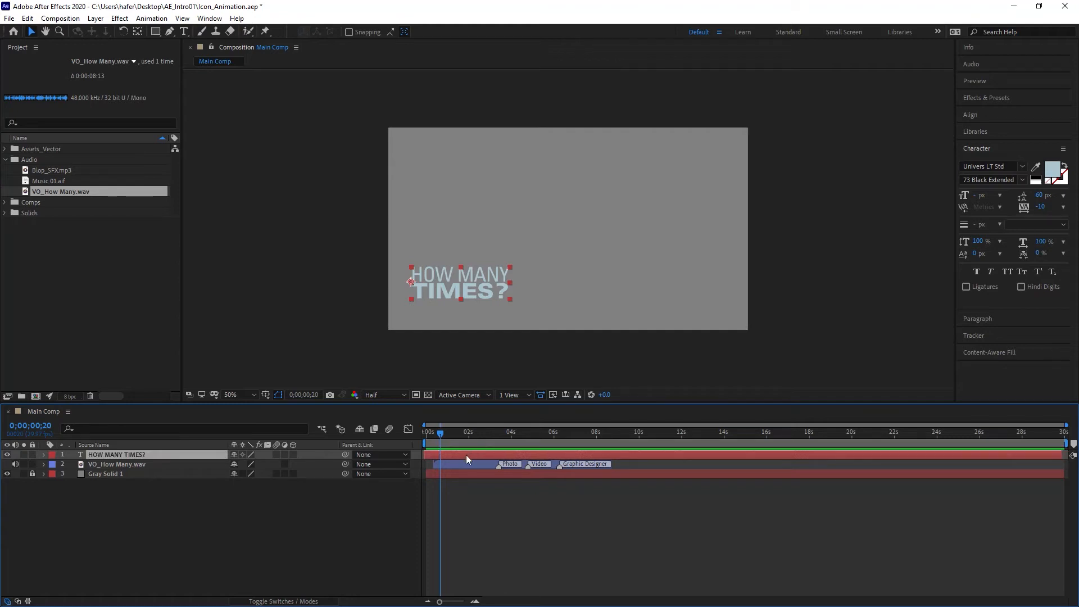
pyautogui.press('[')
# Step: Look through the title layer's Text and Transform properties and set Position and Opacity keyframes at 0;00;00;20
pyautogui.click(44, 455)
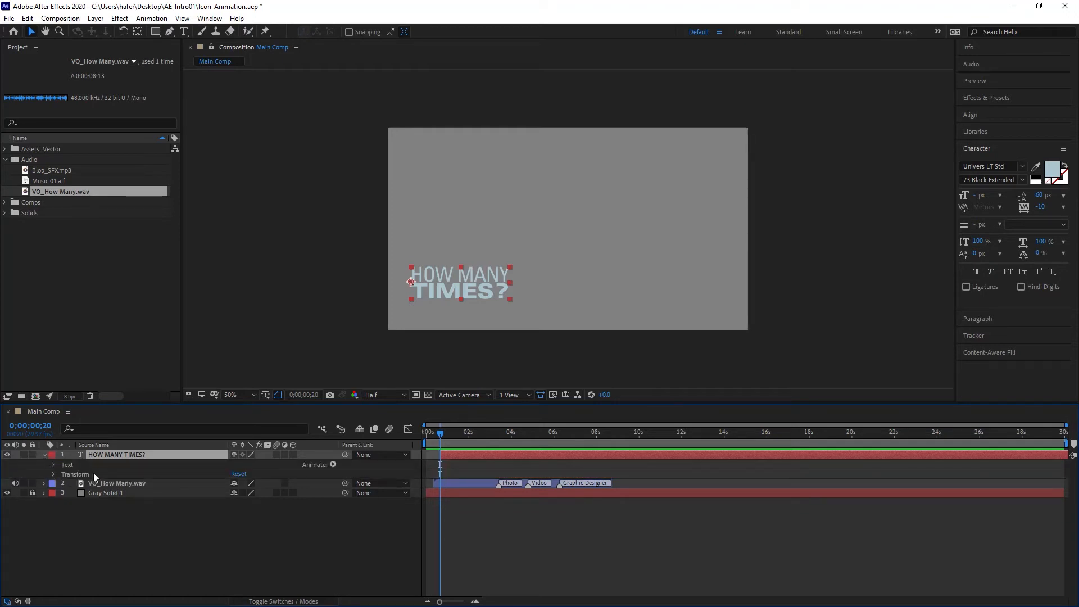
pyautogui.click(51, 465)
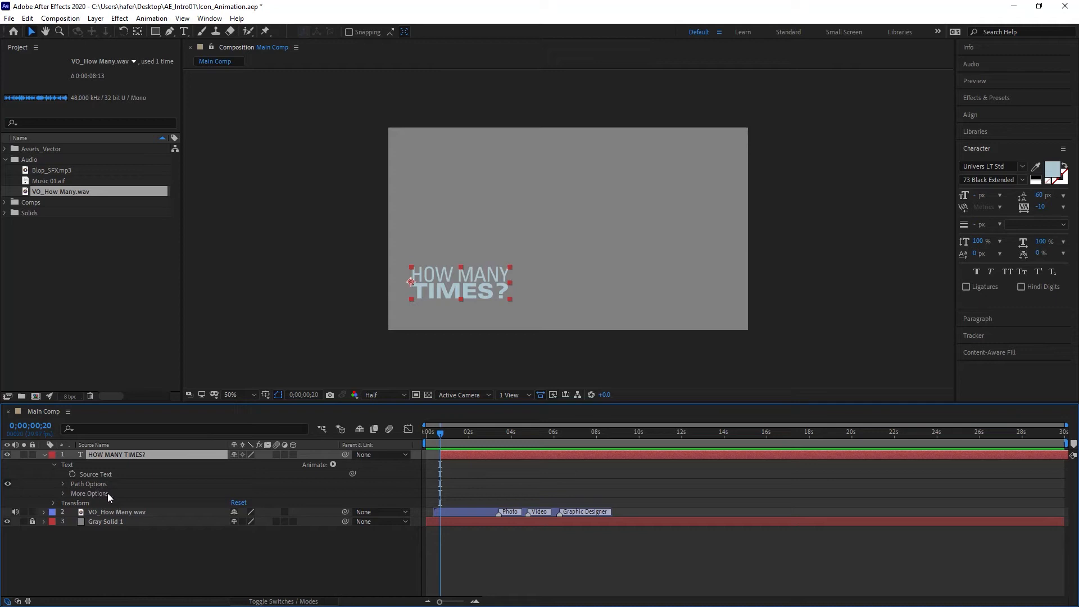
pyautogui.click(54, 464)
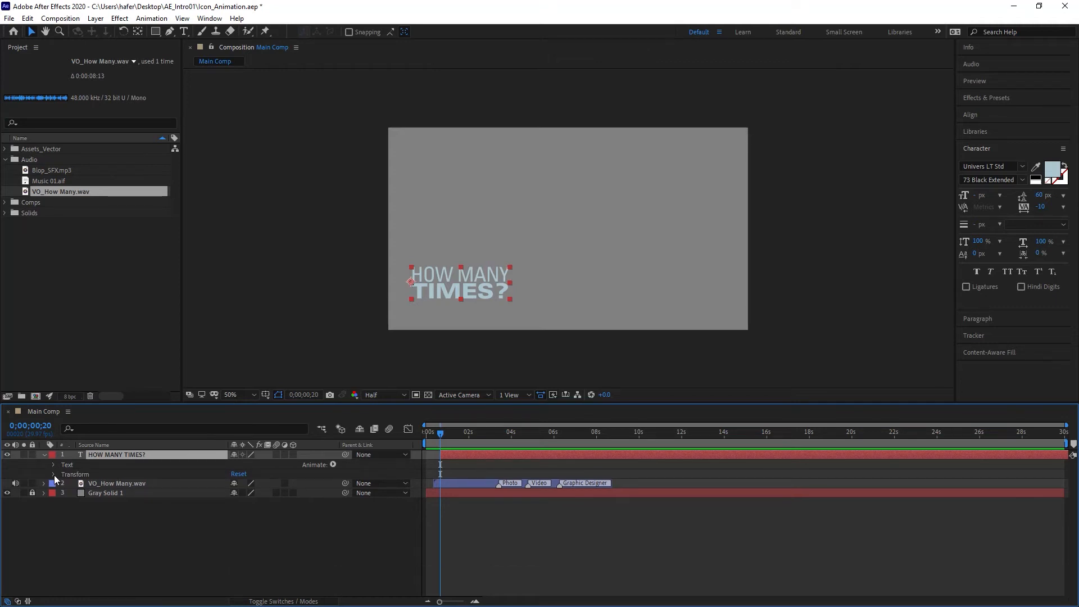
pyautogui.click(53, 474)
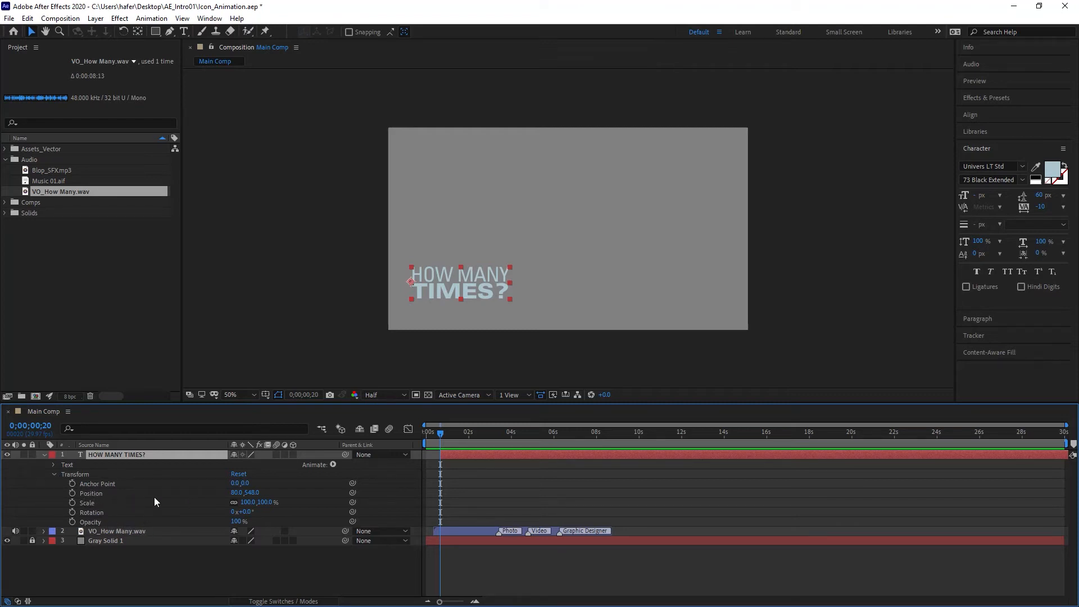
pyautogui.click(72, 493)
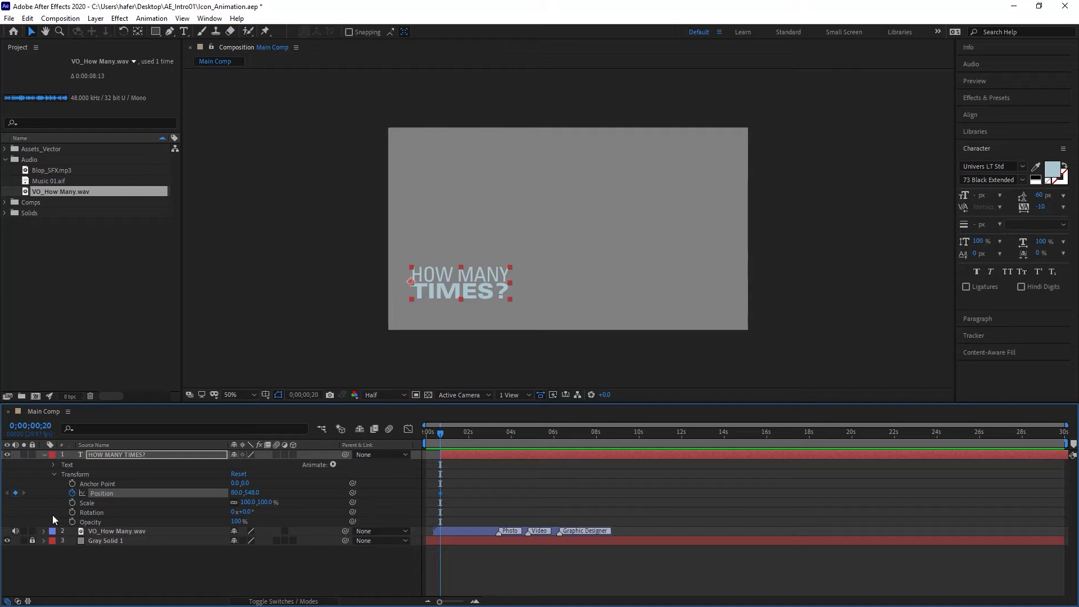
pyautogui.click(72, 521)
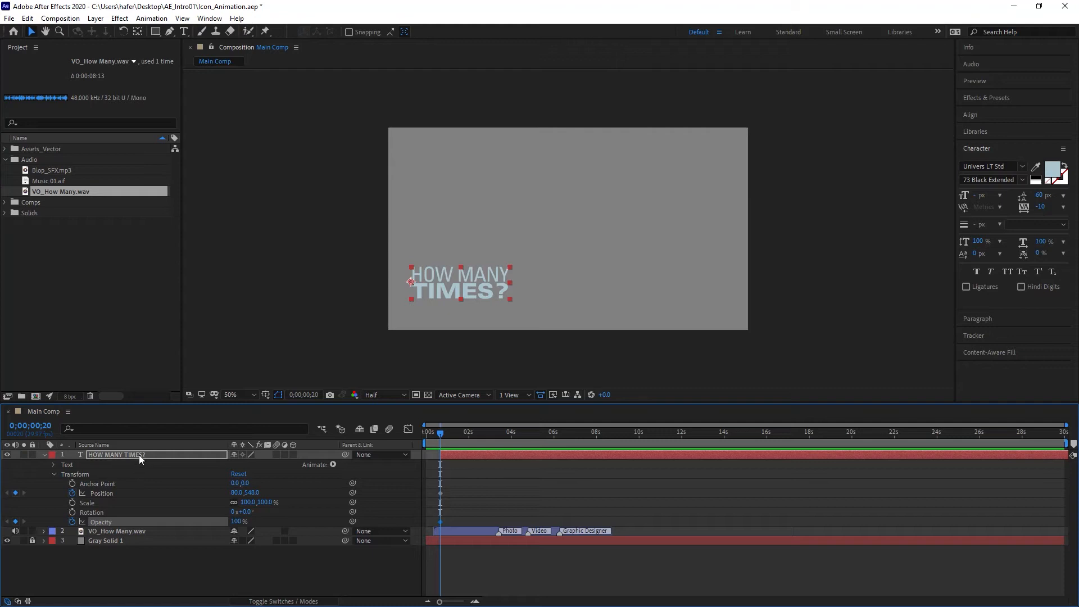
# Step: Collapse the title layer's properties and reveal only its animated ones
pyautogui.click(44, 455)
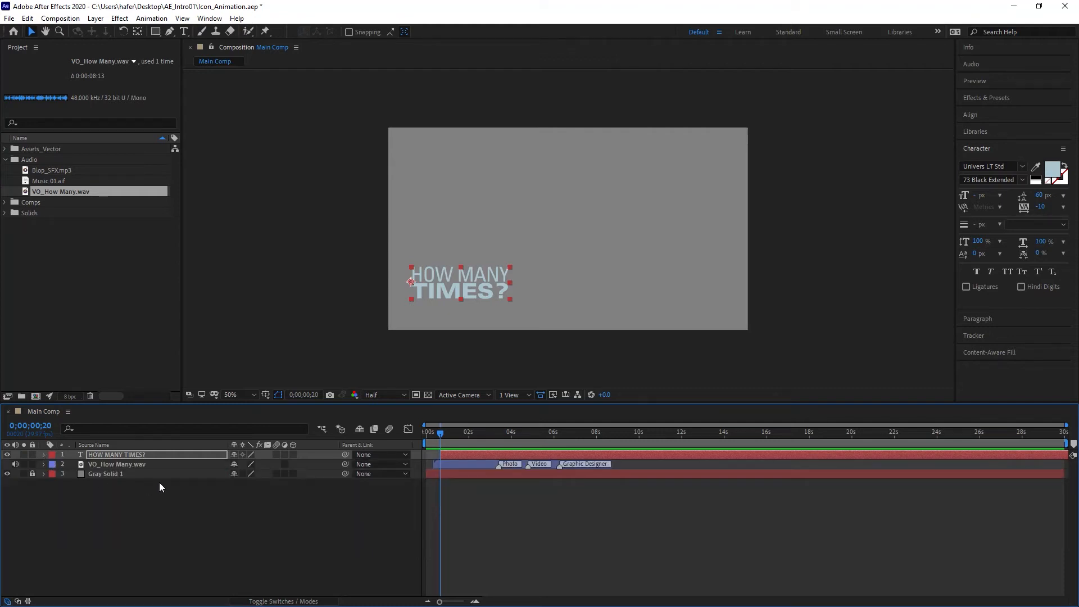
pyautogui.click(140, 458)
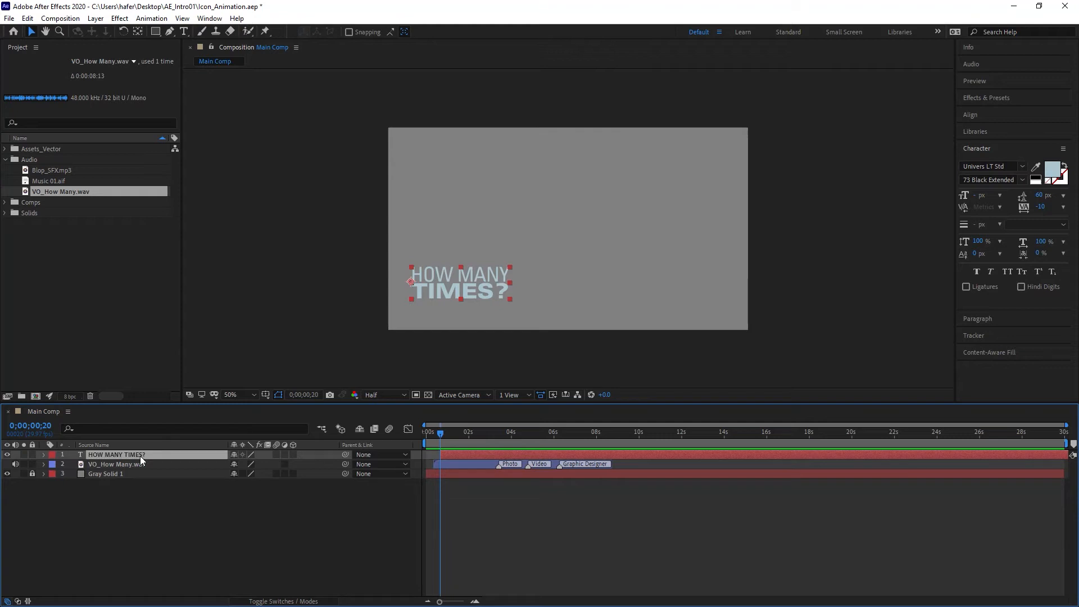
pyautogui.press('u')
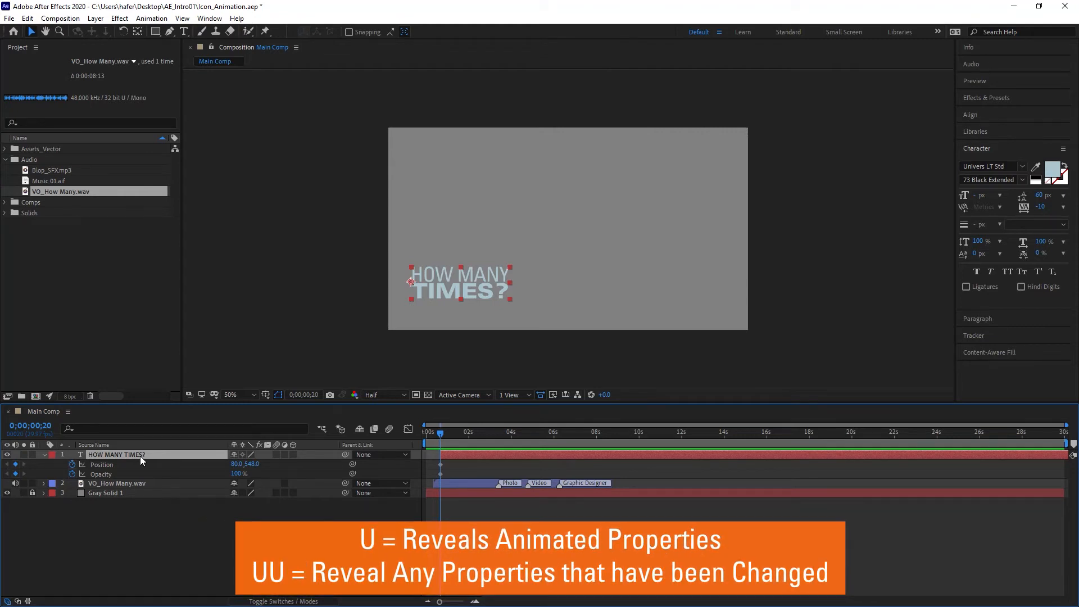
# Step: Reveal the title layer's Position, Opacity, Rotation, Scale and Anchor Point one after another, ending with only Position and Opacity shown
pyautogui.press('u')
pyautogui.press('u')
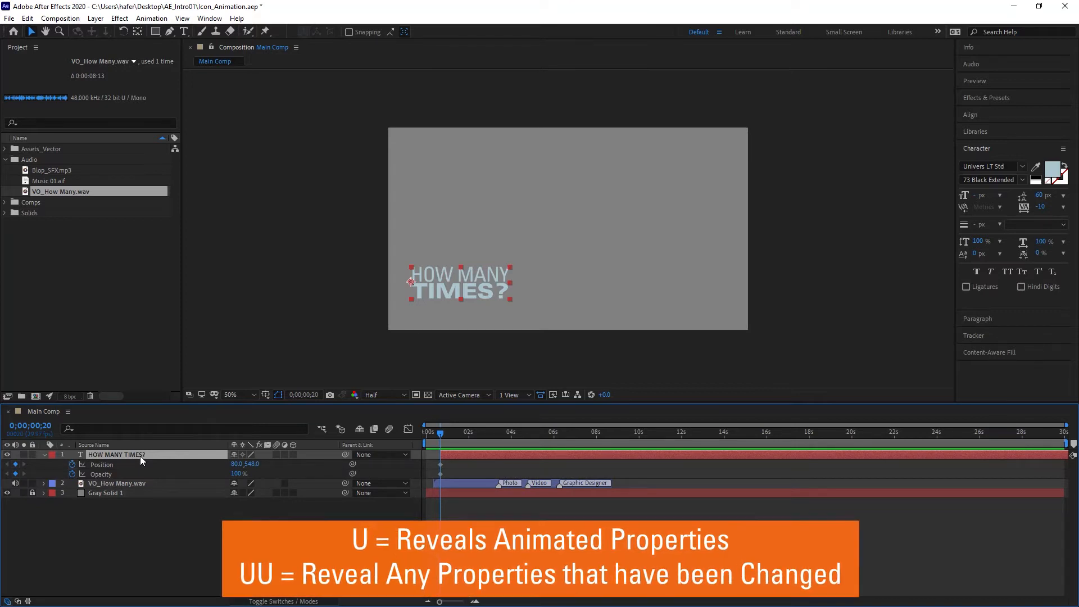
pyautogui.press('p')
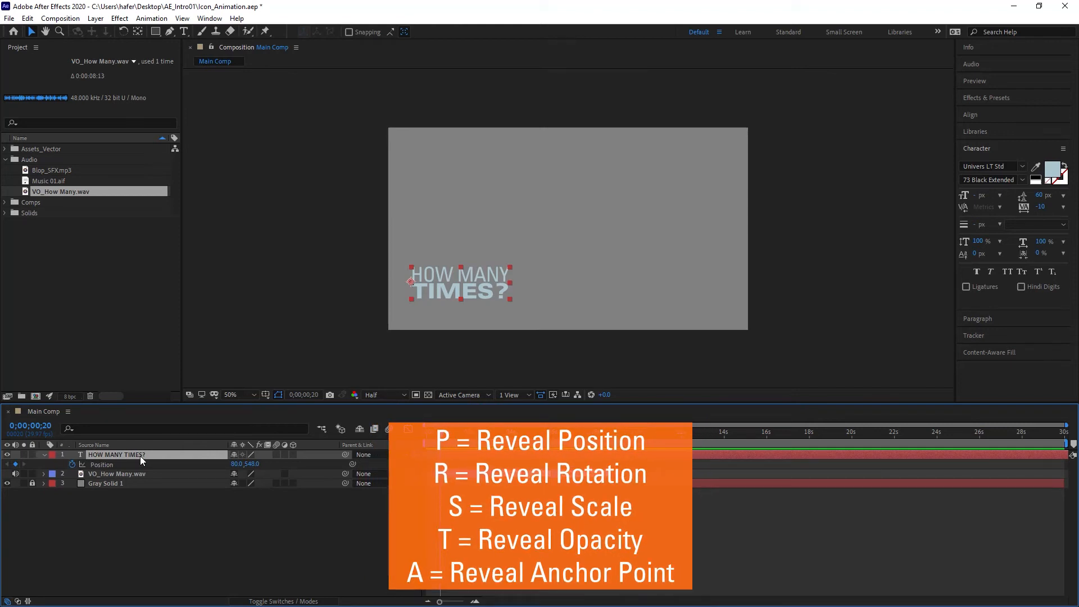
pyautogui.press('t')
pyautogui.press('r')
pyautogui.press('s')
pyautogui.press('a')
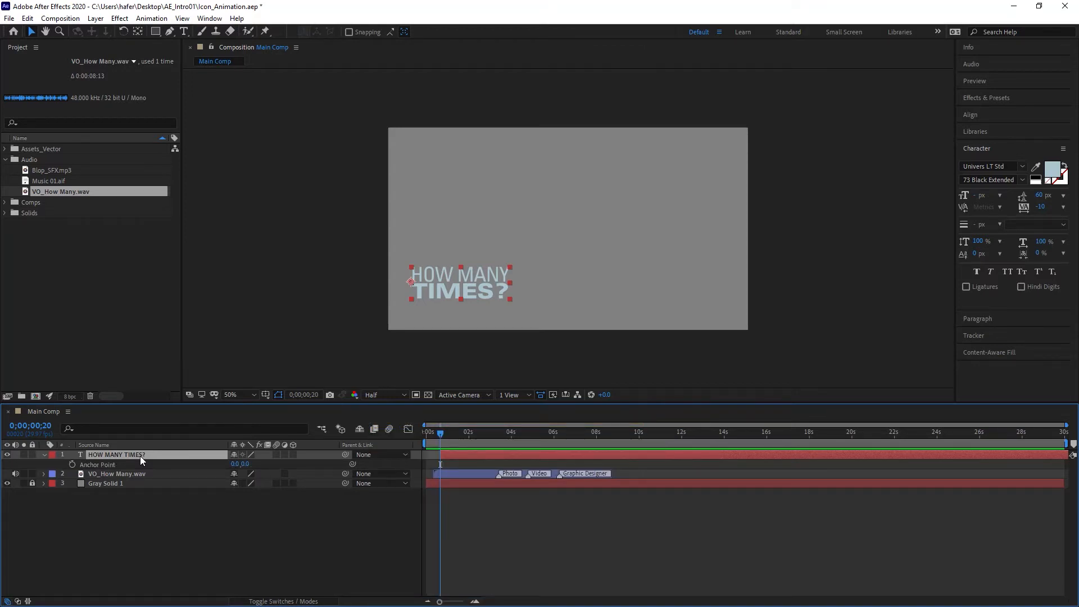
pyautogui.hotkey('alt', 'shift', 'p')
pyautogui.hotkey('alt', 'shift', 't')
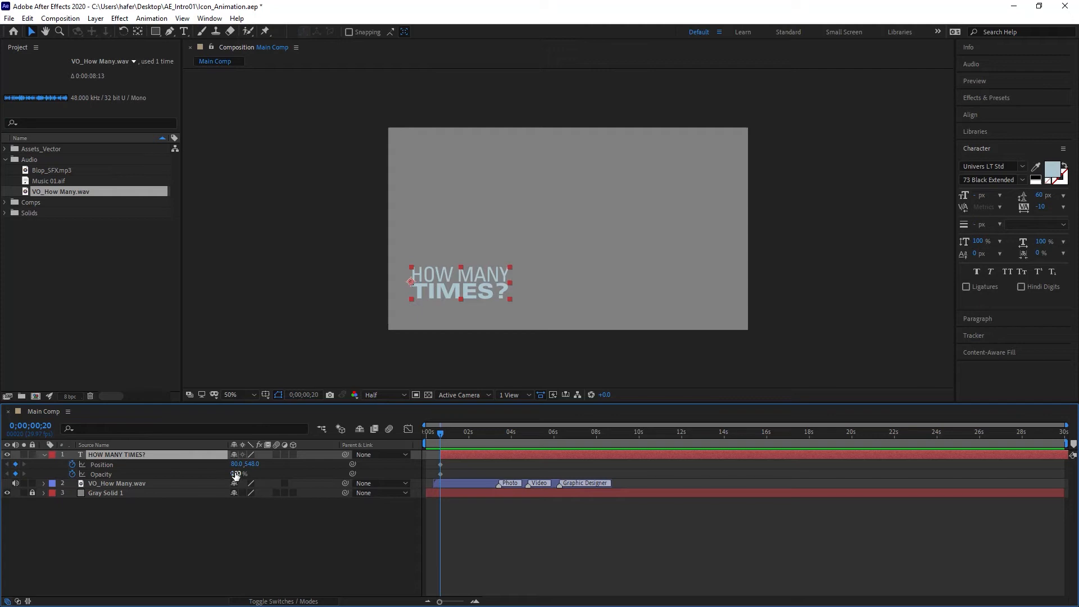
# Step: Fade the title in by keyframing its Opacity at 0% on 0;00;00;20 and 100% on 0;00;01;00
pyautogui.moveTo(236, 474); pyautogui.dragTo(149, 478)
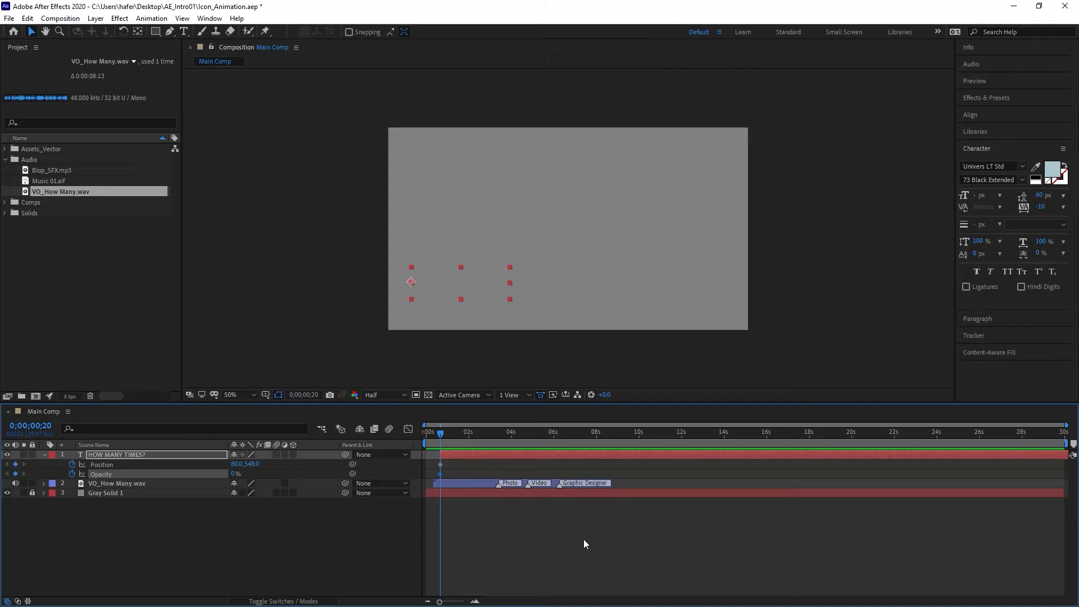
pyautogui.hotkey('shift', 'pagedown')
pyautogui.click(234, 474)
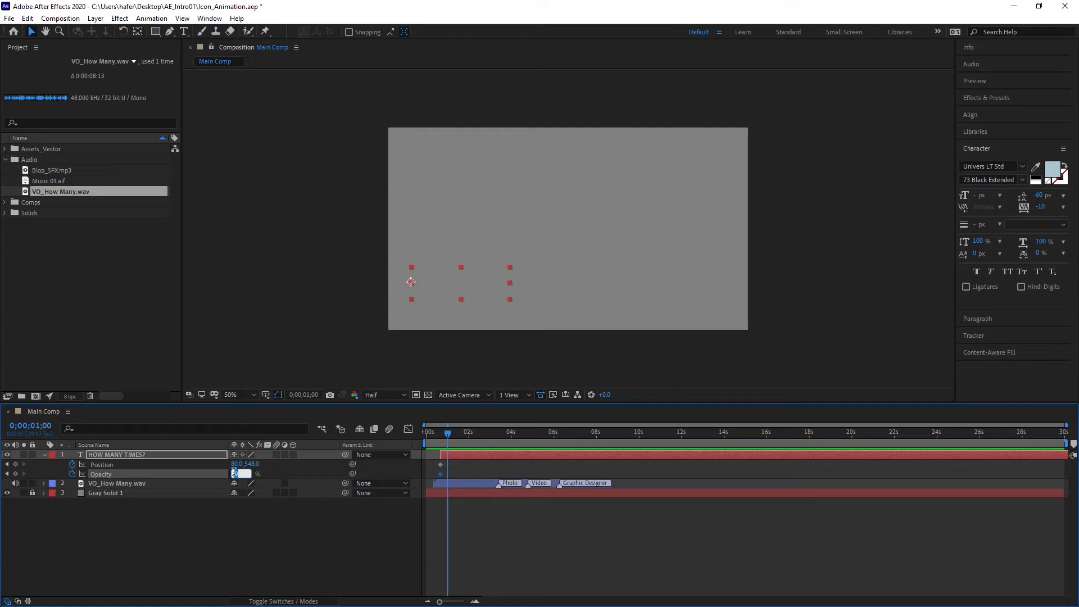
pyautogui.write('100')
pyautogui.press('Return')
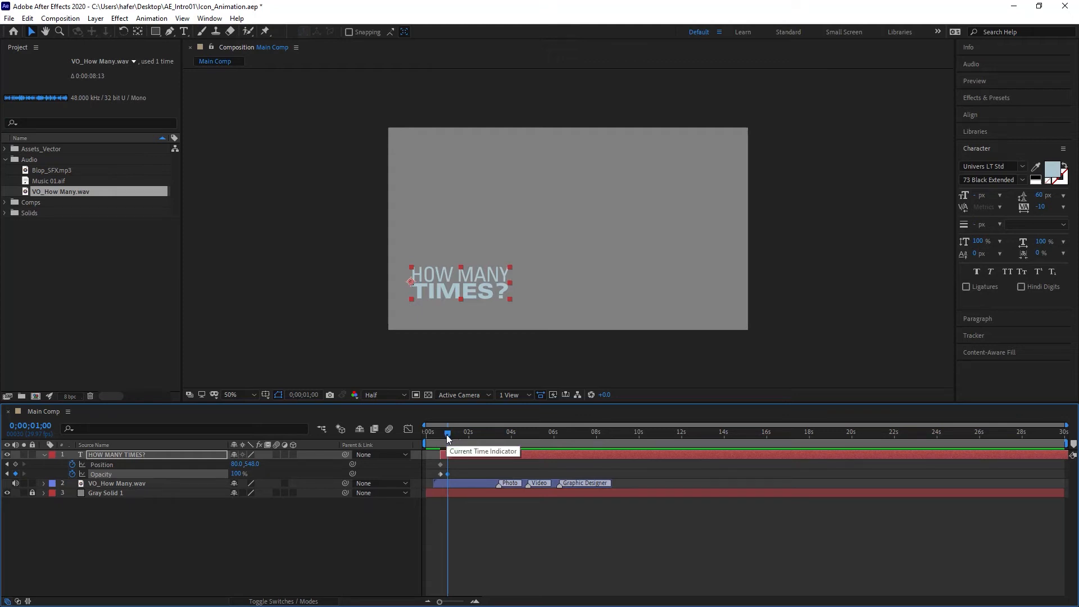
# Step: Preview the title's fade-in with the voice-over from the start, ending with the current time at 0;00;02;17
pyautogui.press('space')
pyautogui.moveTo(448, 433); pyautogui.dragTo(393, 439)
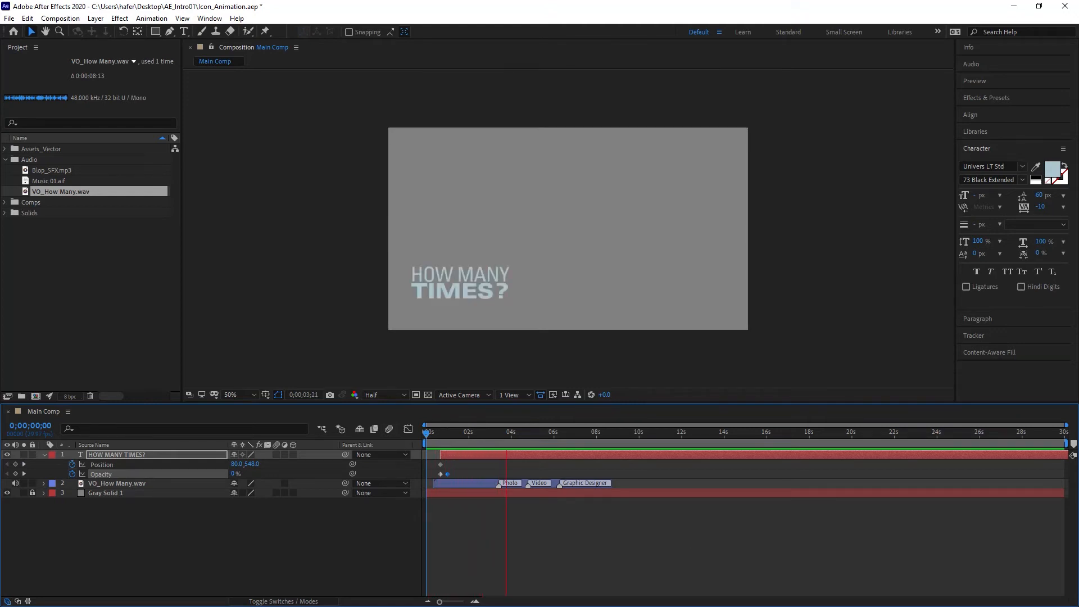
pyautogui.moveTo(449, 433)
pyautogui.mouseDown()
pyautogui.moveTo(477, 440)
pyautogui.moveTo(465, 438)
pyautogui.mouseUp()
pyautogui.press('space')
pyautogui.press('space')
pyautogui.moveTo(483, 437); pyautogui.dragTo(482, 434)
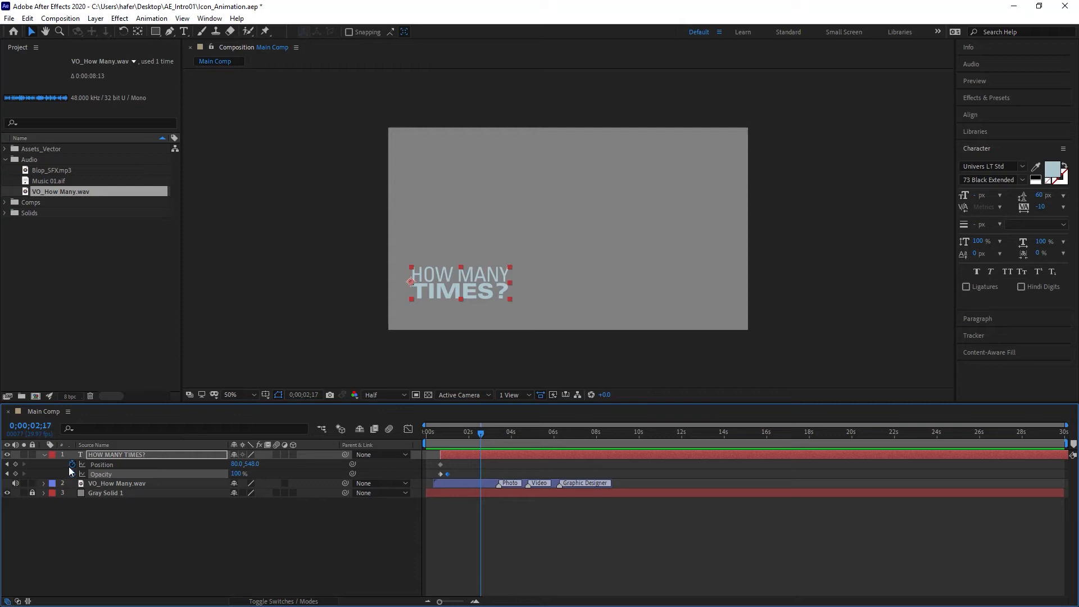
pyautogui.click(472, 285)
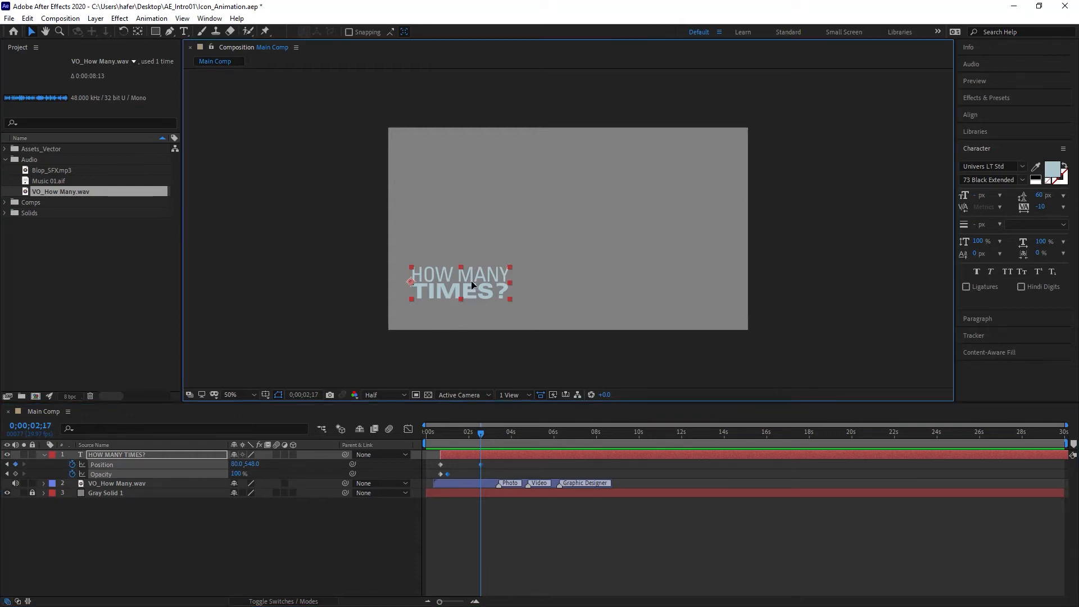
pyautogui.moveTo(472, 284); pyautogui.dragTo(471, 369)
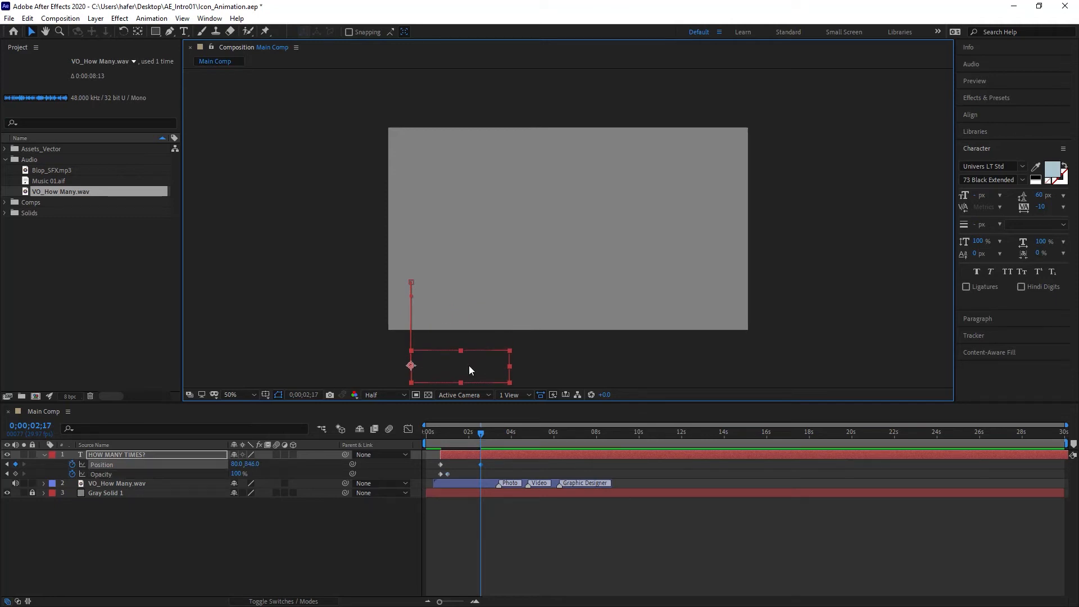
pyautogui.hotkey('ctrl', 'z')
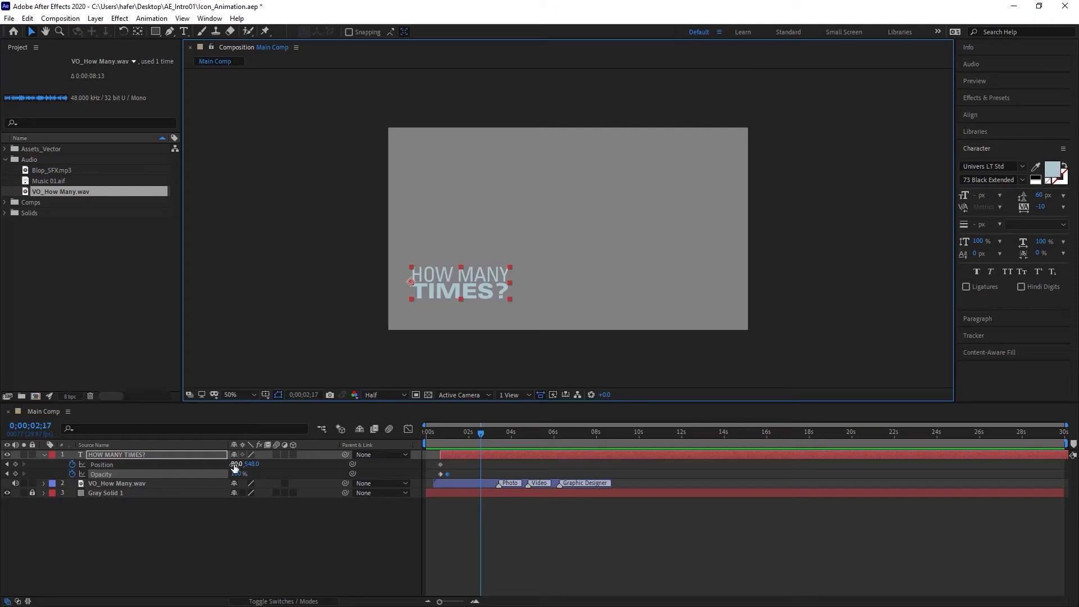
# Step: Set the title's Position to 80, 819 at 0;00;02;17 so it drops below the frame, and preview the move from the start
pyautogui.moveTo(257, 466); pyautogui.dragTo(398, 473)
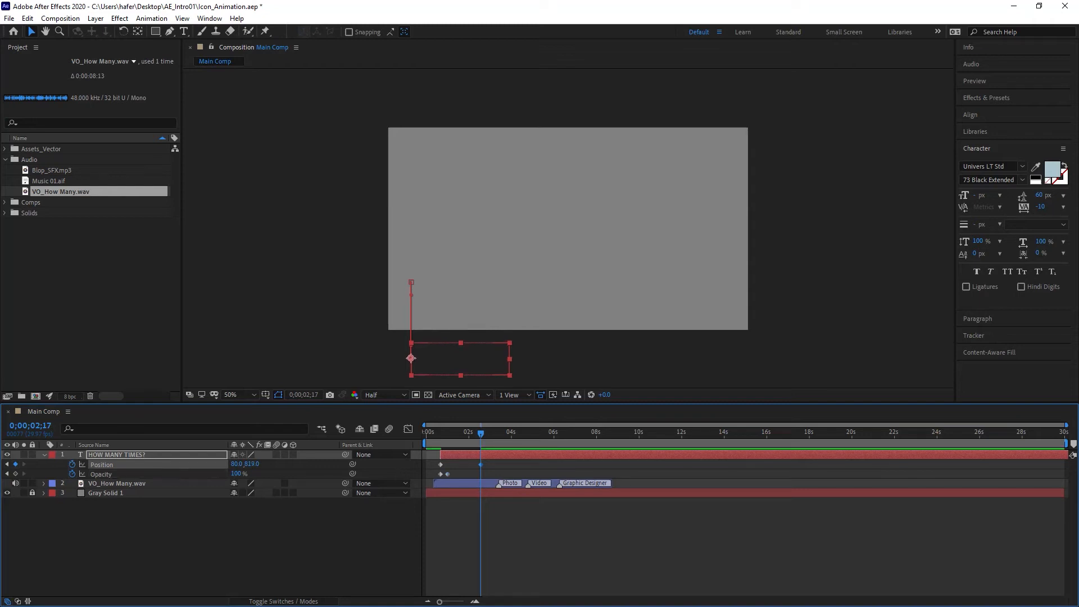
pyautogui.moveTo(479, 436); pyautogui.dragTo(428, 433)
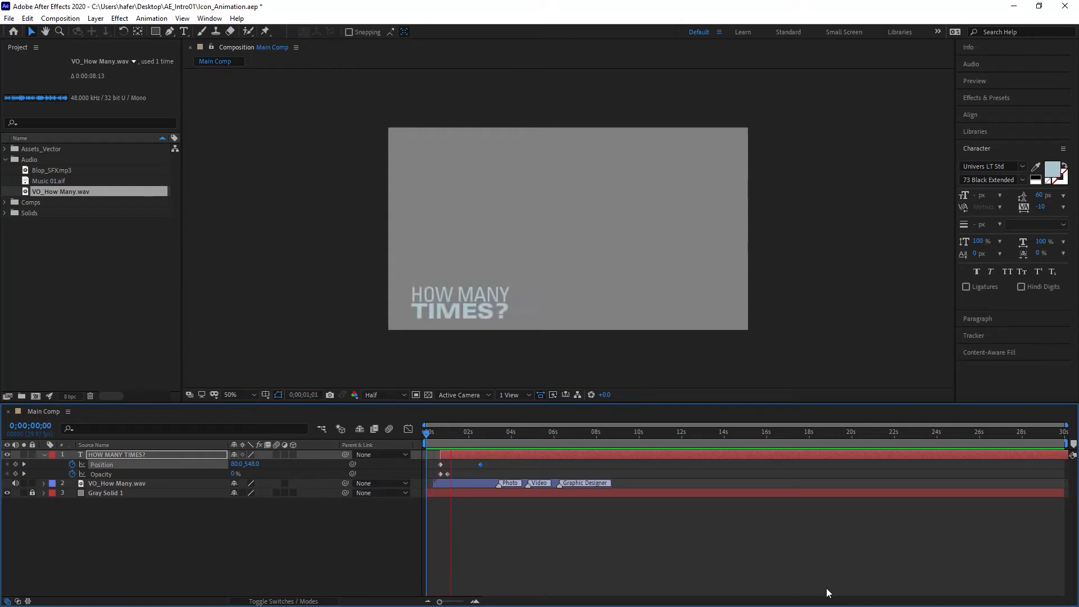
pyautogui.press('space')
# Step: Move the title's first Position keyframe from 0;00;00;20 to just after the end of the fade-in
pyautogui.moveTo(470, 438); pyautogui.dragTo(450, 465)
pyautogui.click(441, 464)
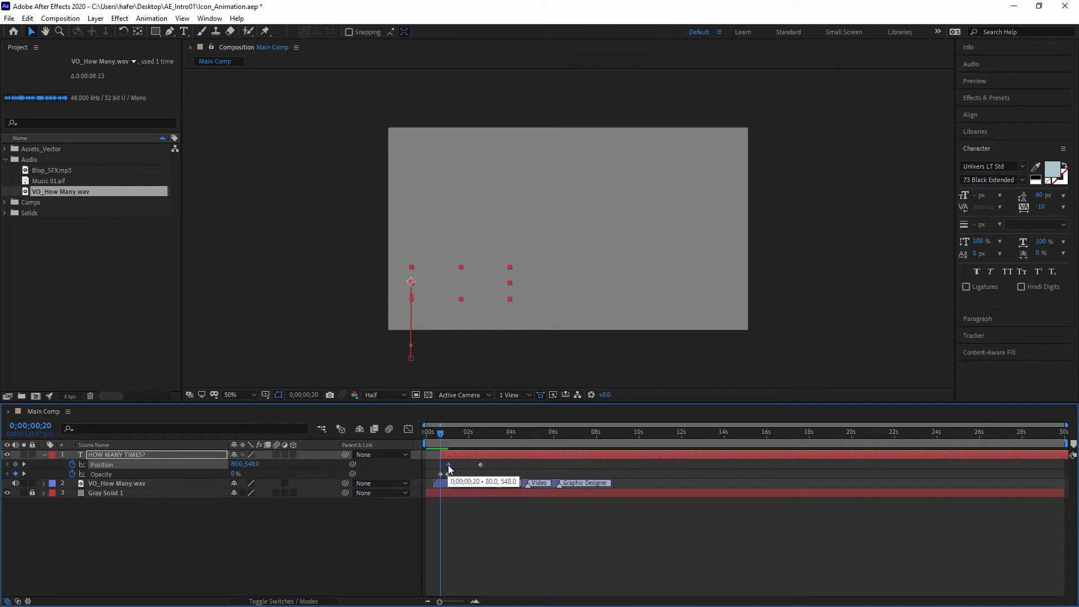
pyautogui.moveTo(450, 464); pyautogui.dragTo(450, 465)
pyautogui.press('space')
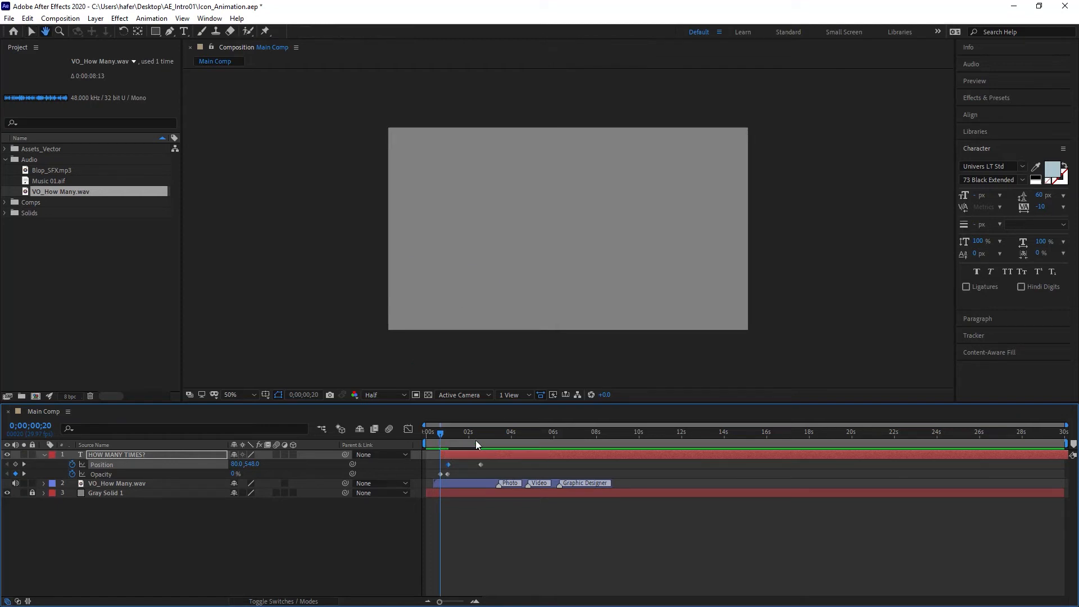
# Step: Add a Position keyframe of 80, 548 to the title at 0;00;01;03
pyautogui.moveTo(467, 436); pyautogui.dragTo(452, 436)
pyautogui.moveTo(440, 601); pyautogui.dragTo(458, 602)
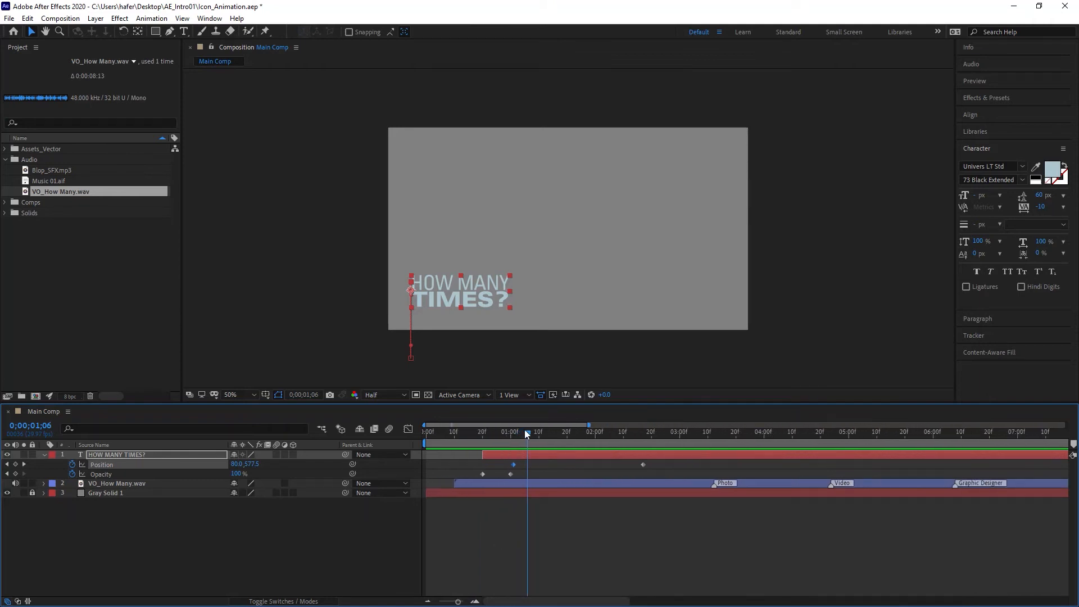
pyautogui.moveTo(526, 432); pyautogui.dragTo(517, 434)
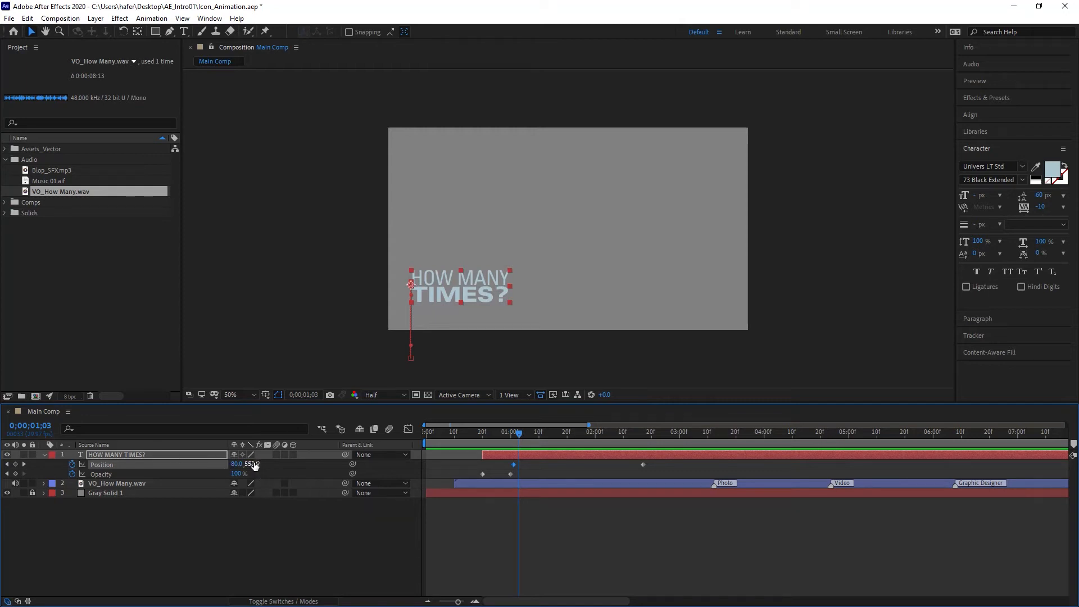
pyautogui.moveTo(253, 464); pyautogui.dragTo(249, 465)
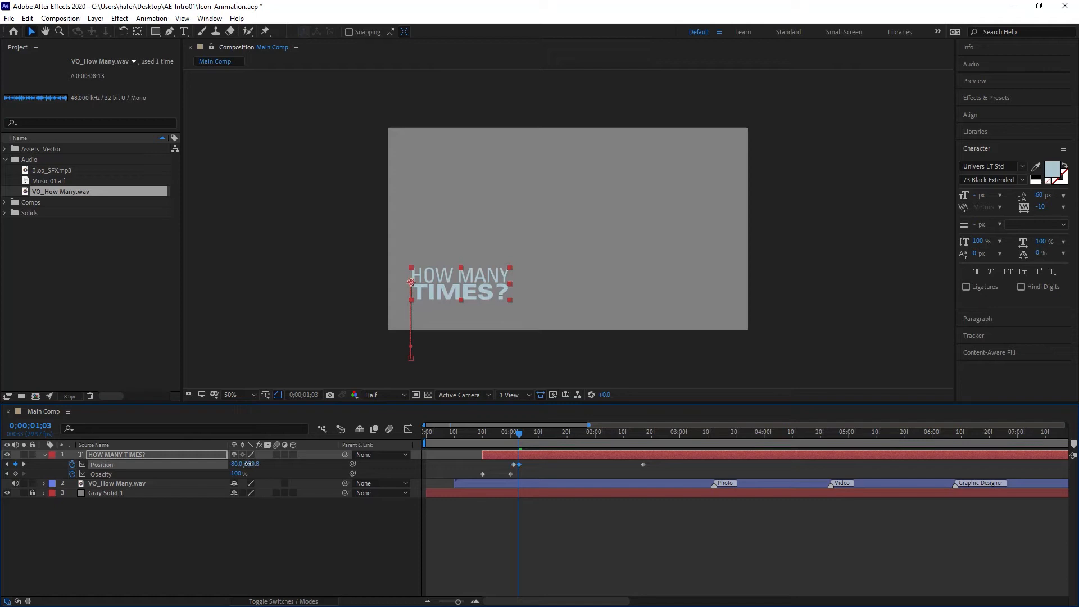
pyautogui.moveTo(248, 463); pyautogui.dragTo(248, 464)
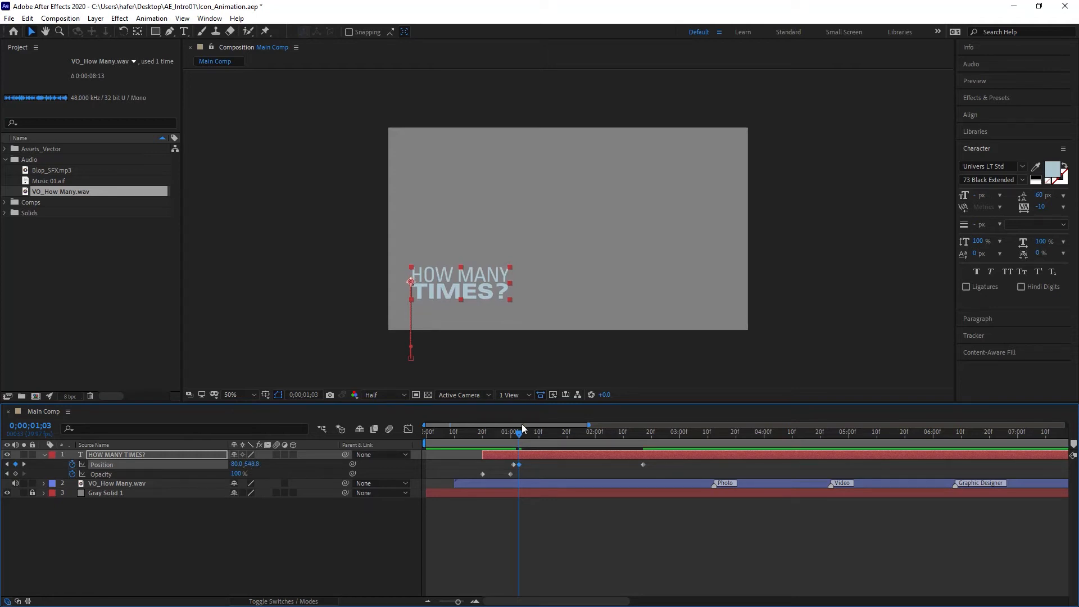
# Step: Preview the title animation from the start, and raise its Position to 80, 537.8 at the 0;00;01;03 keyframe
pyautogui.moveTo(518, 437); pyautogui.dragTo(405, 432)
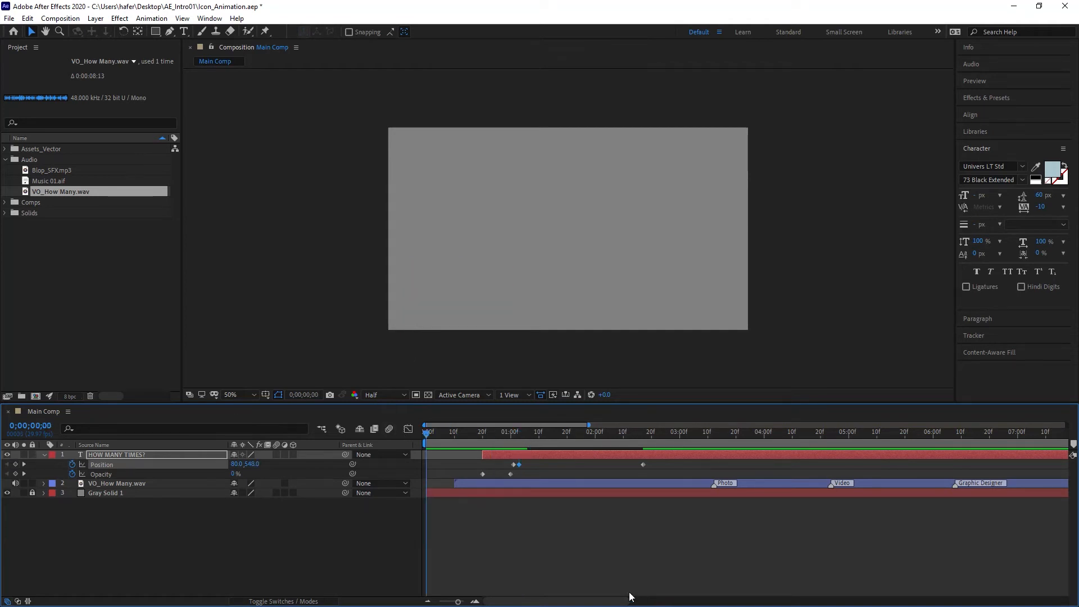
pyautogui.press('space')
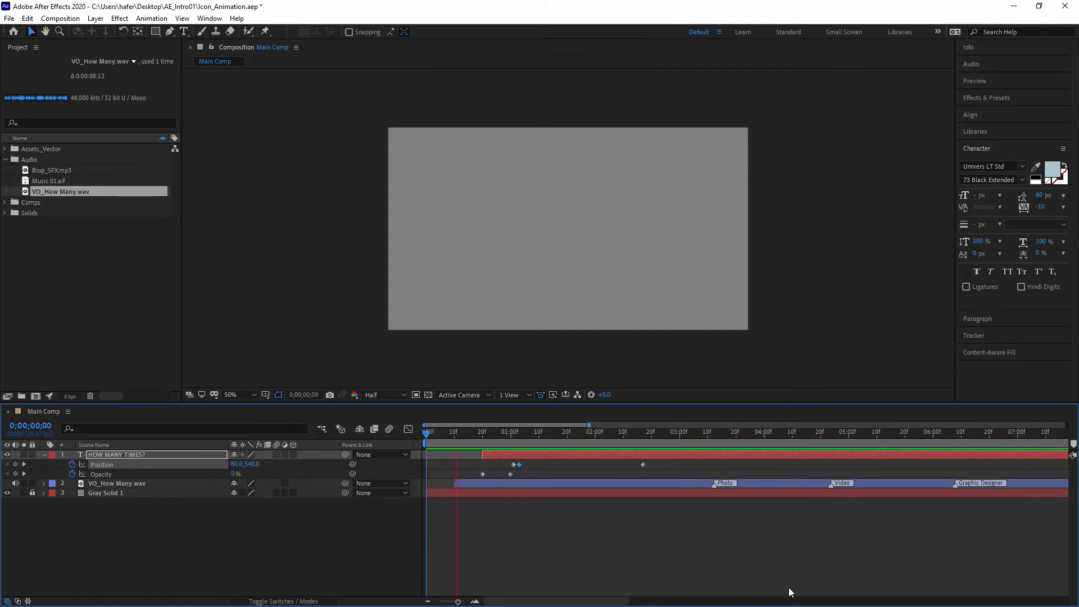
pyautogui.press('space')
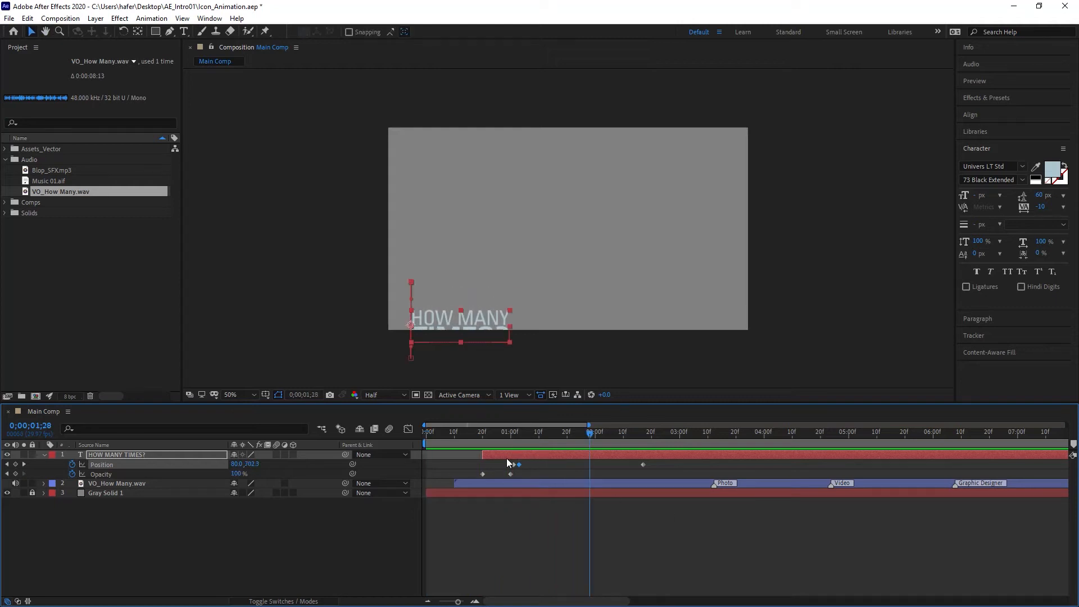
pyautogui.click(518, 464)
pyautogui.moveTo(532, 433)
pyautogui.mouseDown()
pyautogui.moveTo(509, 433)
pyautogui.moveTo(518, 430)
pyautogui.mouseUp()
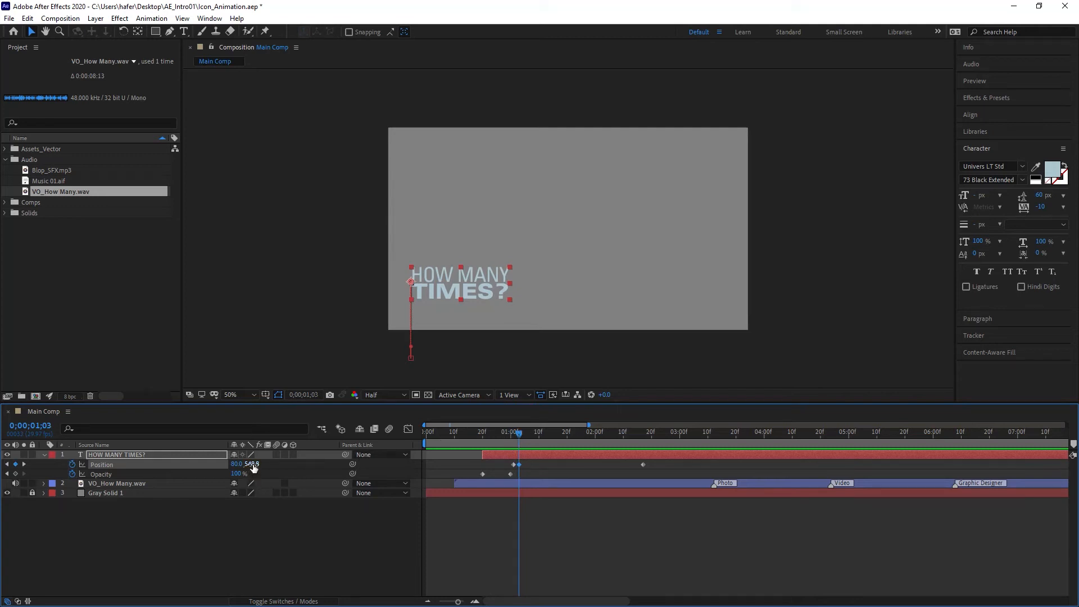
pyautogui.moveTo(251, 464); pyautogui.dragTo(249, 463)
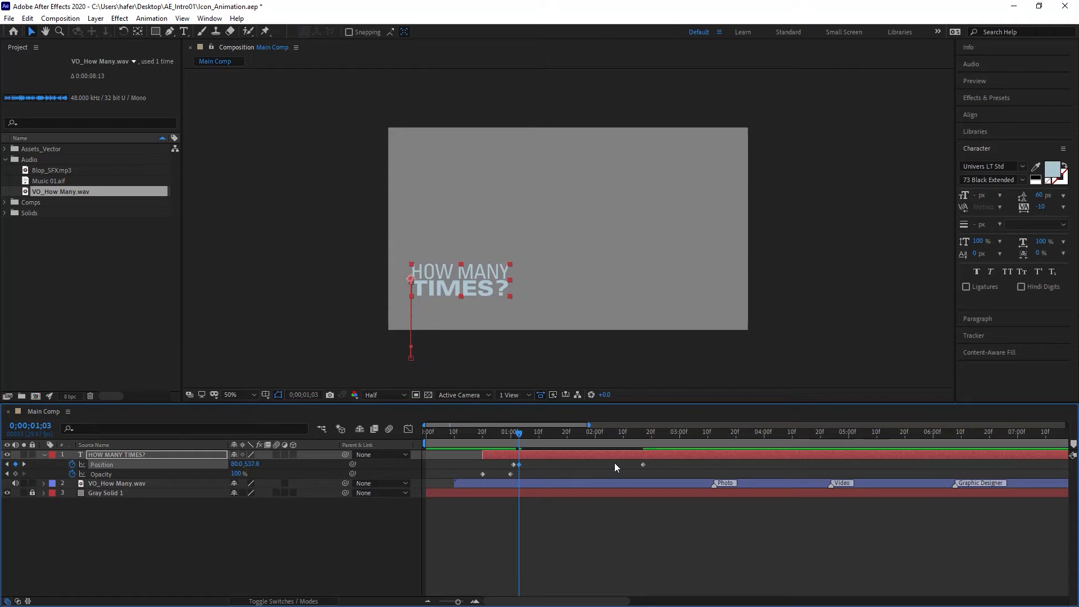
# Step: Preview the title's drop-out, and move its last Position keyframe at 0;00;02;17 about one second earlier
pyautogui.moveTo(522, 436); pyautogui.dragTo(499, 433)
pyautogui.click(634, 531)
pyautogui.press('space')
pyautogui.click(652, 452)
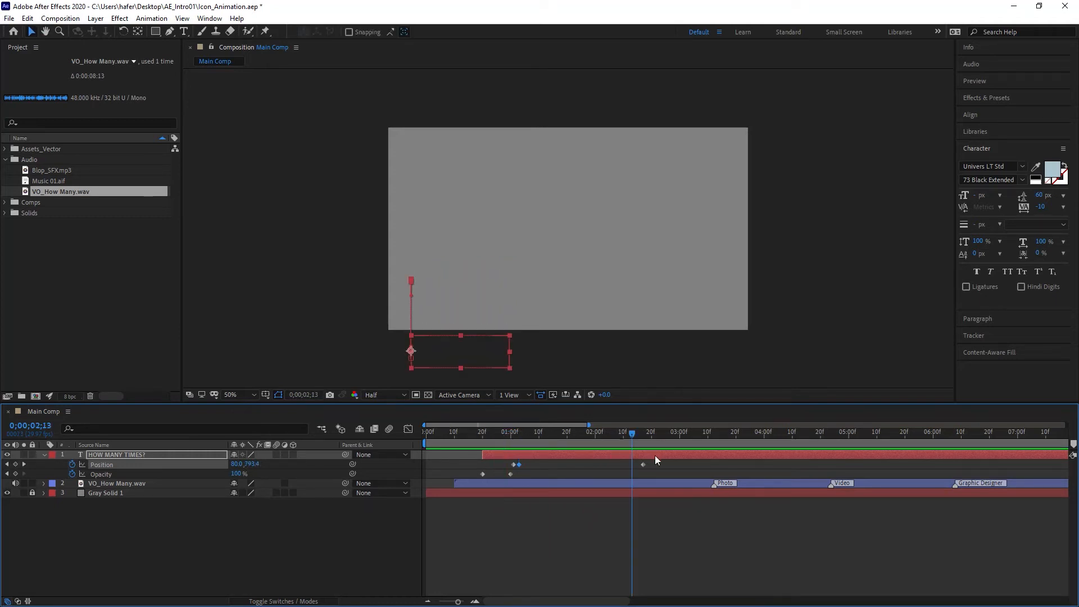
pyautogui.moveTo(642, 466)
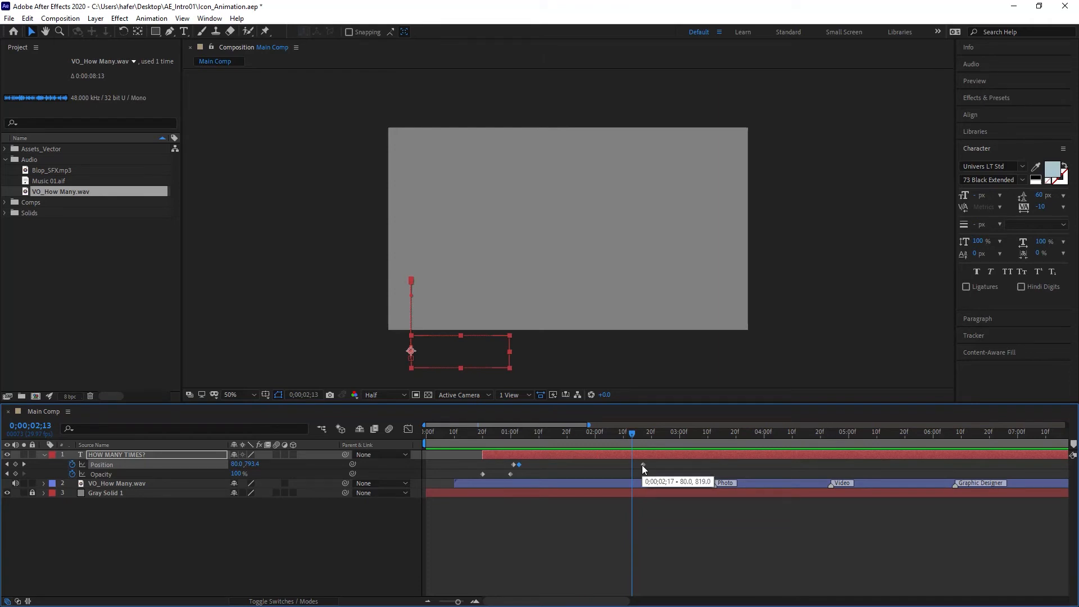
pyautogui.moveTo(644, 464); pyautogui.dragTo(563, 467)
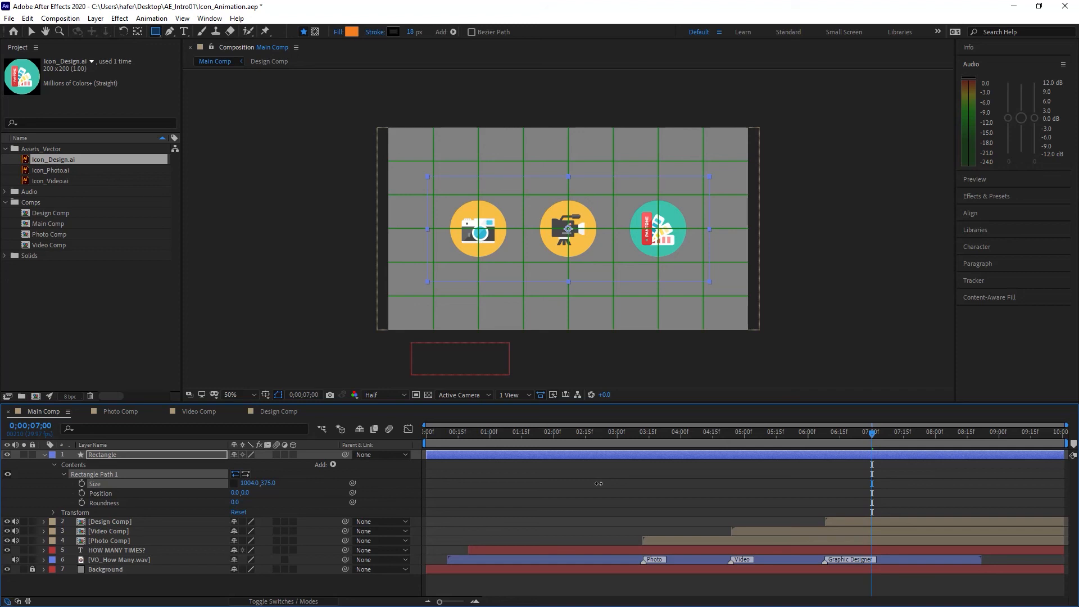
# Step: Set the Rectangle layer's path size to 1000 by 375 and its Roundness to 100
pyautogui.click(247, 483)
pyautogui.write('1')
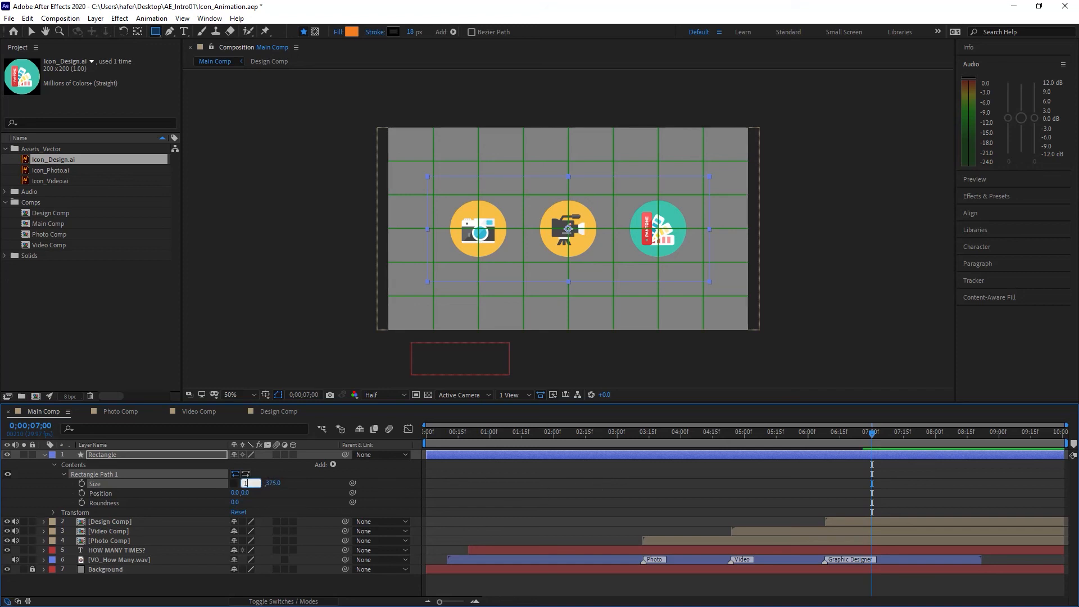
pyautogui.press('Return')
pyautogui.moveTo(234, 502); pyautogui.dragTo(308, 515)
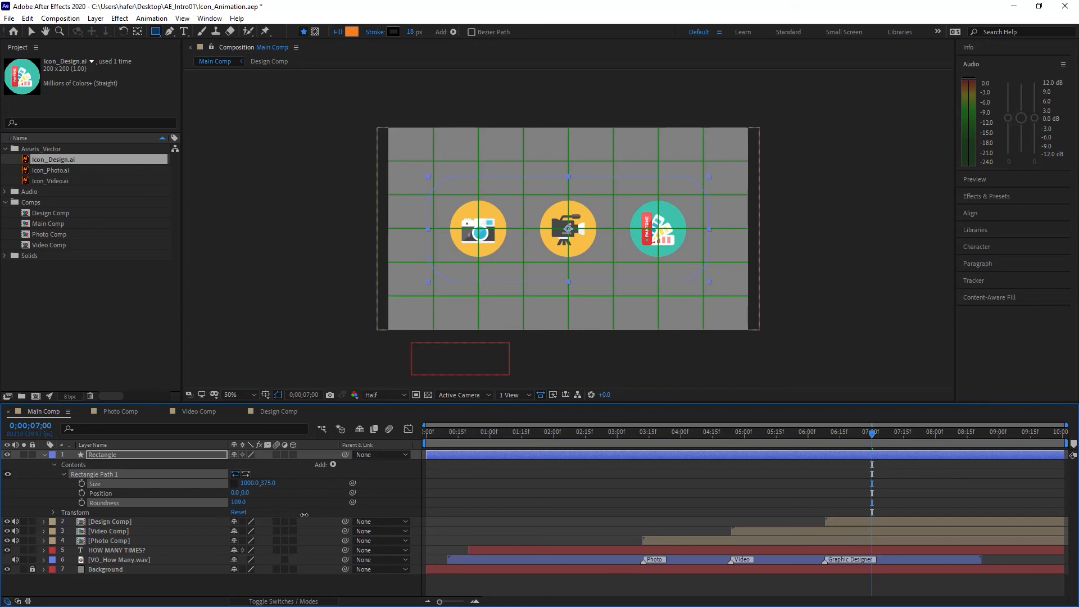
pyautogui.click(237, 503)
pyautogui.write('100')
pyautogui.press('Return')
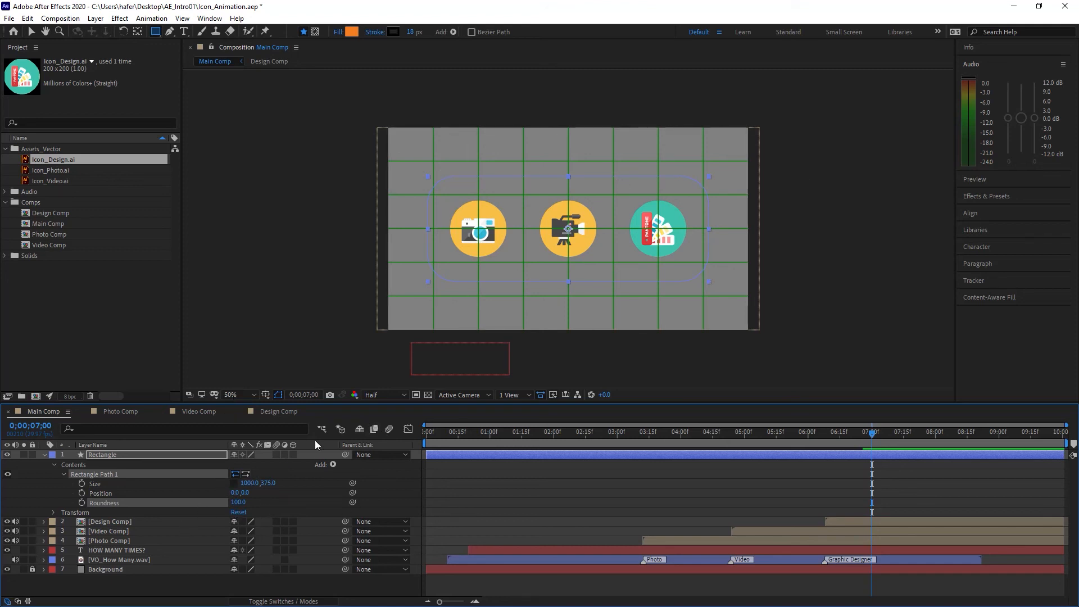
# Step: Add a Stroke and Trim Paths to the contents of the Rectangle shape layer
pyautogui.click(332, 464)
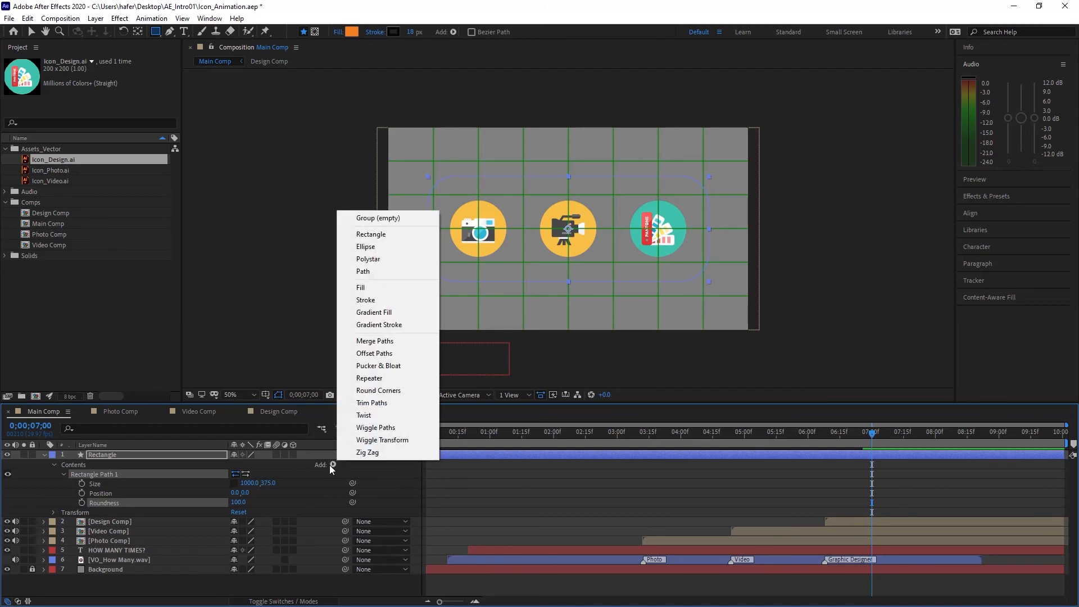
pyautogui.click(393, 300)
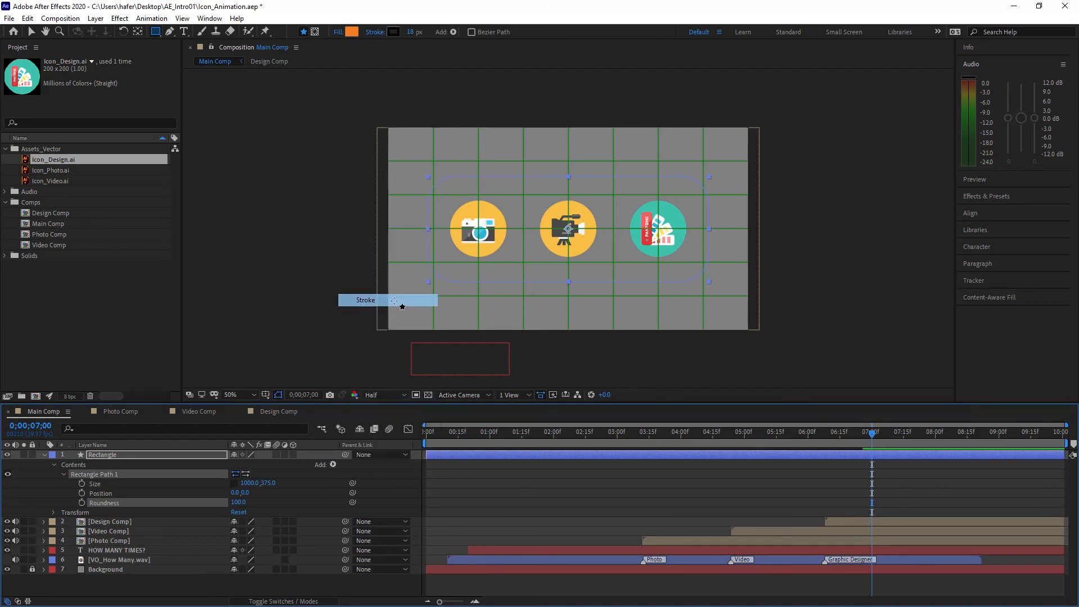
pyautogui.click(332, 463)
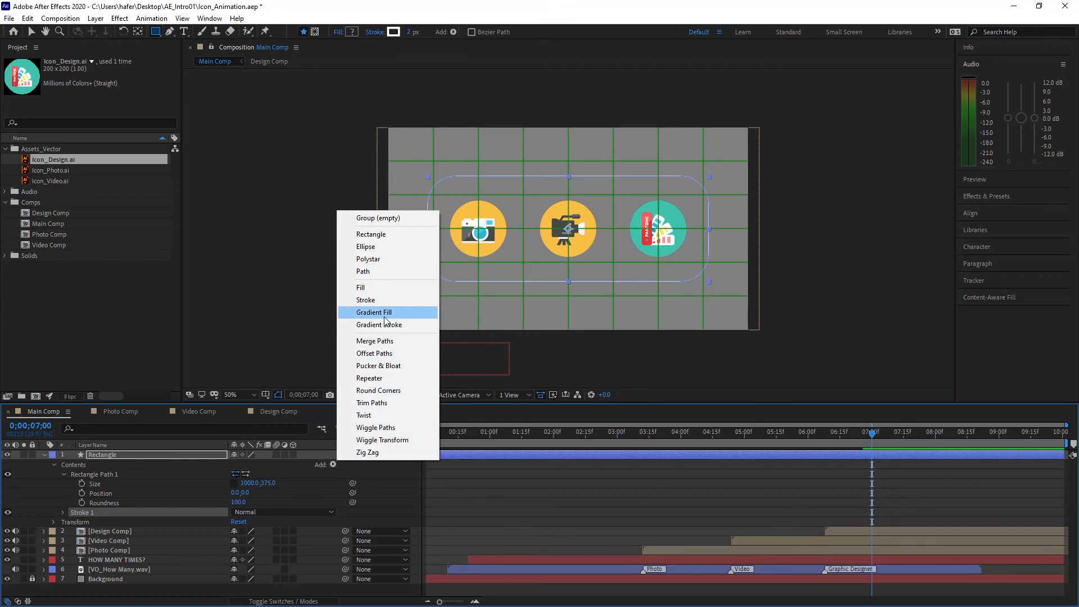
pyautogui.click(372, 403)
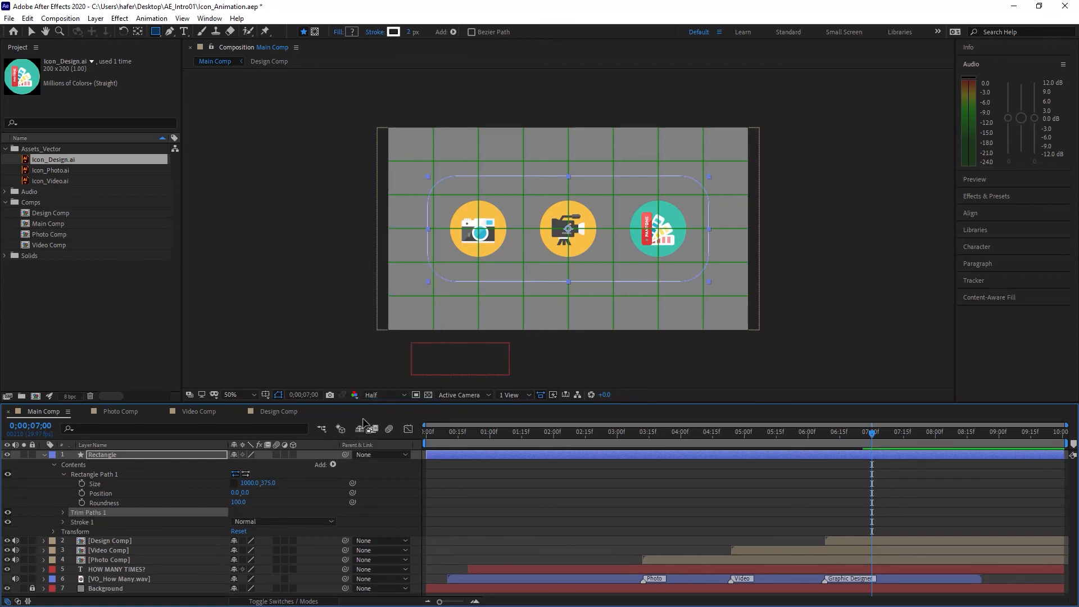
# Step: Set the color of Stroke 1 on the Rectangle layer to a neutral dark gray
pyautogui.click(80, 522)
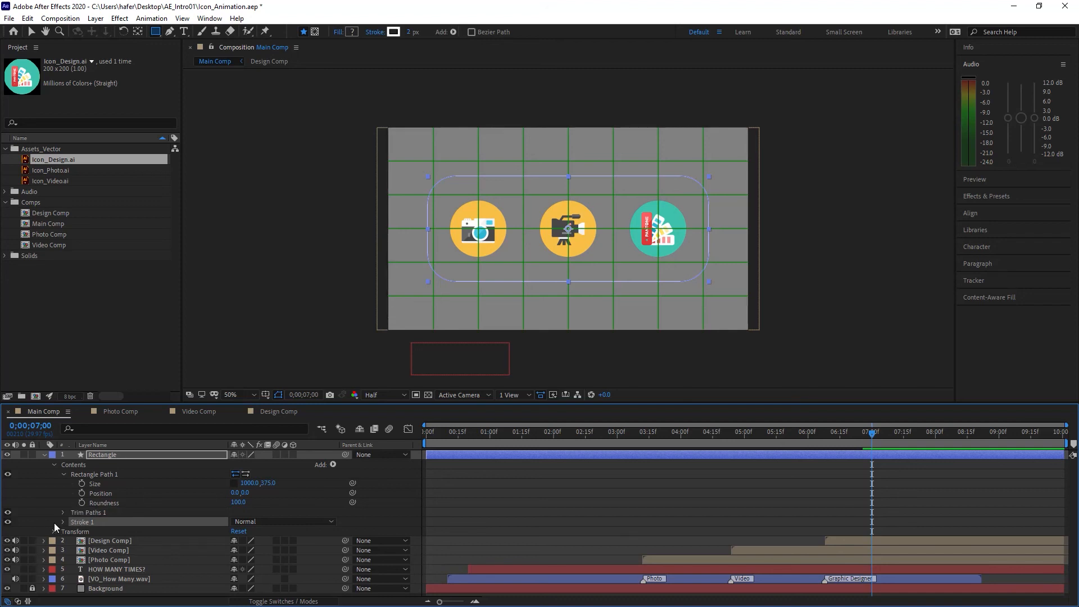
pyautogui.click(63, 522)
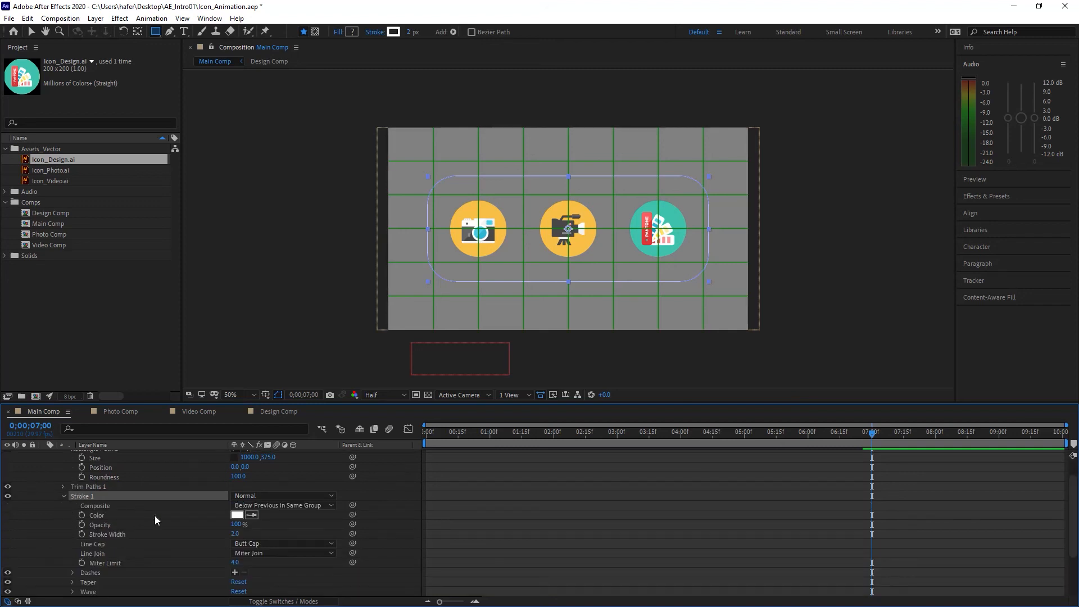
pyautogui.click(237, 516)
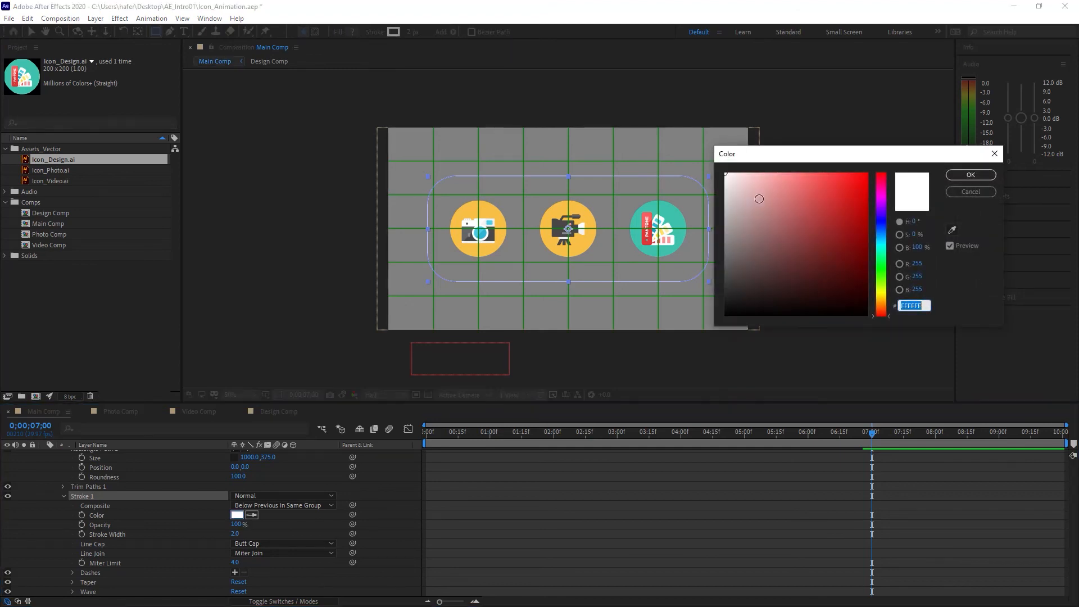
pyautogui.click(770, 234)
pyautogui.moveTo(758, 235)
pyautogui.mouseDown()
pyautogui.moveTo(678, 240)
pyautogui.moveTo(664, 219)
pyautogui.moveTo(643, 263)
pyautogui.mouseUp()
pyautogui.click(916, 247)
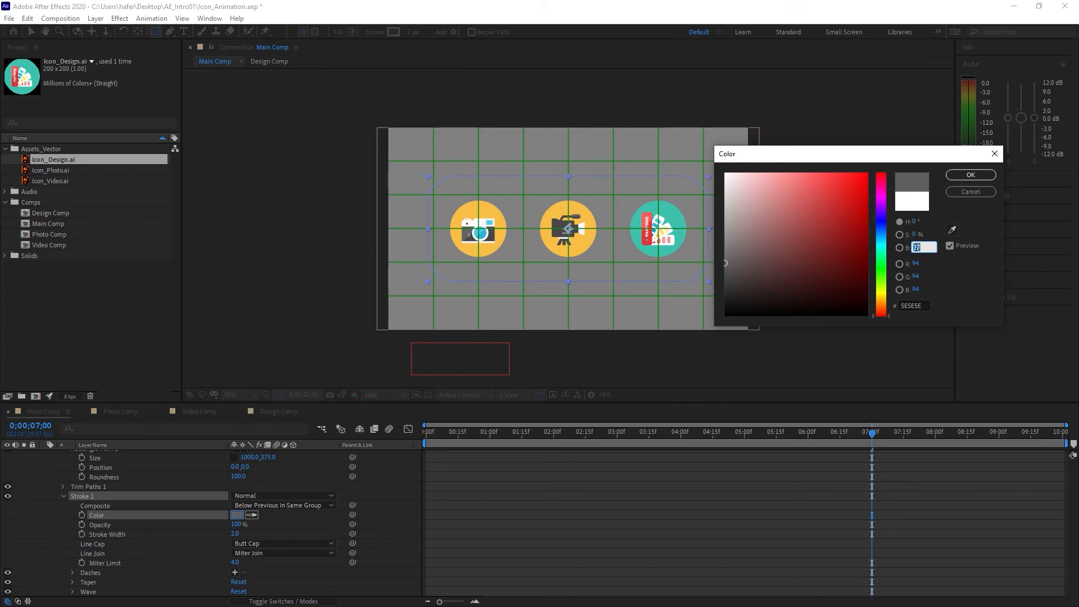
pyautogui.write('256')
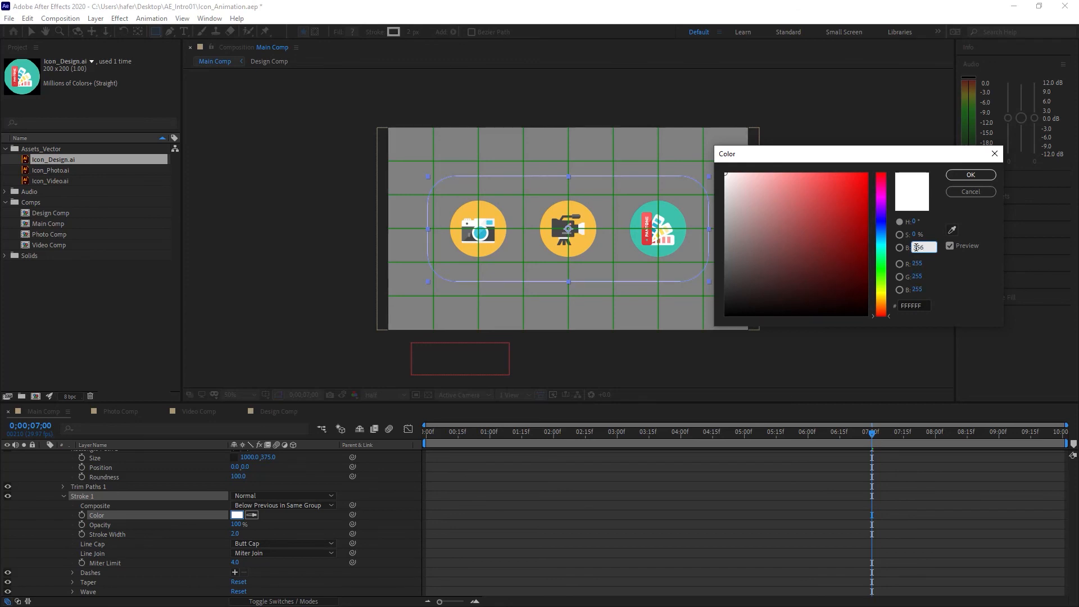
pyautogui.press('Tab')
pyautogui.press('Return')
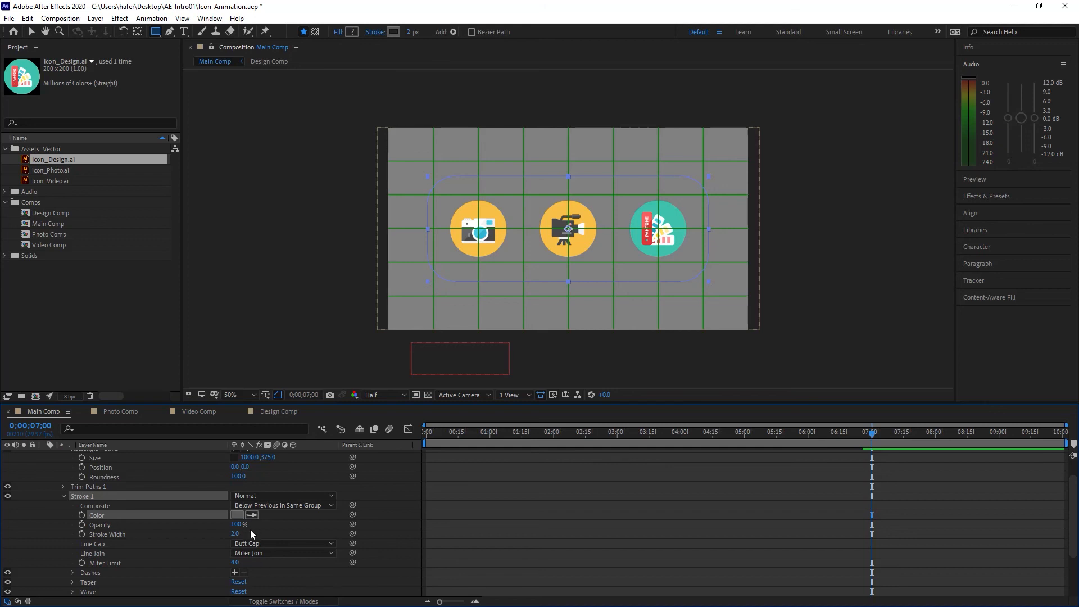
# Step: Set the rectangle's Stroke Width to 20 and its Line Cap to Round Cap
pyautogui.moveTo(235, 539); pyautogui.dragTo(245, 534)
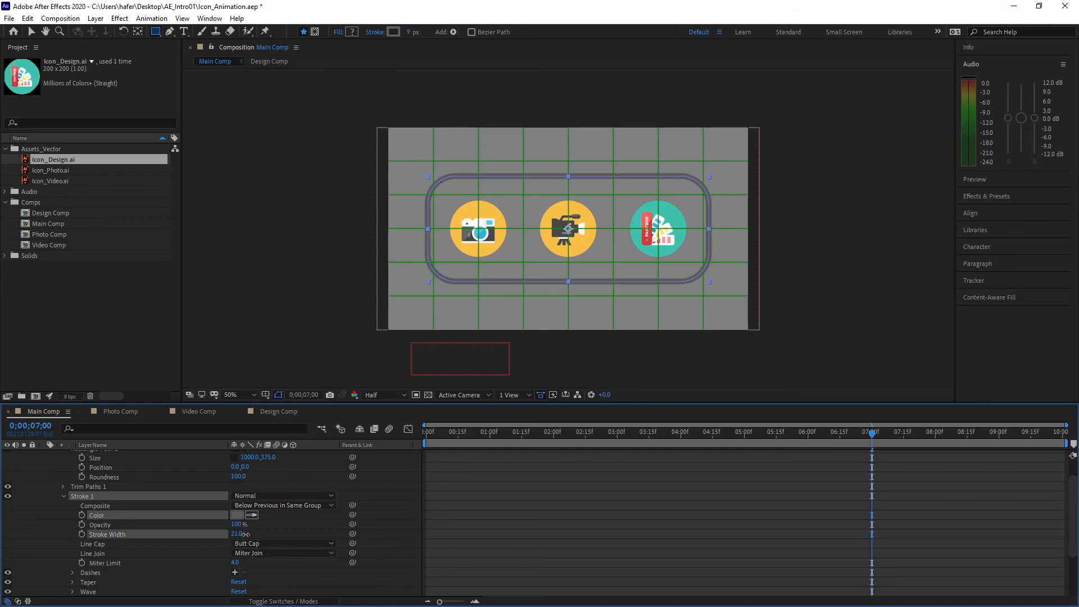
pyautogui.click(238, 534)
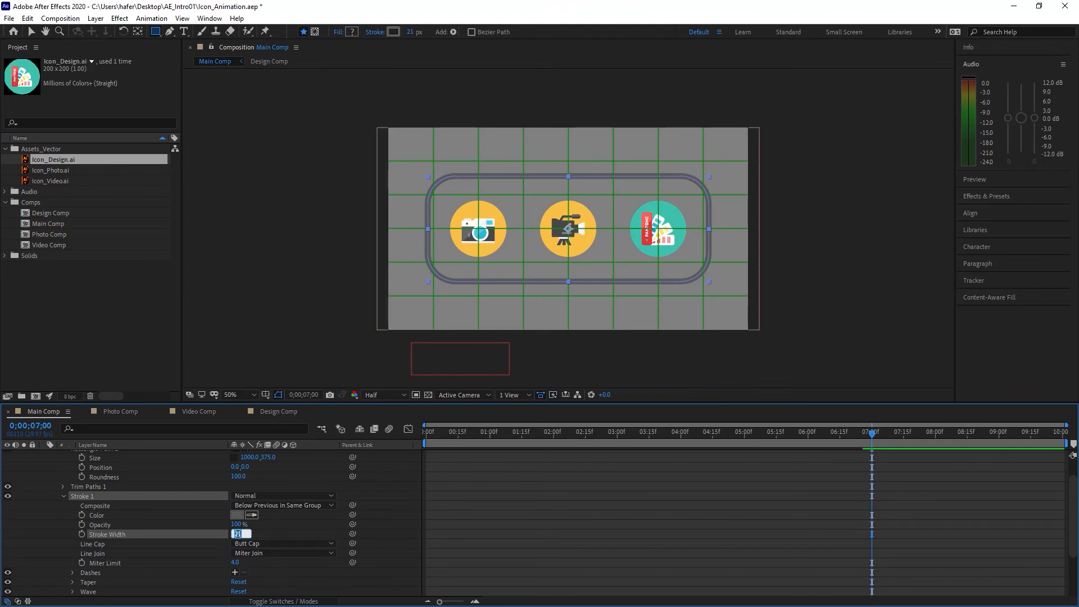
pyautogui.press('Return')
pyautogui.scroll(-1, 386, 501)
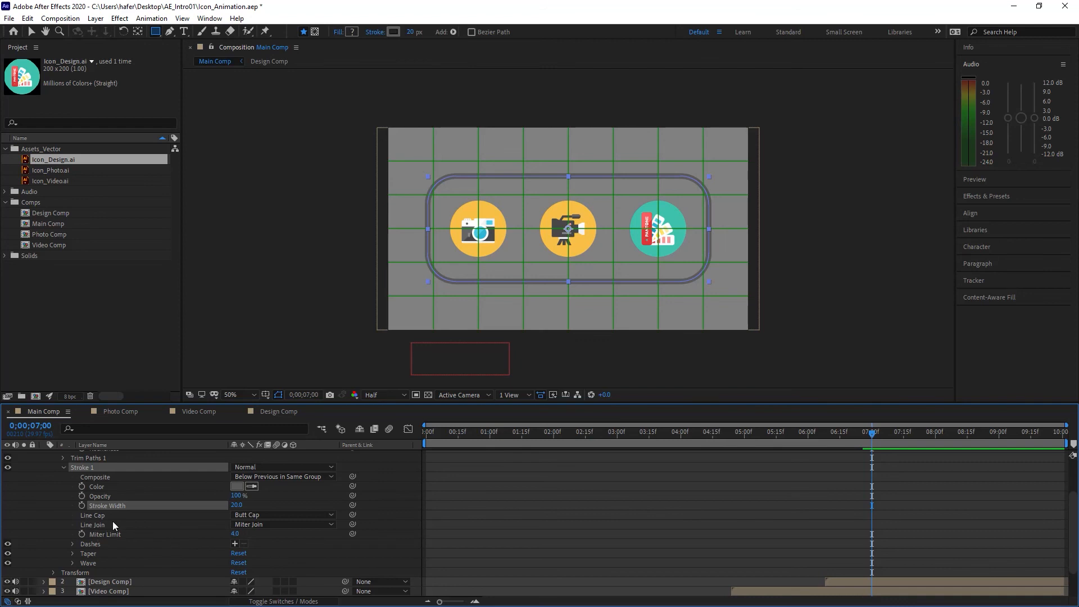
pyautogui.click(266, 516)
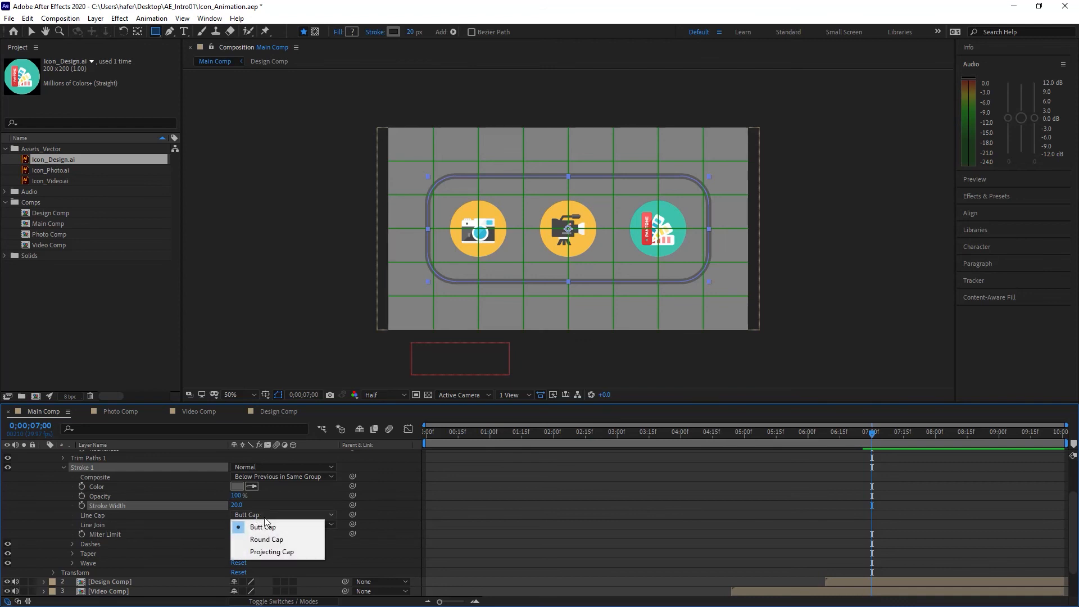
pyautogui.click(267, 542)
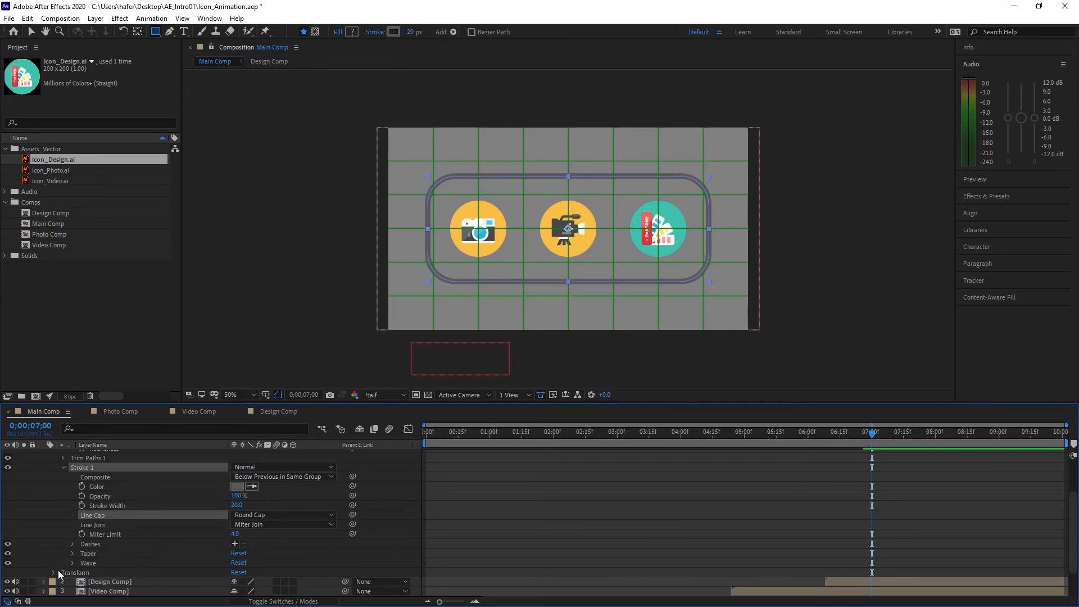
# Step: Reveal the Trim Paths 1 properties and preview the animation from 0;00;03;10
pyautogui.scroll(-1, 161, 544)
pyautogui.scroll(2, 161, 544)
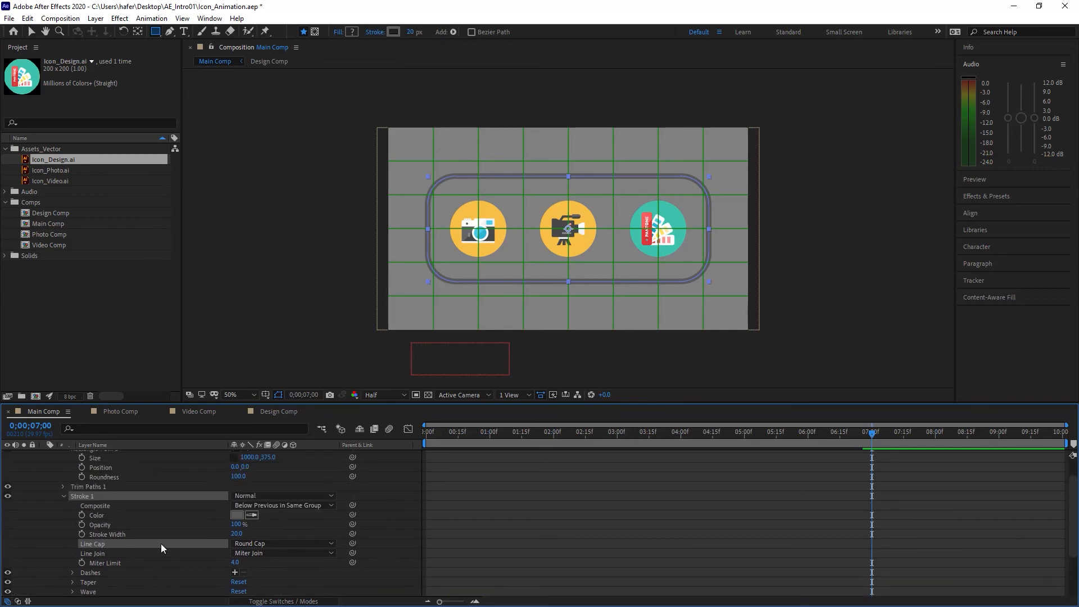
pyautogui.click(63, 486)
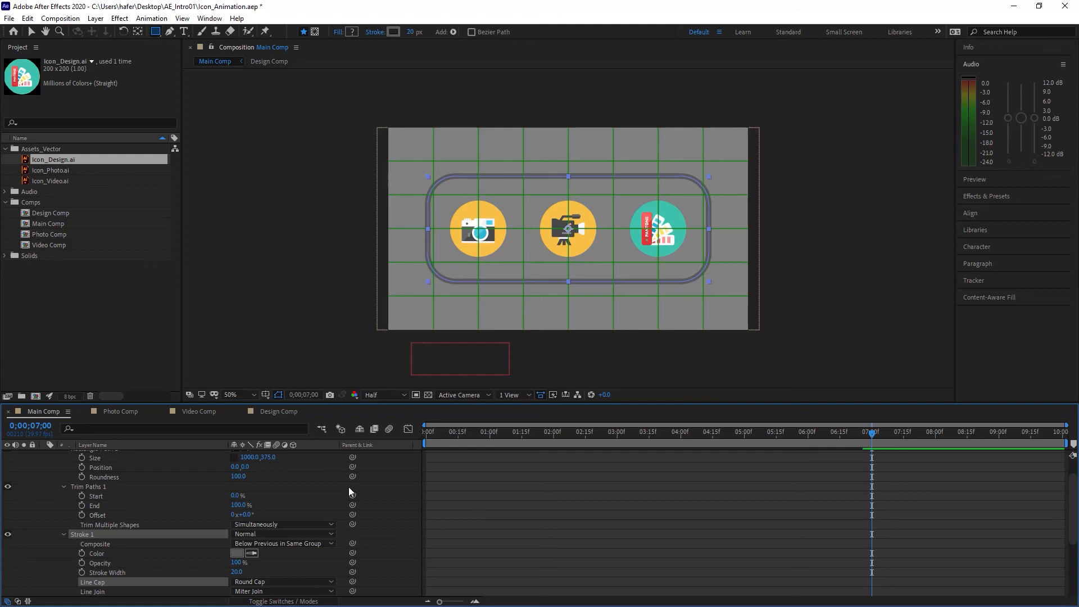
pyautogui.moveTo(810, 431); pyautogui.dragTo(638, 444)
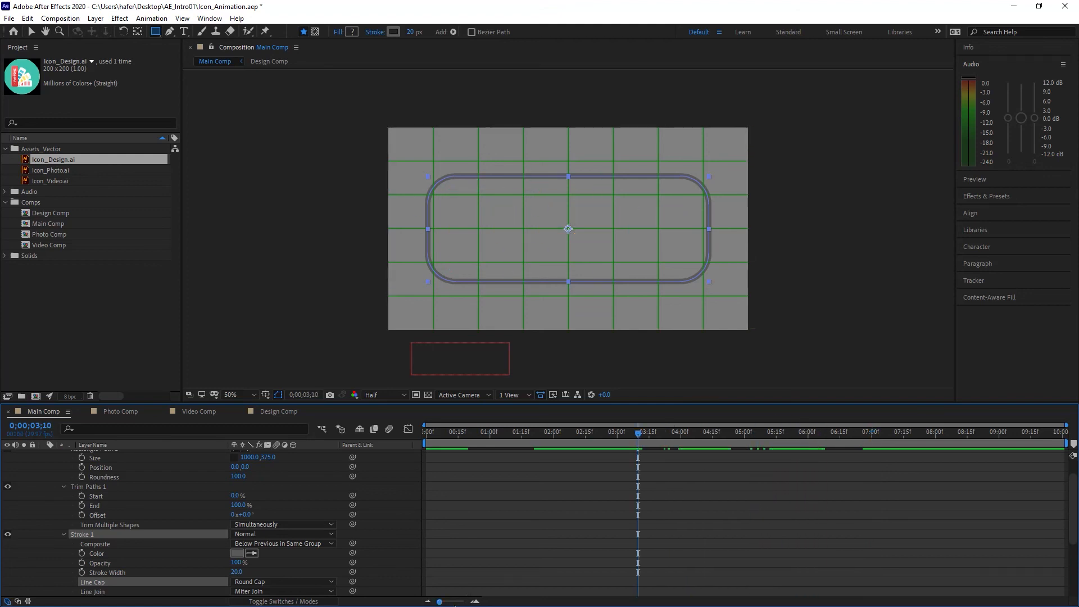
pyautogui.press('space')
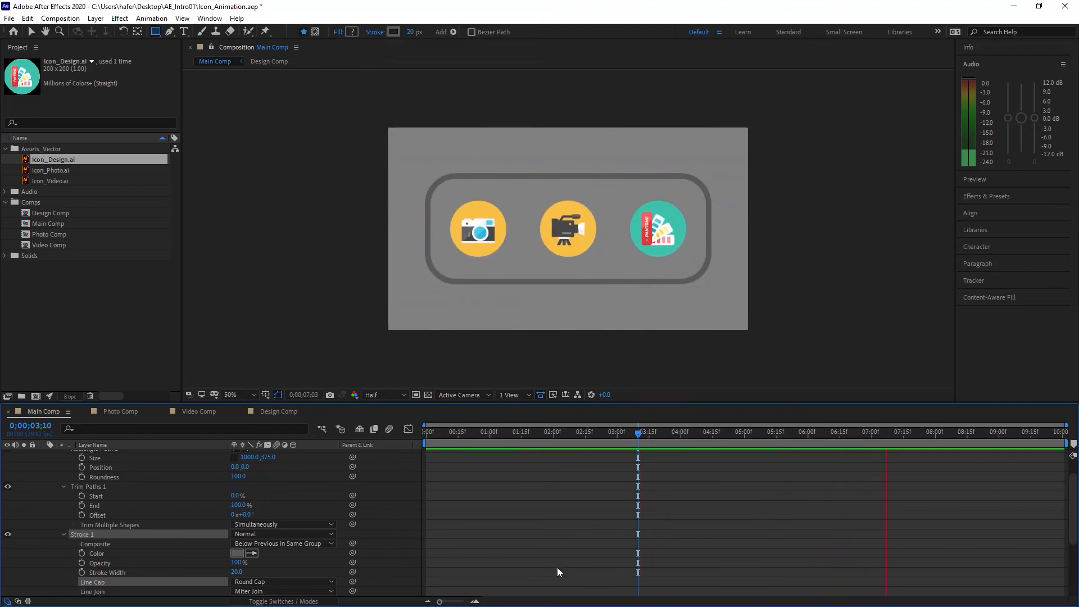
pyautogui.press('space')
# Step: Add Trim Paths Start and End keyframes at 0;00;07;14, with End set to 0%
pyautogui.moveTo(958, 432); pyautogui.dragTo(904, 436)
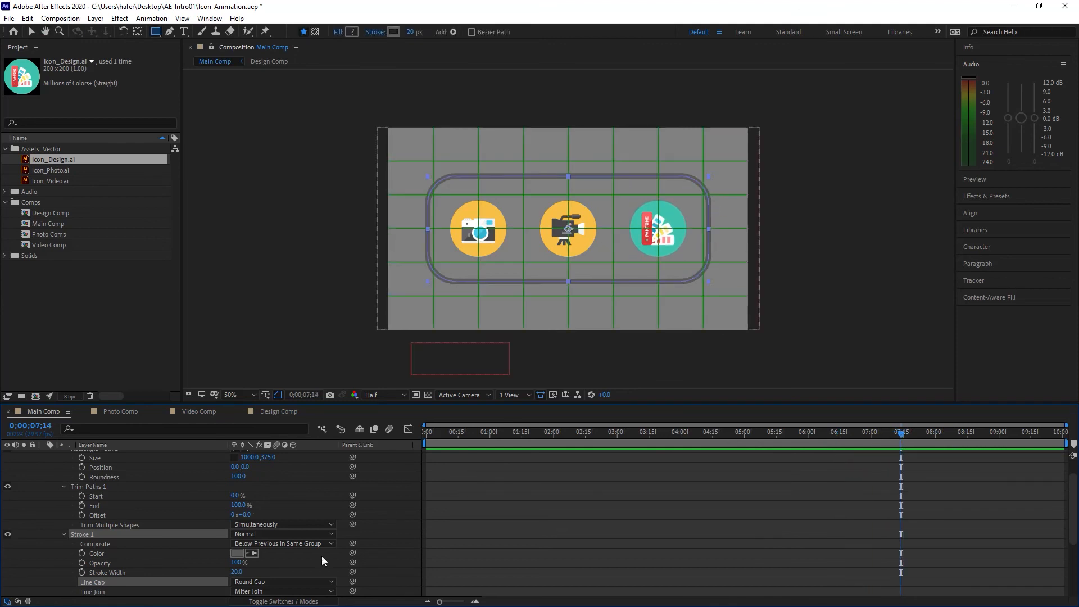
pyautogui.click(82, 496)
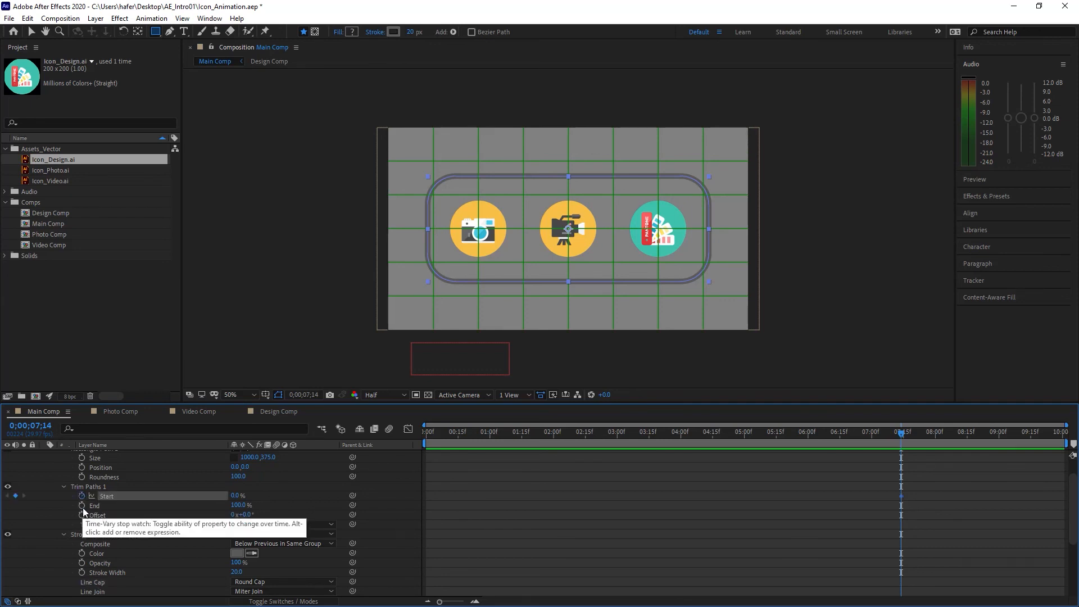
pyautogui.click(82, 506)
pyautogui.moveTo(247, 509); pyautogui.dragTo(135, 517)
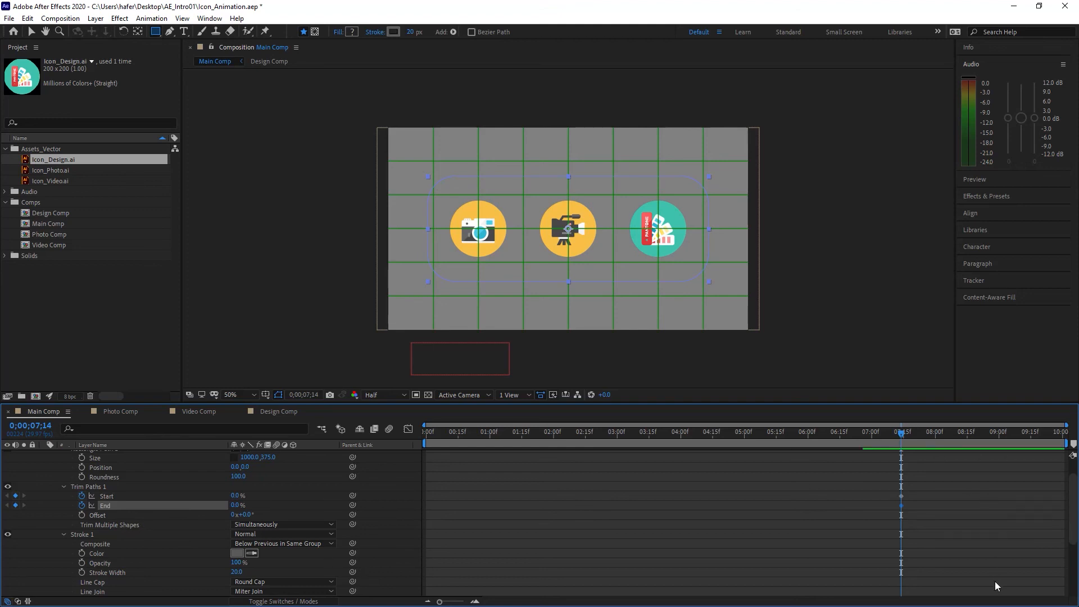
# Step: Preview the timing, and set the Trim Paths End to 100% at 0;00;09;00
pyautogui.press('space')
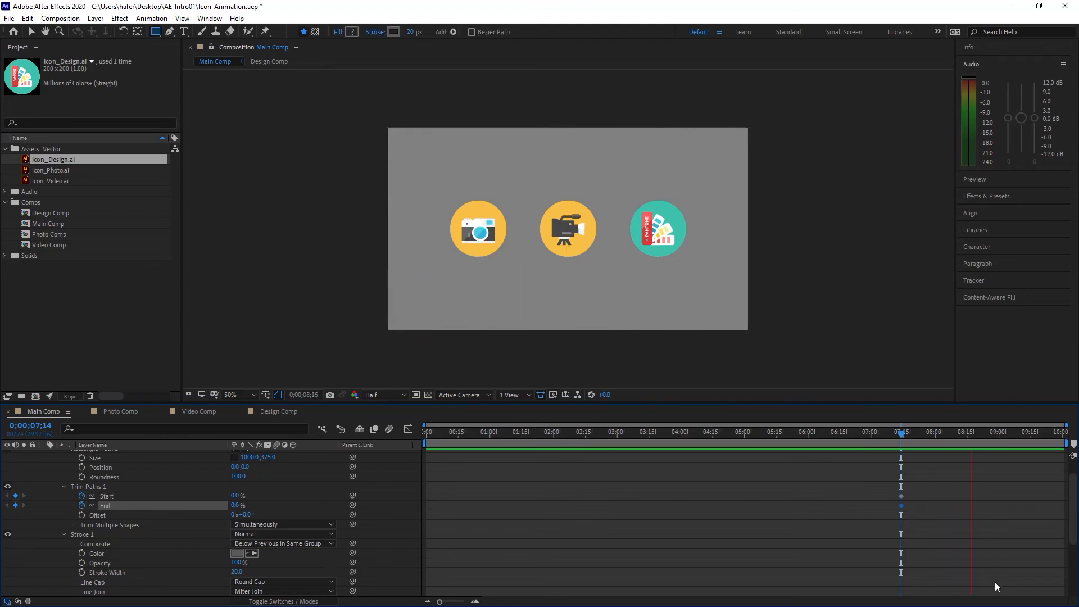
pyautogui.press('space')
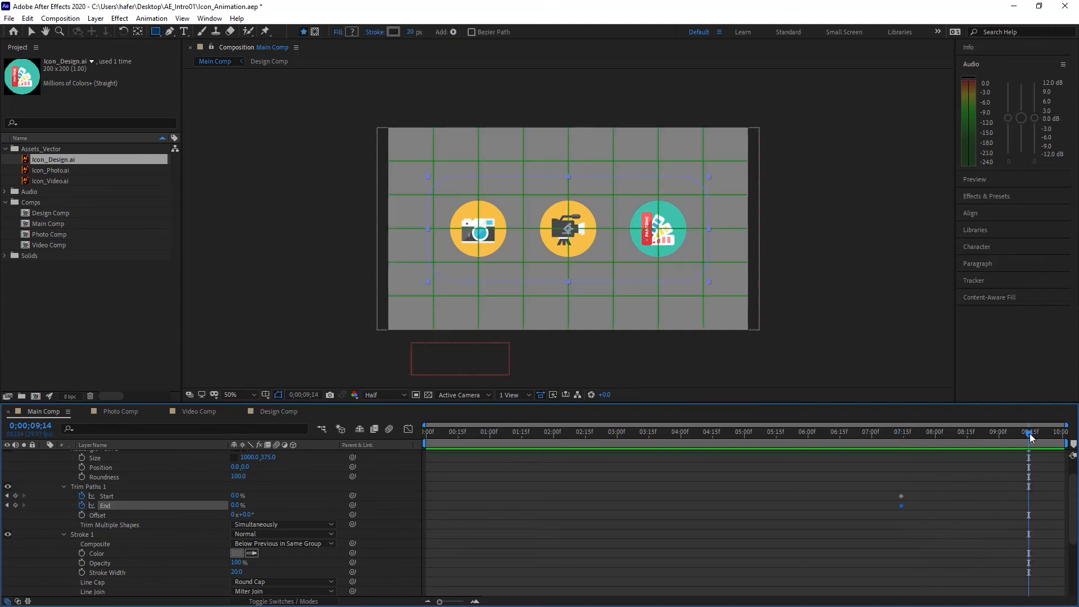
pyautogui.moveTo(1030, 433); pyautogui.dragTo(999, 435)
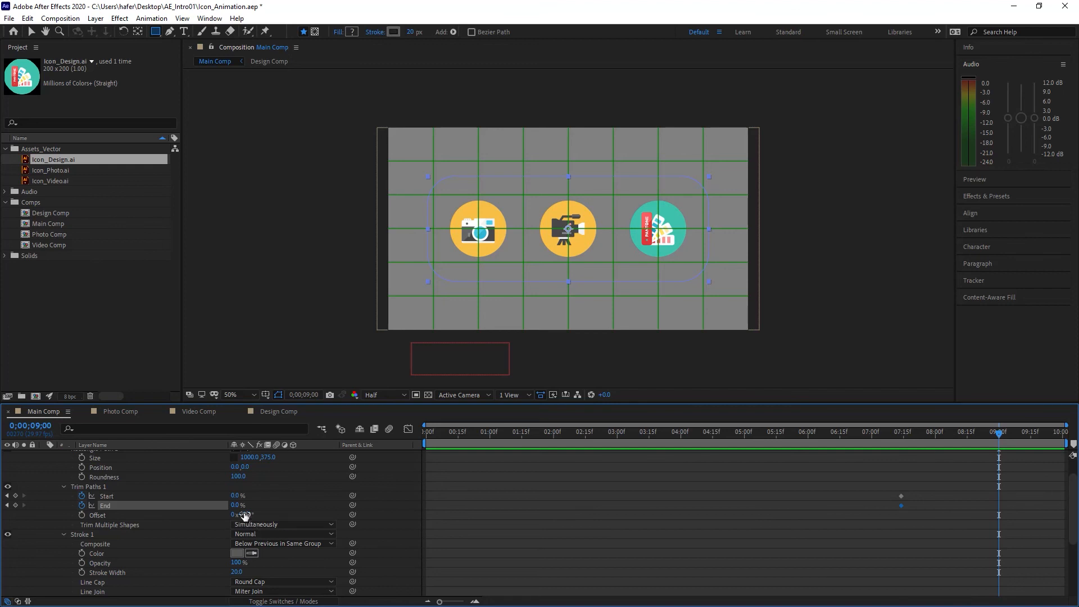
pyautogui.moveTo(236, 509); pyautogui.dragTo(360, 506)
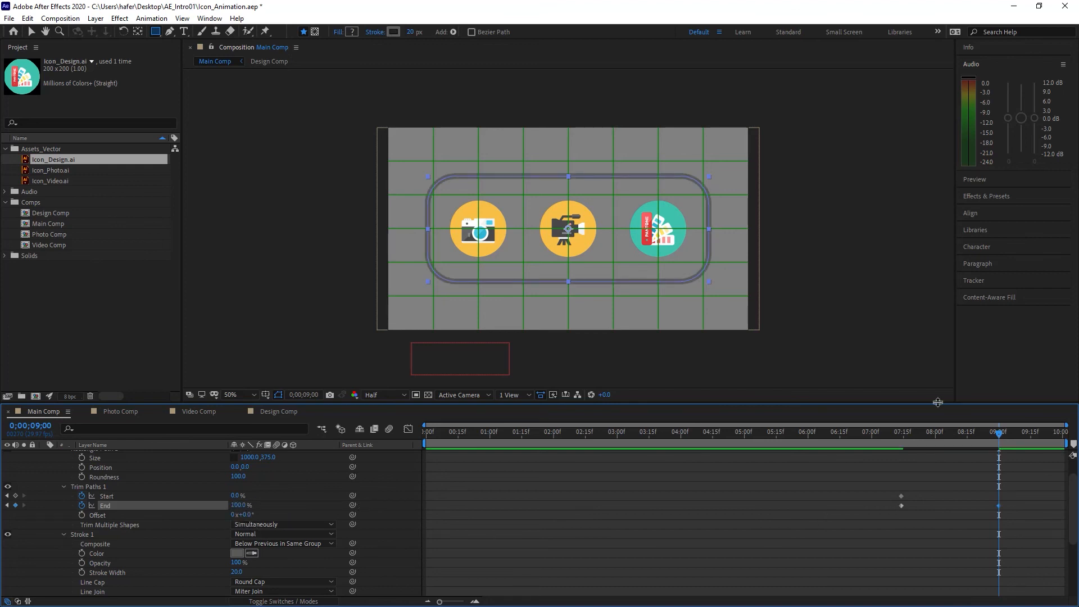
# Step: Preview the stroke's draw-on from 0;00;06;00, and move all Trim Paths keyframes about 22 frames earlier
pyautogui.moveTo(998, 433); pyautogui.dragTo(807, 441)
pyautogui.press('space')
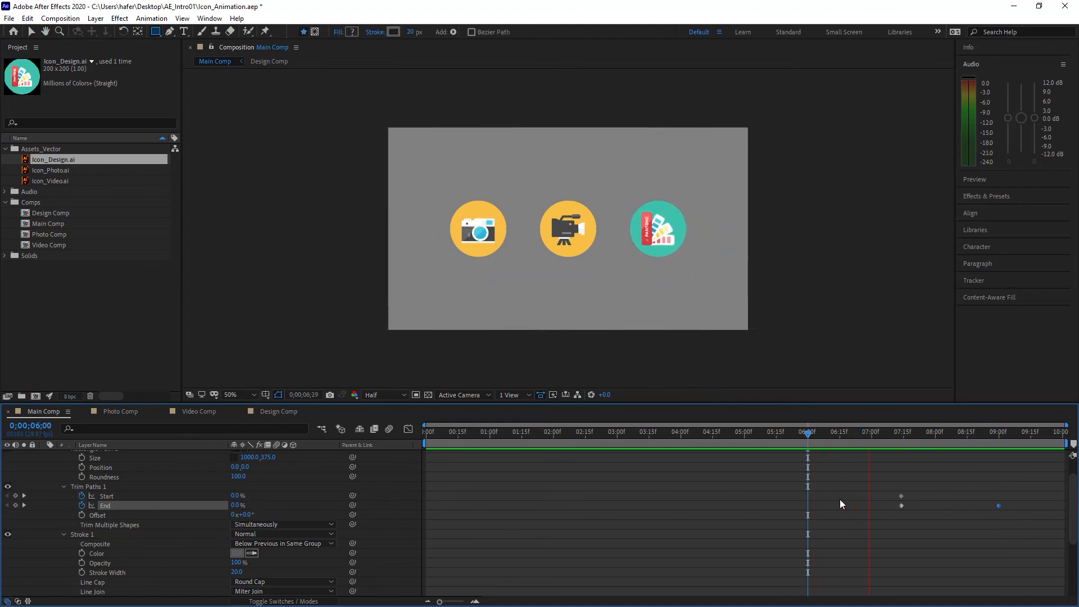
pyautogui.press('space')
pyautogui.moveTo(1017, 474); pyautogui.dragTo(868, 540)
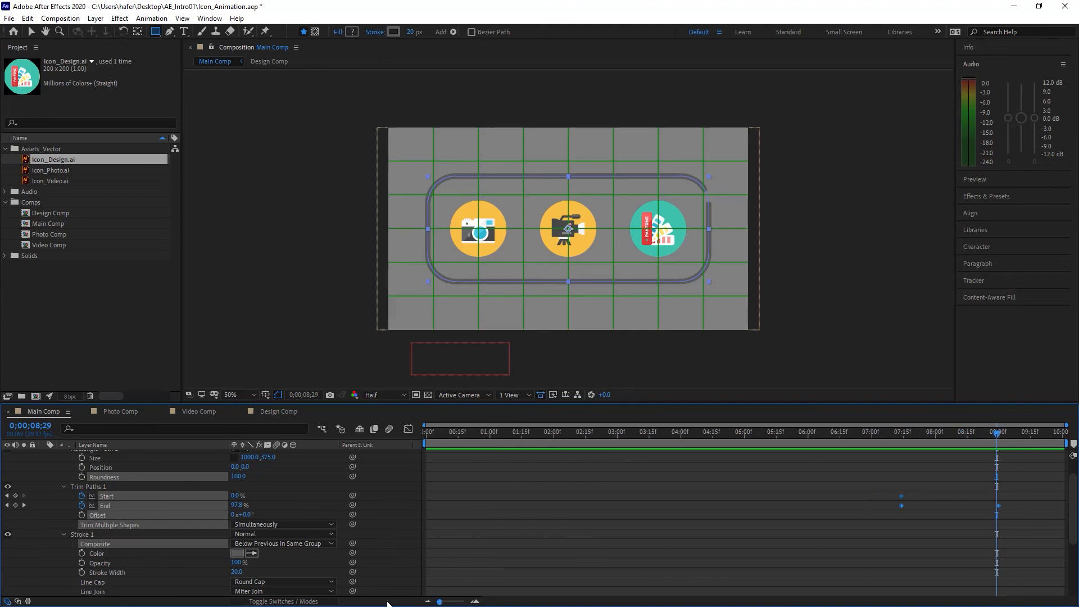
pyautogui.moveTo(901, 505); pyautogui.dragTo(854, 508)
# Step: Preview from 0;00;05;06, shift the Trim Paths keyframes about four frames forward, and apply Easy Ease to them
pyautogui.click(756, 439)
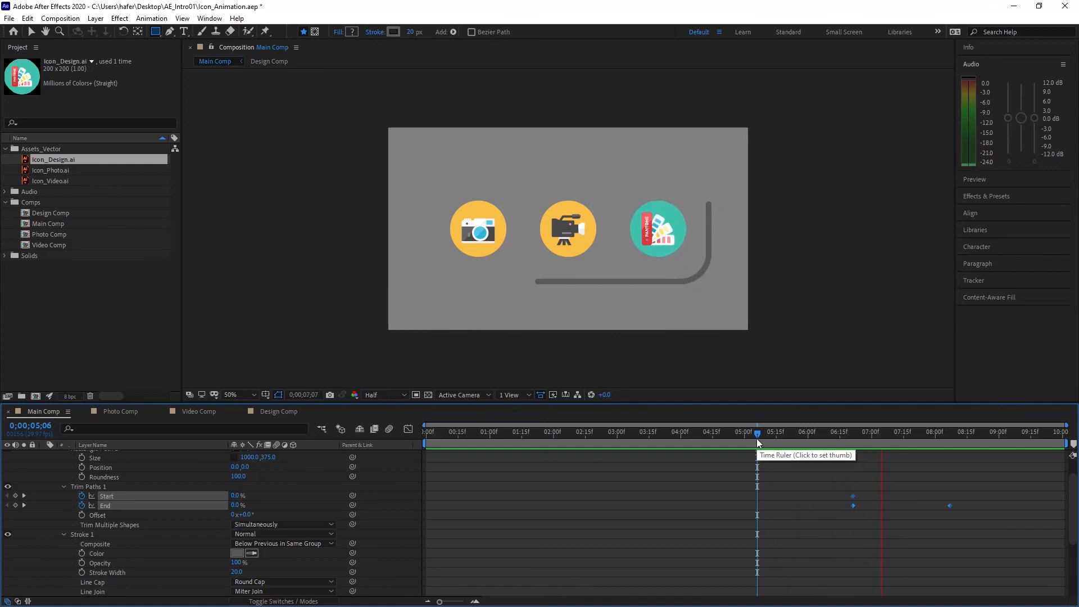
pyautogui.moveTo(853, 507); pyautogui.dragTo(994, 528)
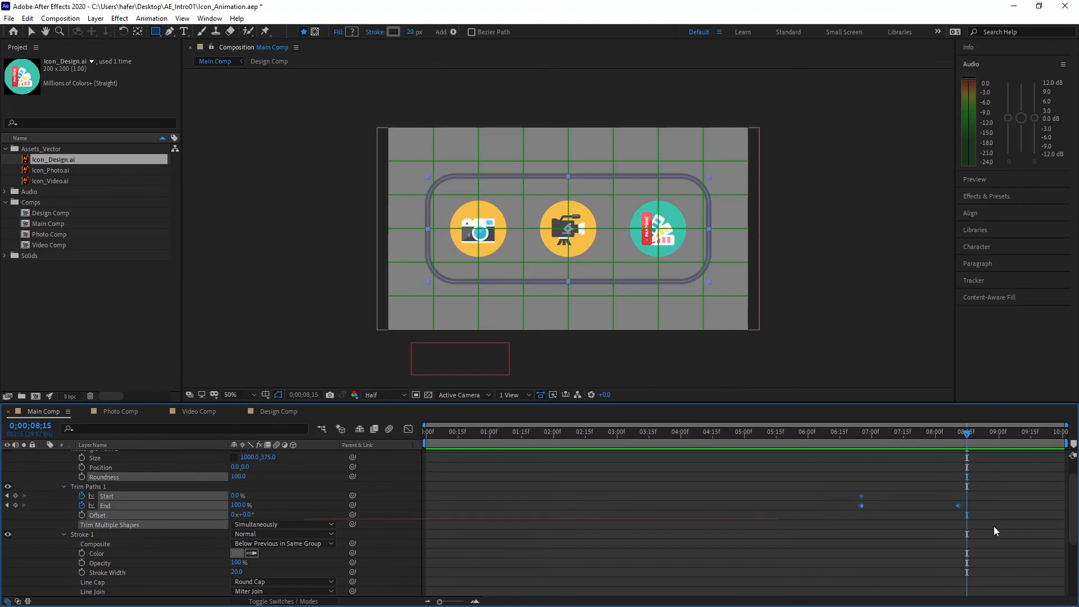
pyautogui.press('F9')
# Step: Set the Trim Paths Offset to 103° and preview the draw-on from 0;00;06;08
pyautogui.moveTo(886, 433)
pyautogui.mouseDown()
pyautogui.moveTo(844, 442)
pyautogui.moveTo(871, 443)
pyautogui.mouseUp()
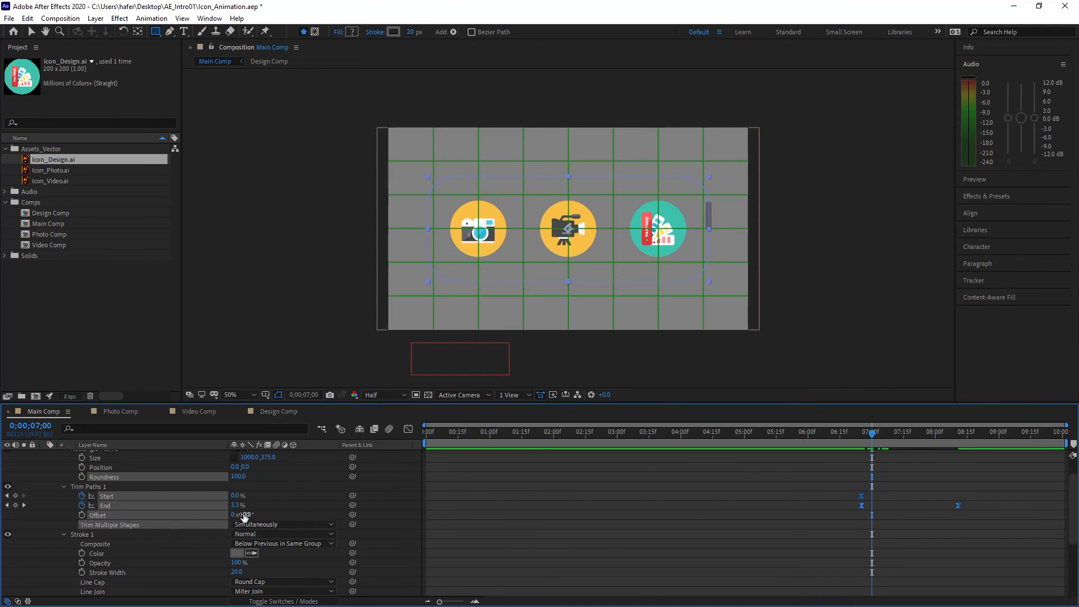
pyautogui.moveTo(246, 514); pyautogui.dragTo(306, 518)
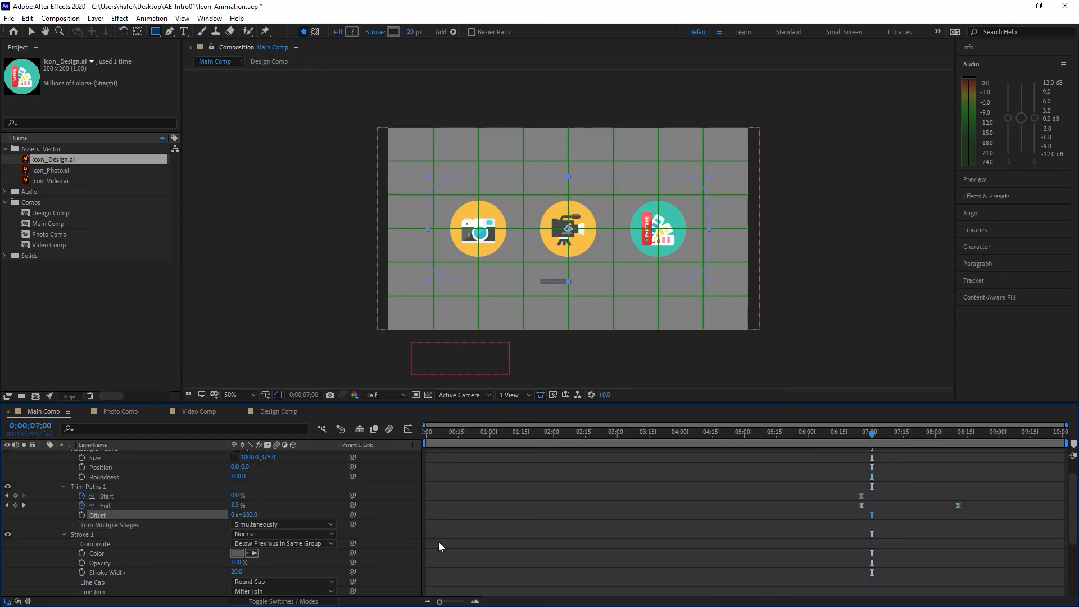
pyautogui.moveTo(869, 437); pyautogui.dragTo(825, 438)
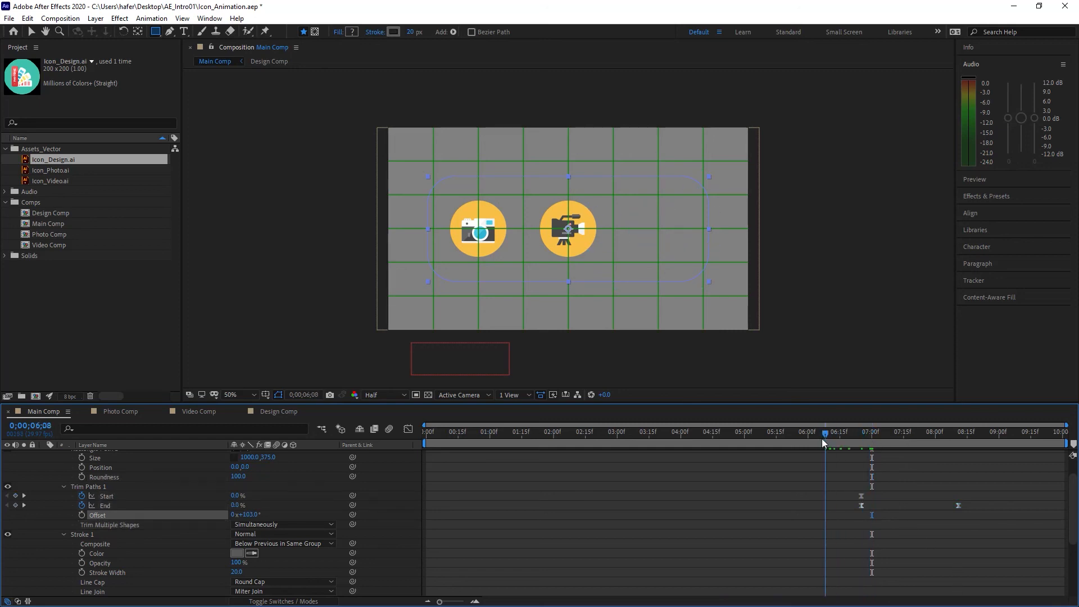
pyautogui.press('space')
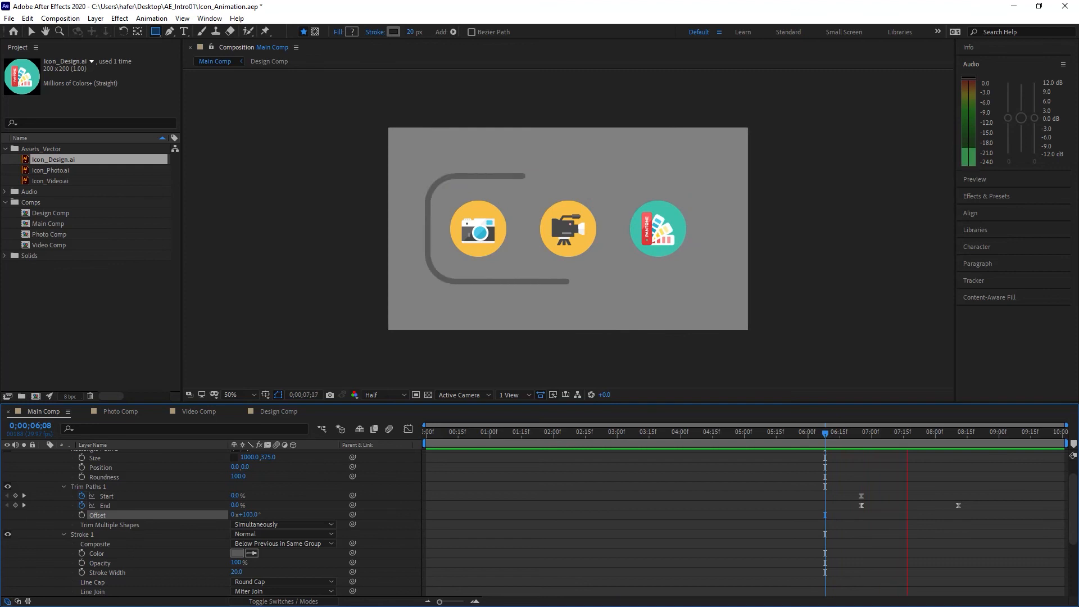
pyautogui.press('space')
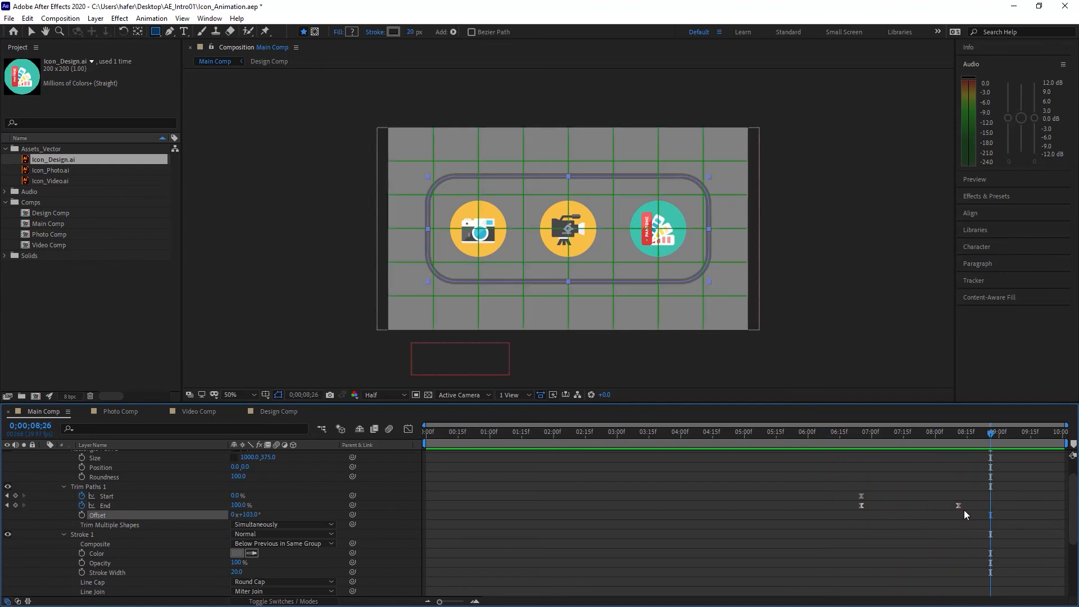
# Step: Move the last End keyframe about ten frames earlier, to about 0;00;08;01, and preview the faster draw-on
pyautogui.moveTo(958, 506); pyautogui.dragTo(937, 506)
pyautogui.moveTo(895, 433); pyautogui.dragTo(726, 435)
pyautogui.press('space')
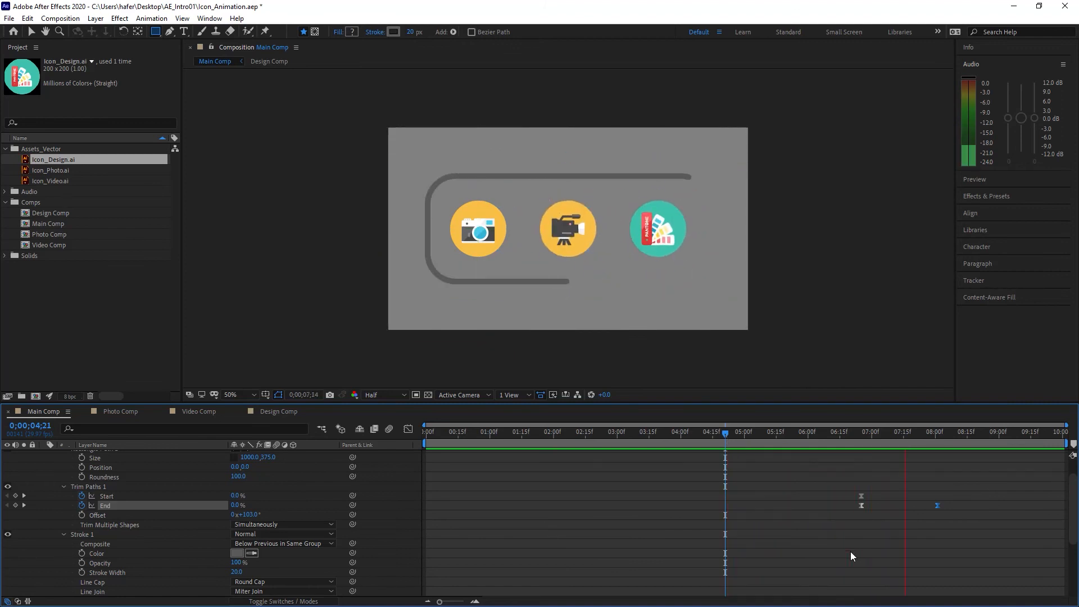
pyautogui.click(853, 434)
pyautogui.press('space')
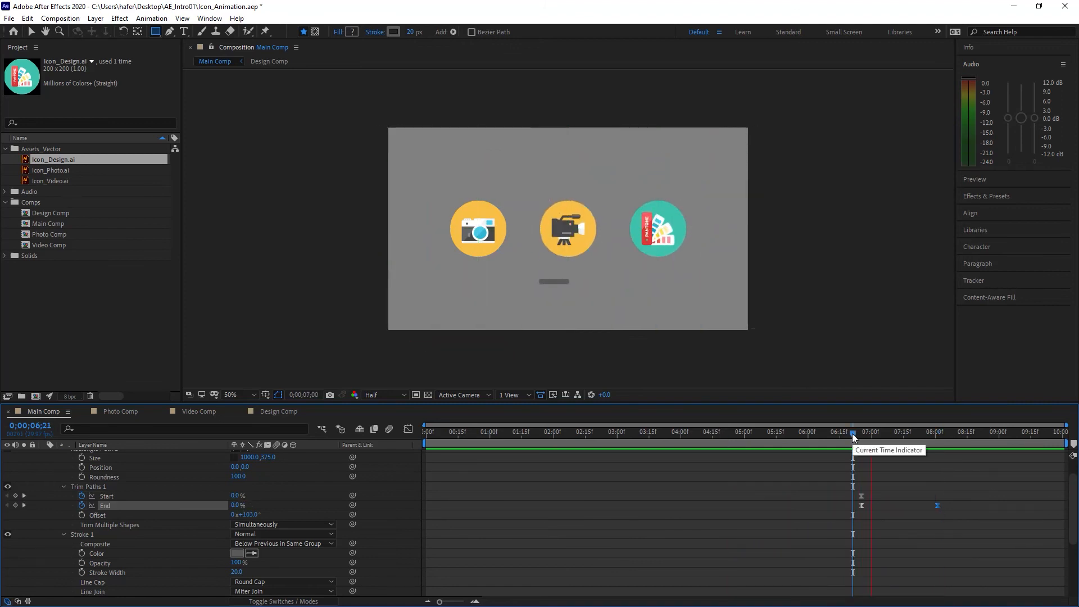
pyautogui.press('space')
# Step: Shift all Trim Paths Start and End keyframes about two frames forward, and deselect them
pyautogui.moveTo(855, 480); pyautogui.dragTo(965, 532)
pyautogui.moveTo(860, 504); pyautogui.dragTo(865, 507)
pyautogui.click(649, 508)
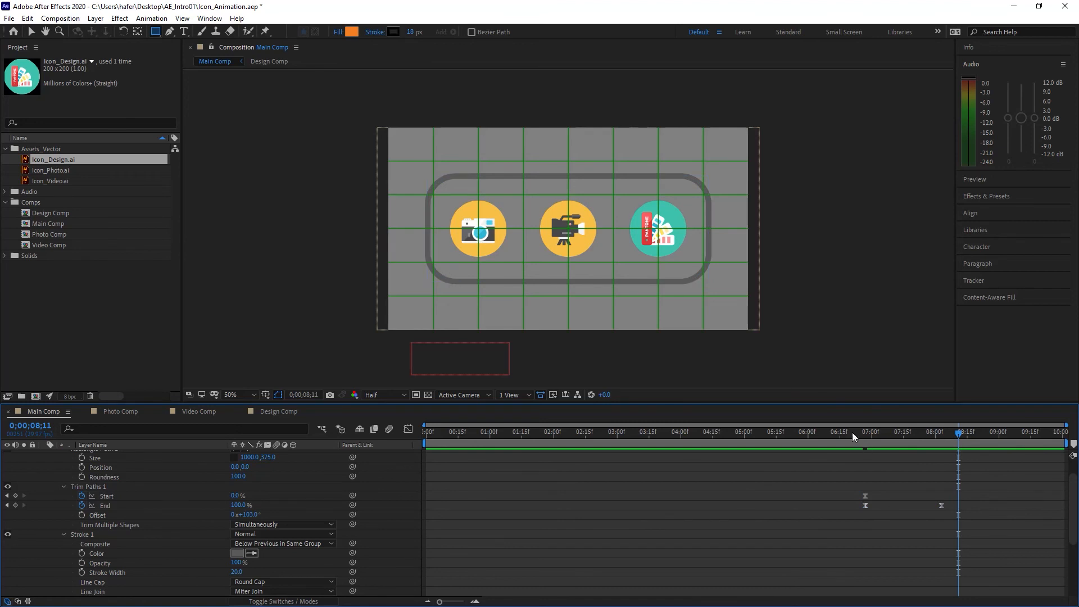
pyautogui.scroll(3, 136, 501)
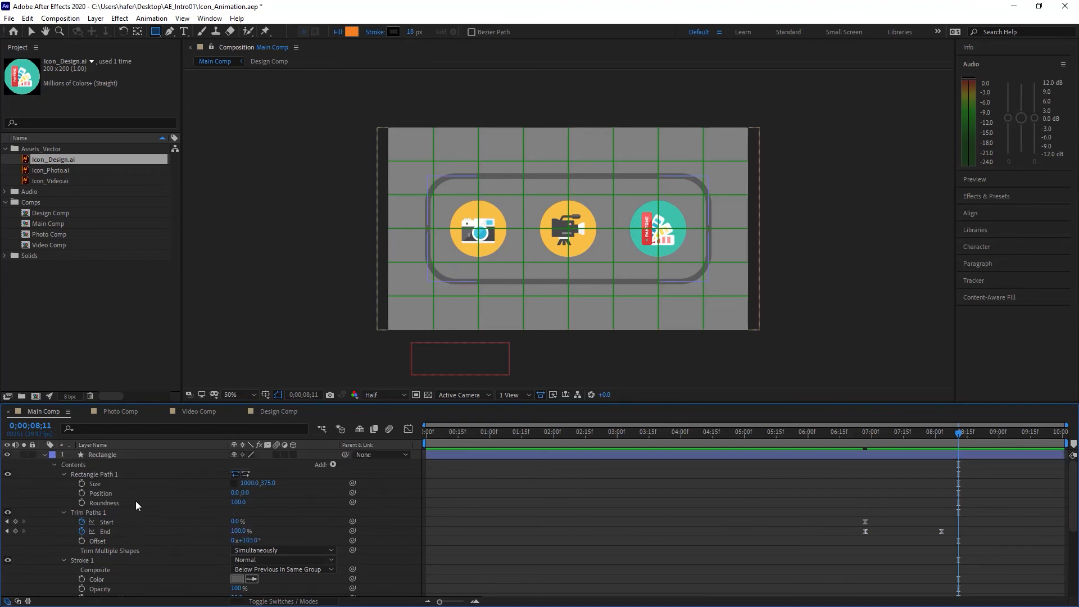
# Step: Collapse the Rectangle layer's properties and preview the whole Main Comp from the start
pyautogui.click(44, 454)
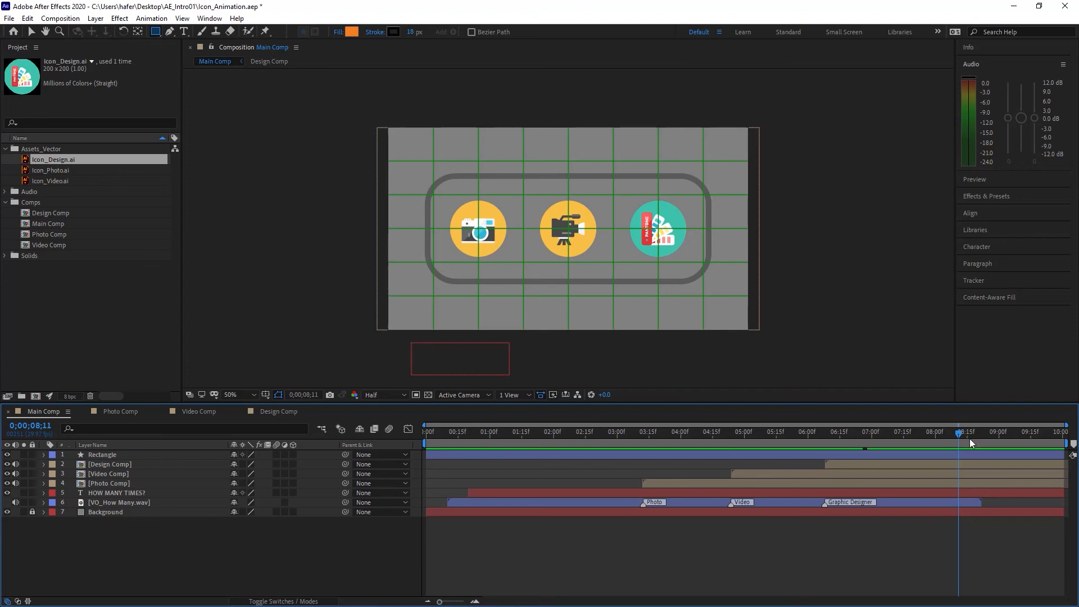
pyautogui.moveTo(904, 434); pyautogui.dragTo(417, 438)
pyautogui.press('space')
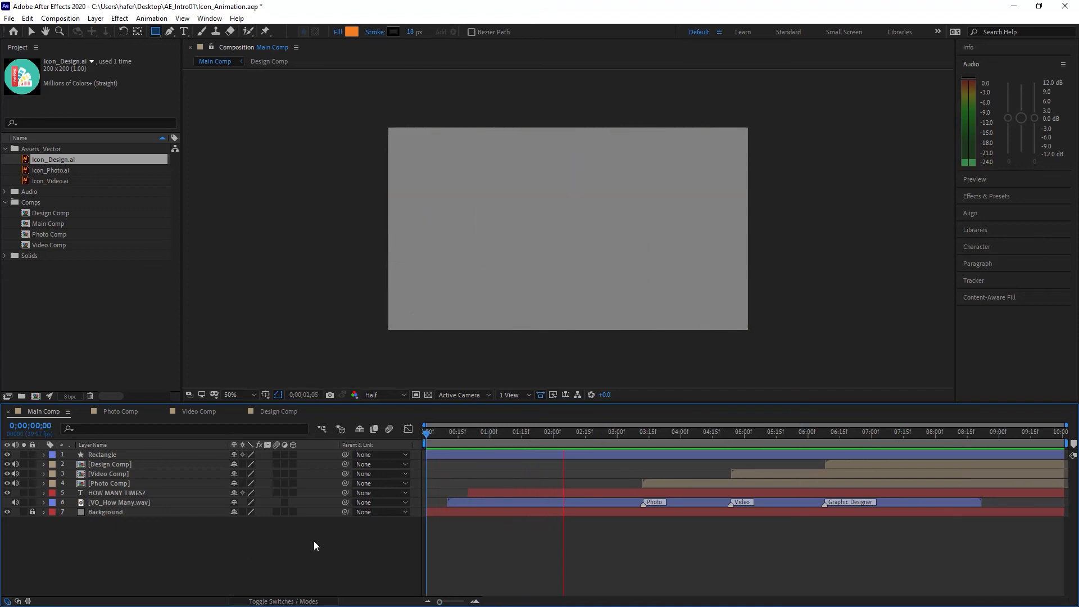
pyautogui.press('space')
pyautogui.press('q')
pyautogui.press('space')
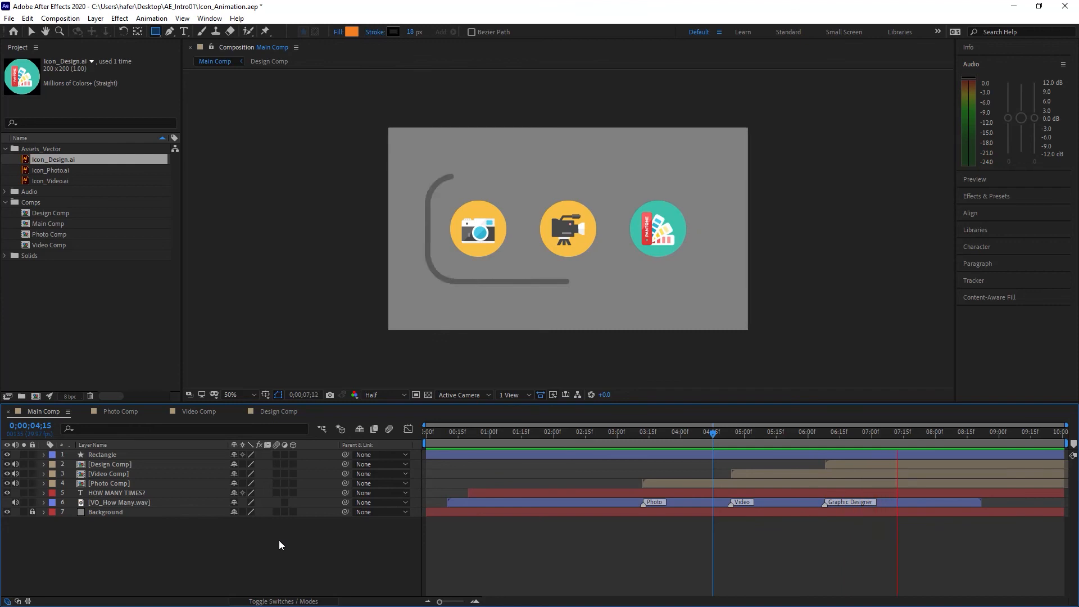
pyautogui.press('space')
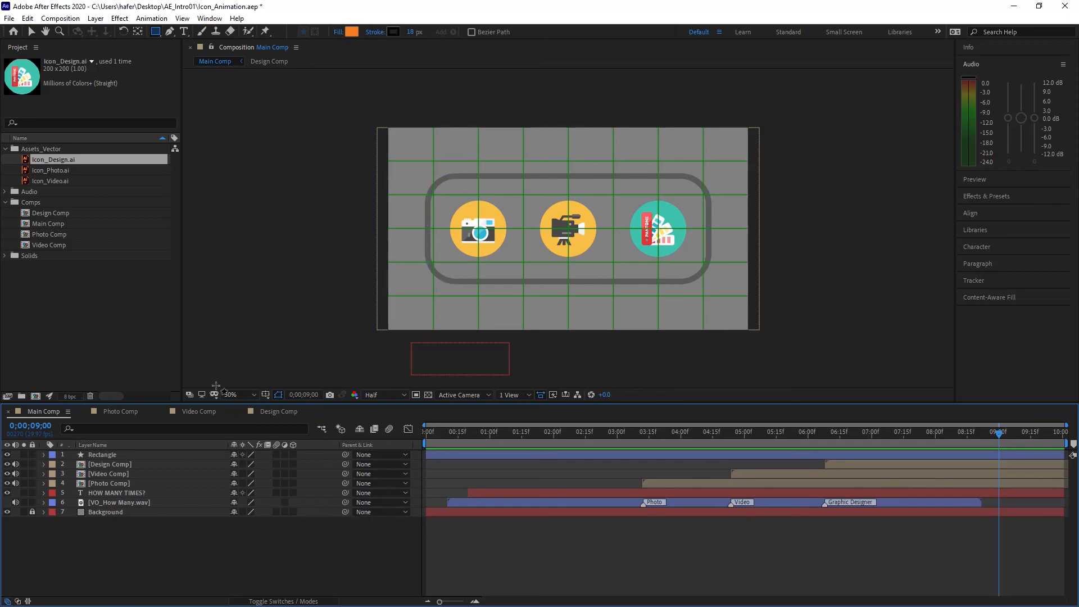
# Step: Add Music 01.aif to the Main Comp directly above the VO_How Many.wav layer and preview it from the start
pyautogui.click(6, 192)
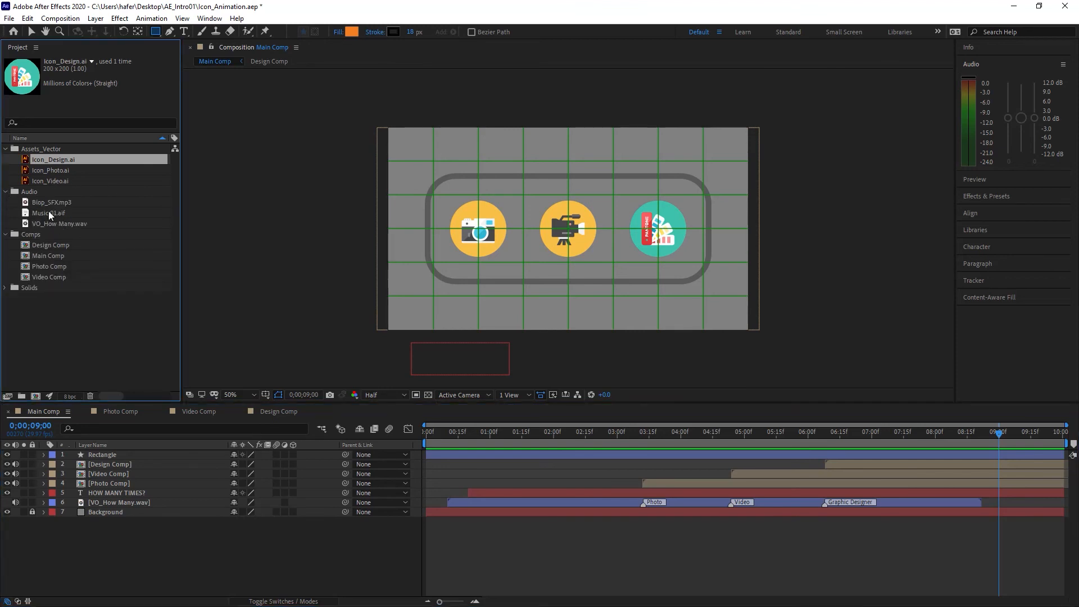
pyautogui.moveTo(46, 212); pyautogui.dragTo(149, 500)
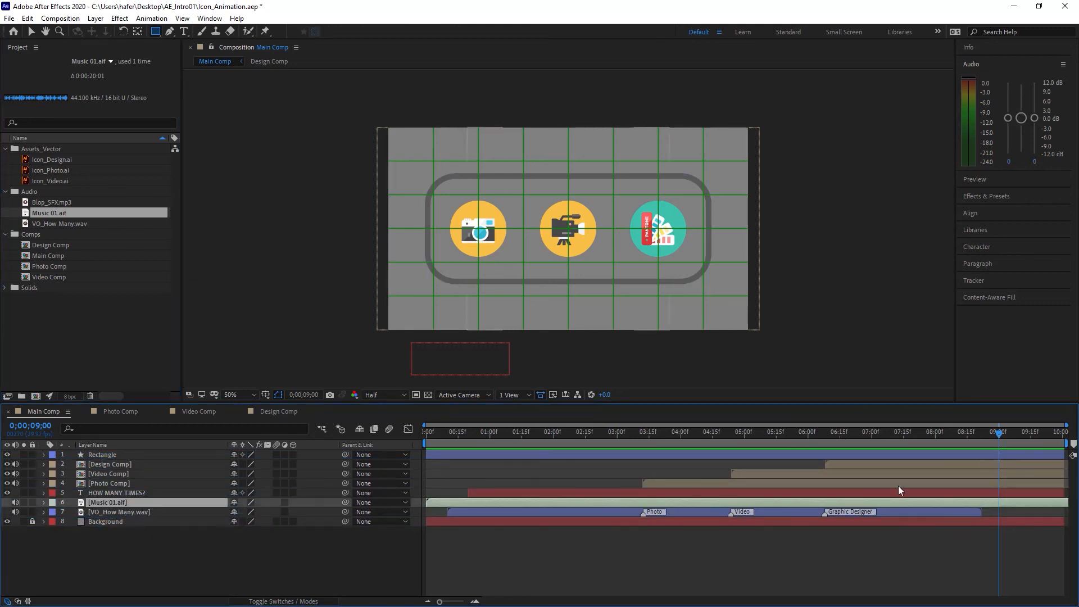
pyautogui.moveTo(656, 430); pyautogui.dragTo(252, 440)
pyautogui.press('space')
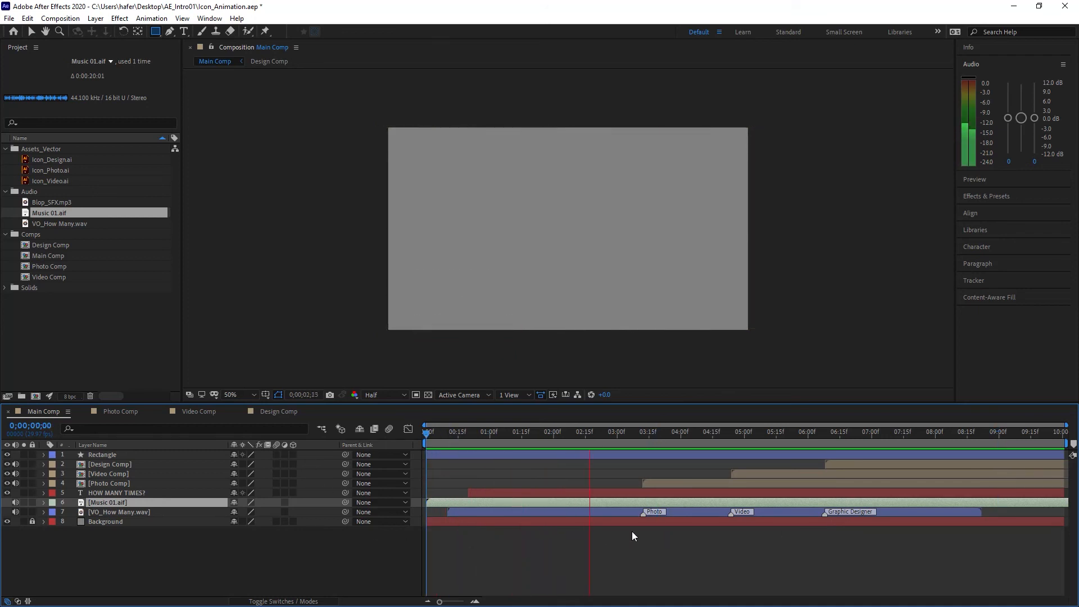
pyautogui.press('space')
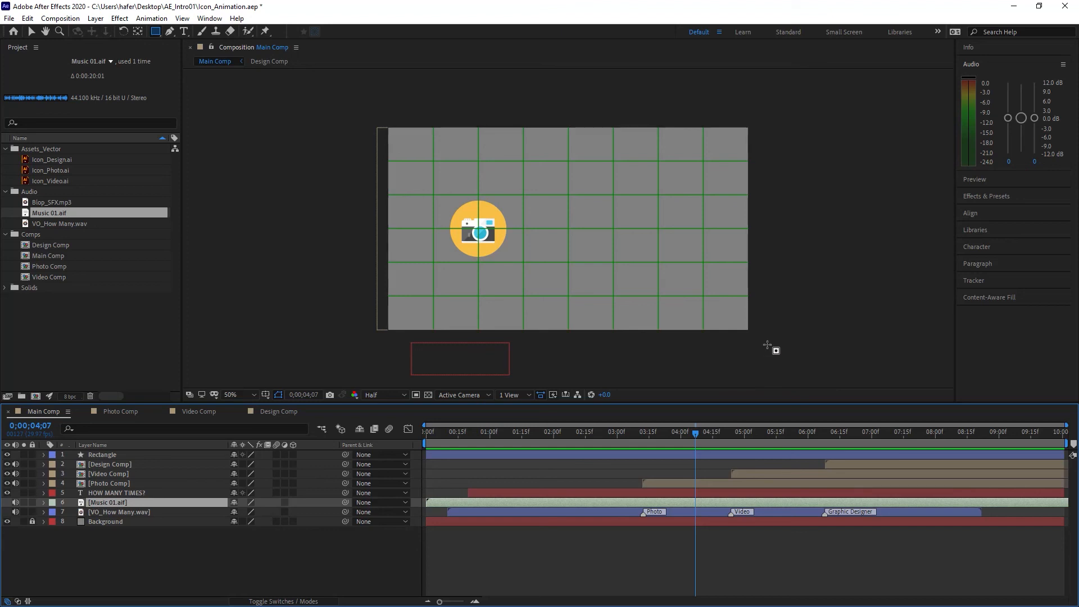
# Step: Mute the Music 01.aif layer and preview the VO_How Many.wav voice-over on its own from the start
pyautogui.click(16, 503)
pyautogui.click(117, 515)
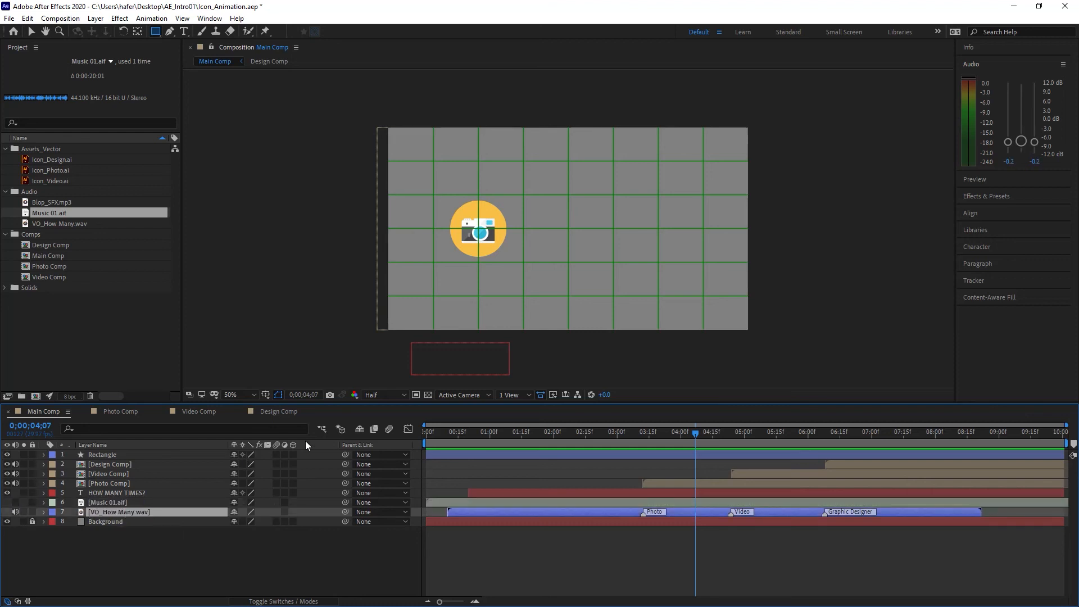
pyautogui.press('Home')
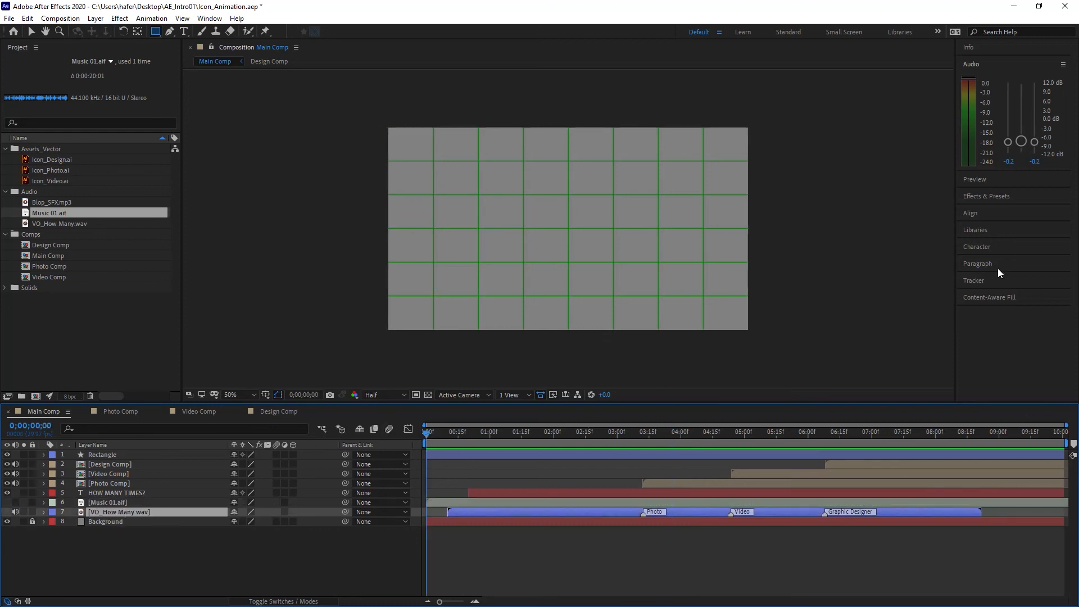
pyautogui.hotkey('ctrl', "'")
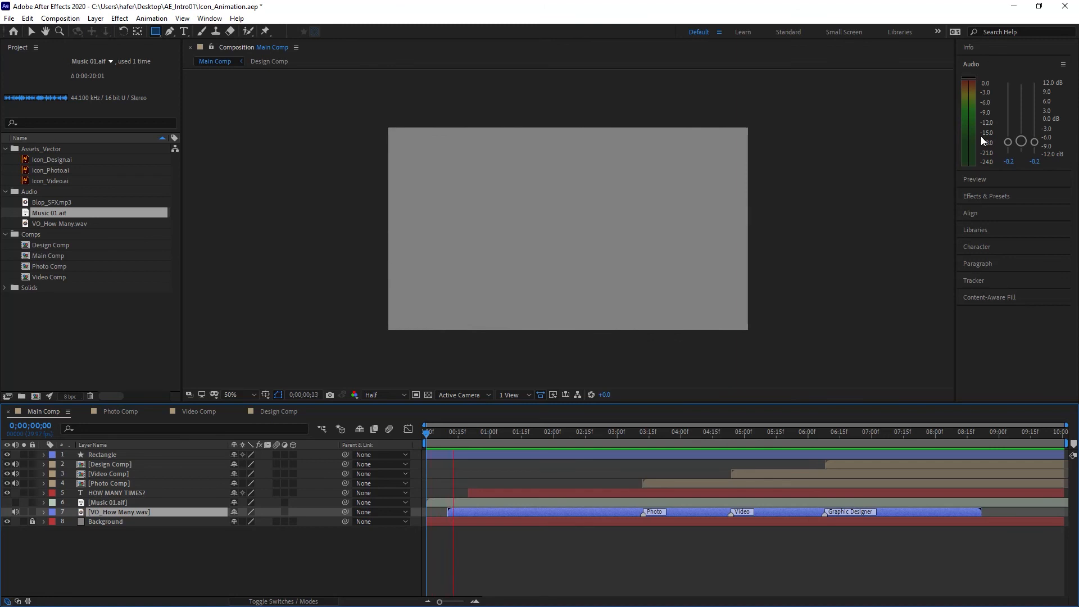
pyautogui.press('space')
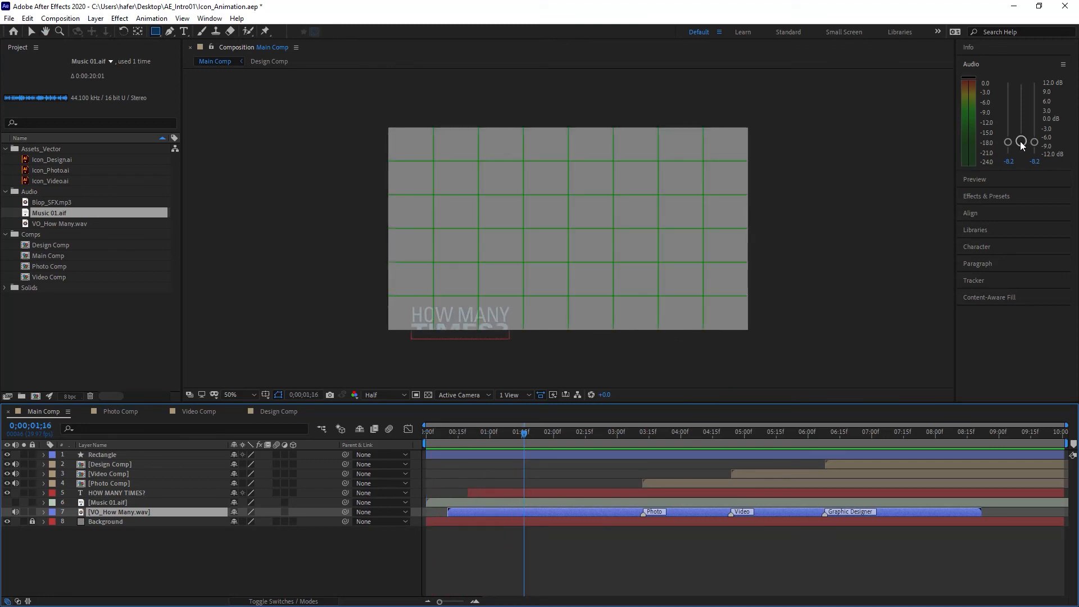
# Step: Raise the VO_How Many.wav audio level to 6.6 dB while previewing
pyautogui.press('space')
pyautogui.moveTo(1020, 140); pyautogui.dragTo(1017, 96)
pyautogui.hotkey('ctrl', 'z')
pyautogui.moveTo(1021, 95); pyautogui.dragTo(1020, 106)
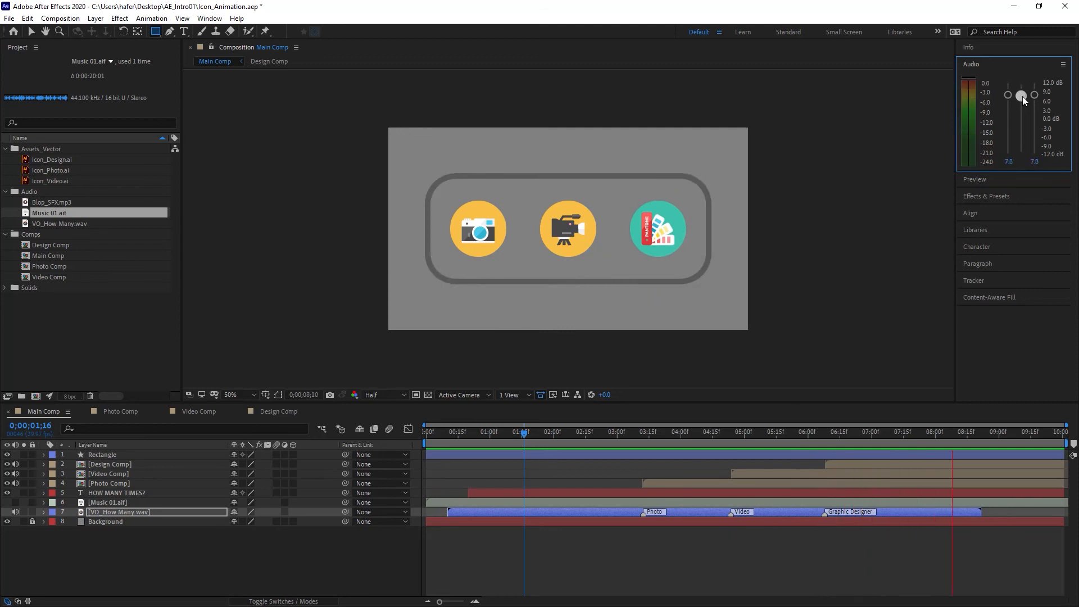
pyautogui.press('space')
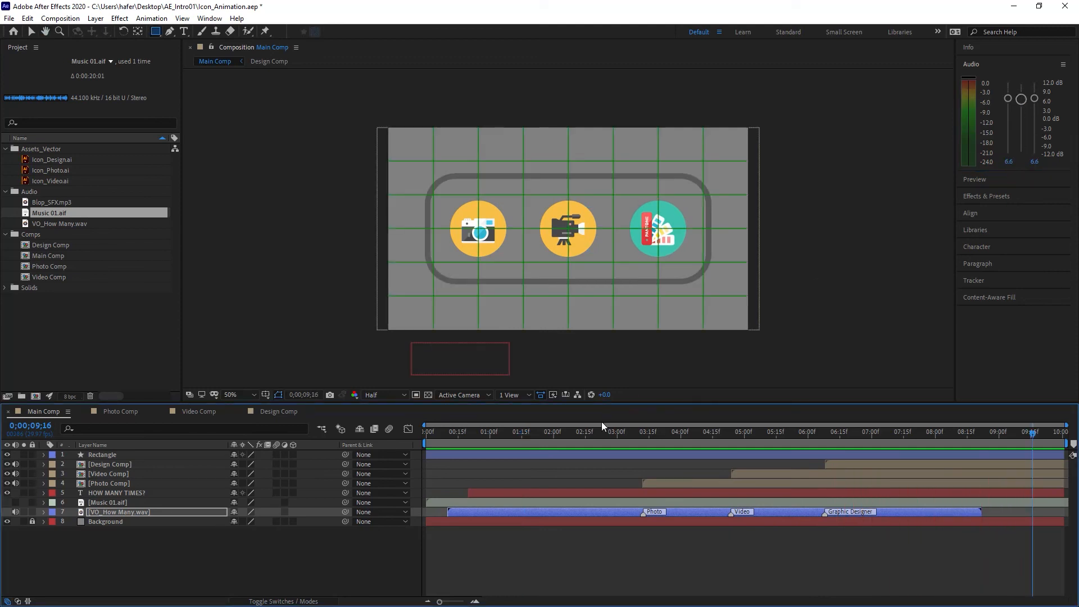
# Step: Preview the voice-over from the start and lower the VO_How Many.wav audio level to 3 dB
pyautogui.press('Home')
pyautogui.press('space')
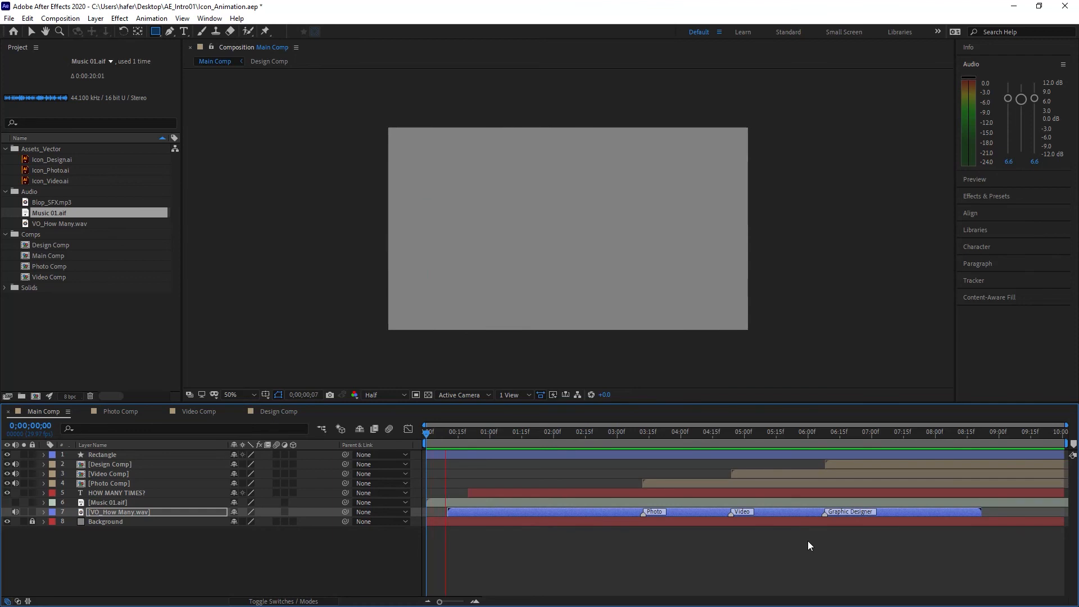
pyautogui.press('space')
pyautogui.moveTo(1021, 101); pyautogui.dragTo(1023, 125)
pyautogui.press('space')
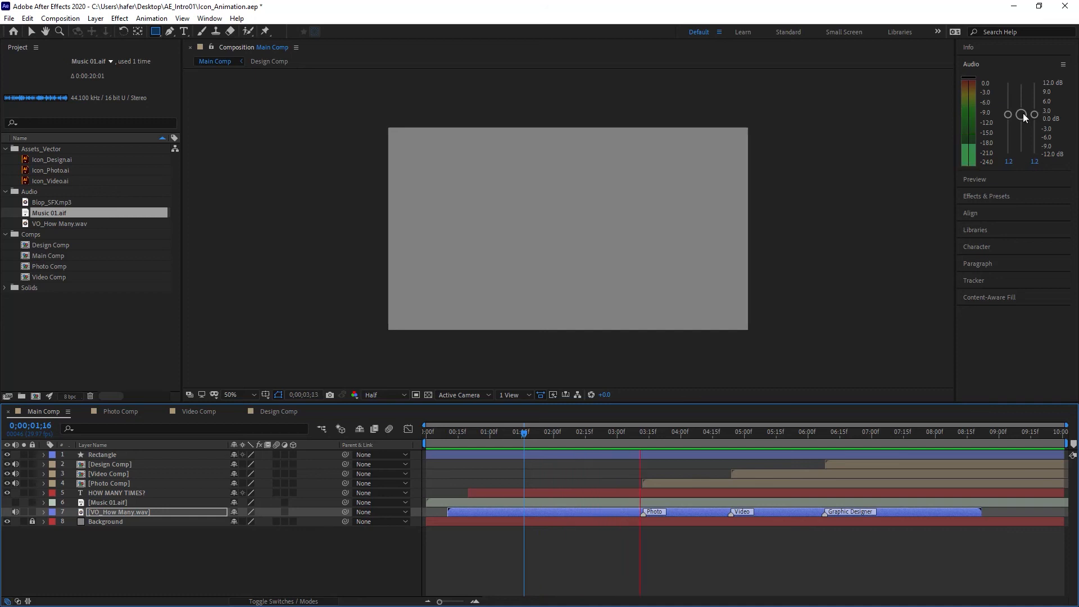
pyautogui.moveTo(1022, 114); pyautogui.dragTo(1019, 108)
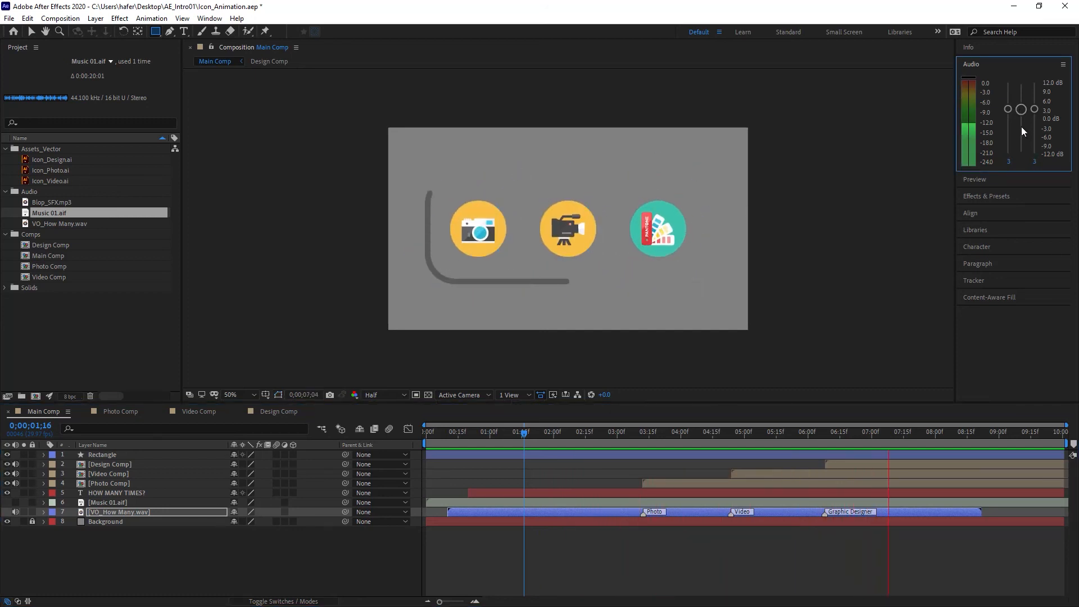
pyautogui.press('space')
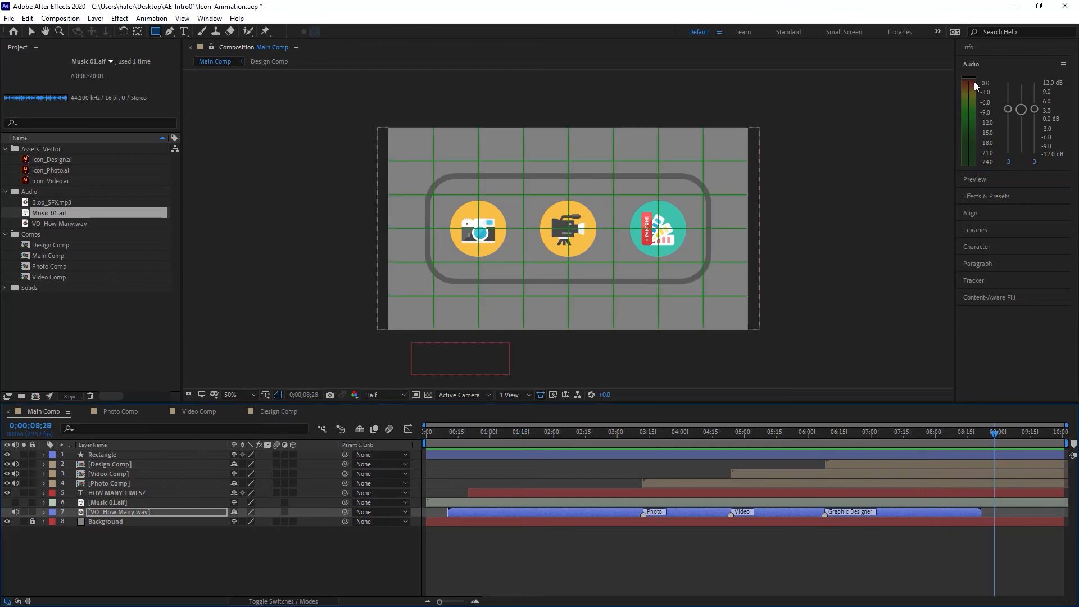
# Step: Lower the Music 01.aif audio level to -6.8 dB and unmute the layer during a preview from the start
pyautogui.moveTo(626, 432); pyautogui.dragTo(413, 437)
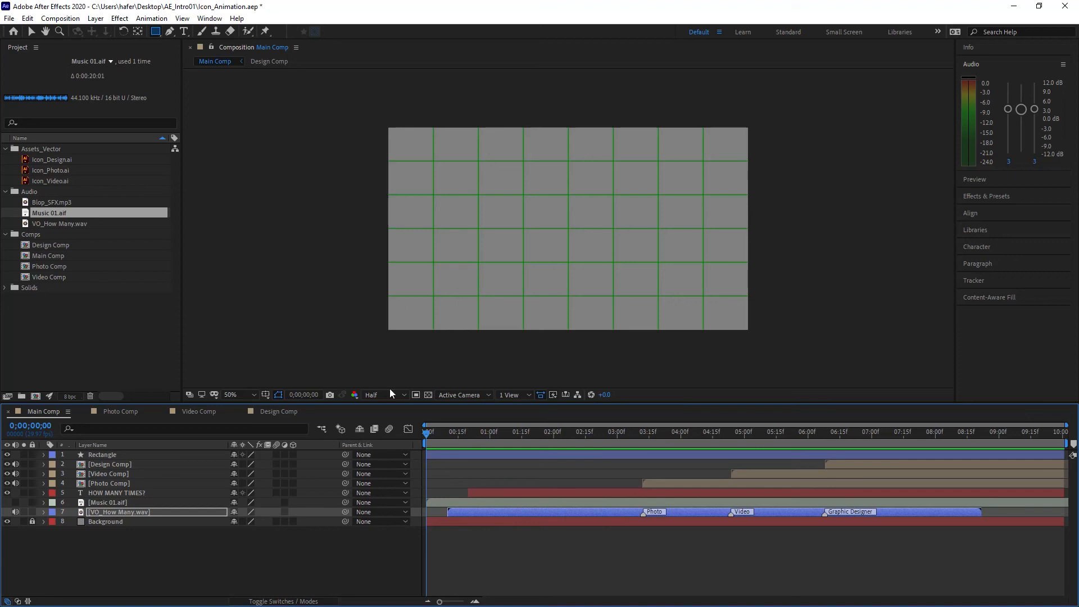
pyautogui.click(107, 504)
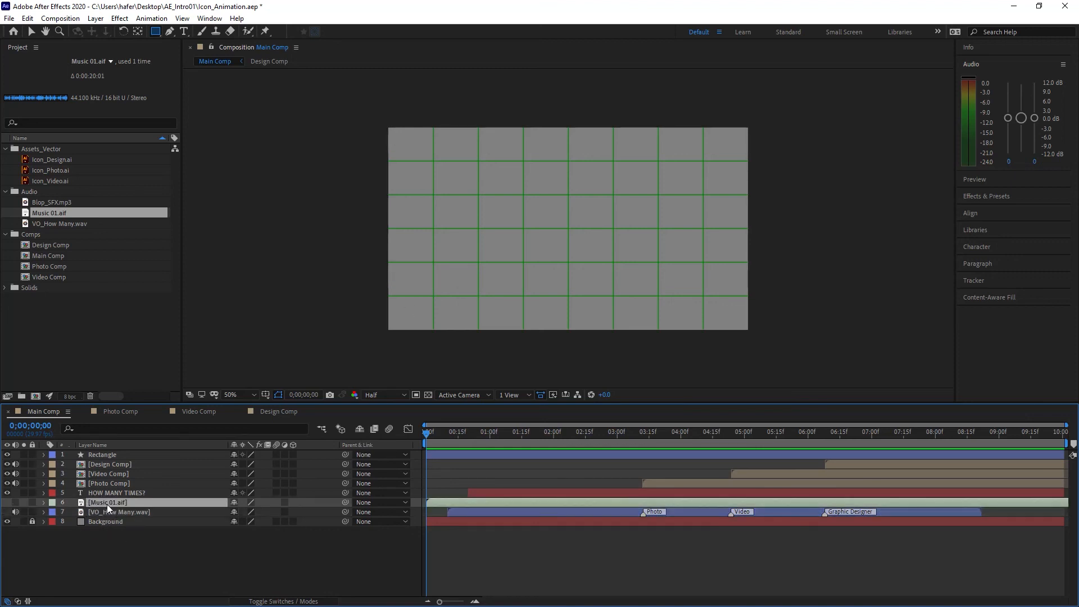
pyautogui.moveTo(1021, 119); pyautogui.dragTo(1010, 147)
pyautogui.moveTo(665, 434); pyautogui.dragTo(336, 439)
pyautogui.press('space')
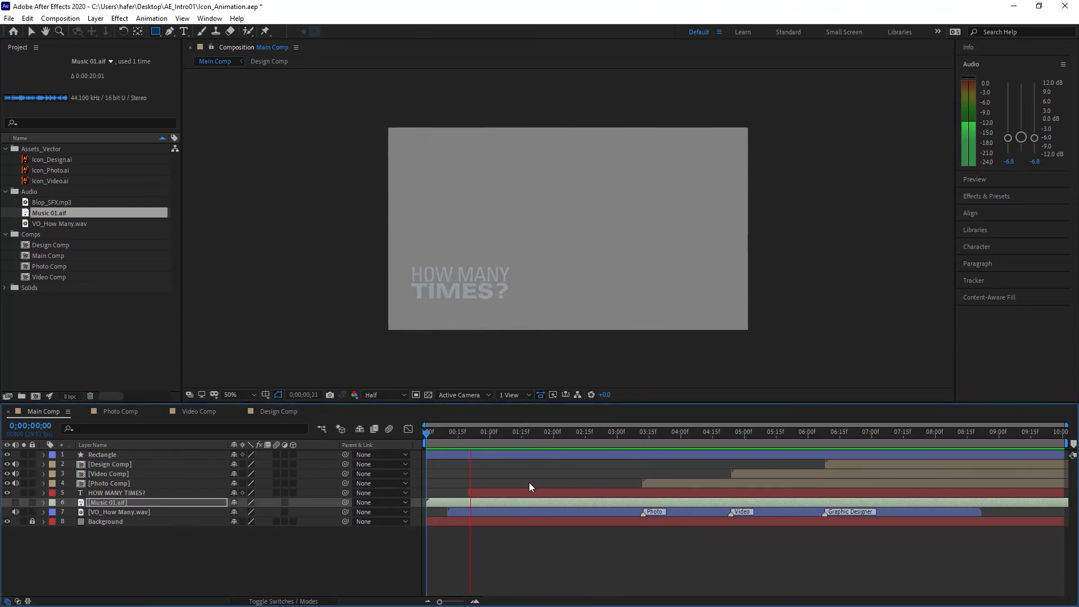
pyautogui.click(15, 502)
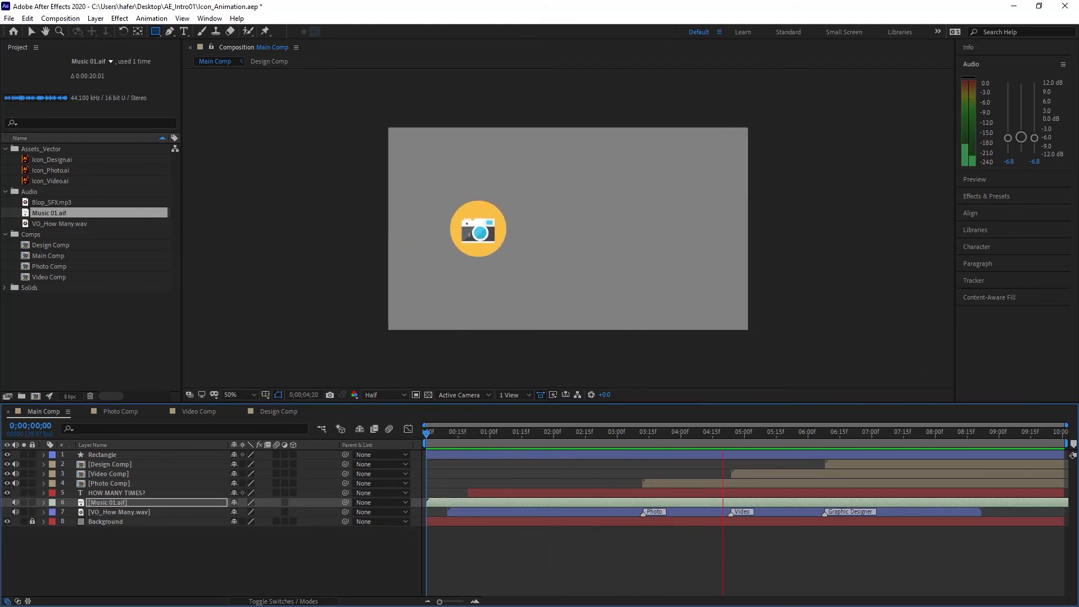
# Step: Lower the Music 01.aif audio level in two stages, to -9.4 dB and to -11 dB, previewing after each change
pyautogui.press('space')
pyautogui.moveTo(1021, 138); pyautogui.dragTo(1022, 145)
pyautogui.press('space')
pyautogui.press('space')
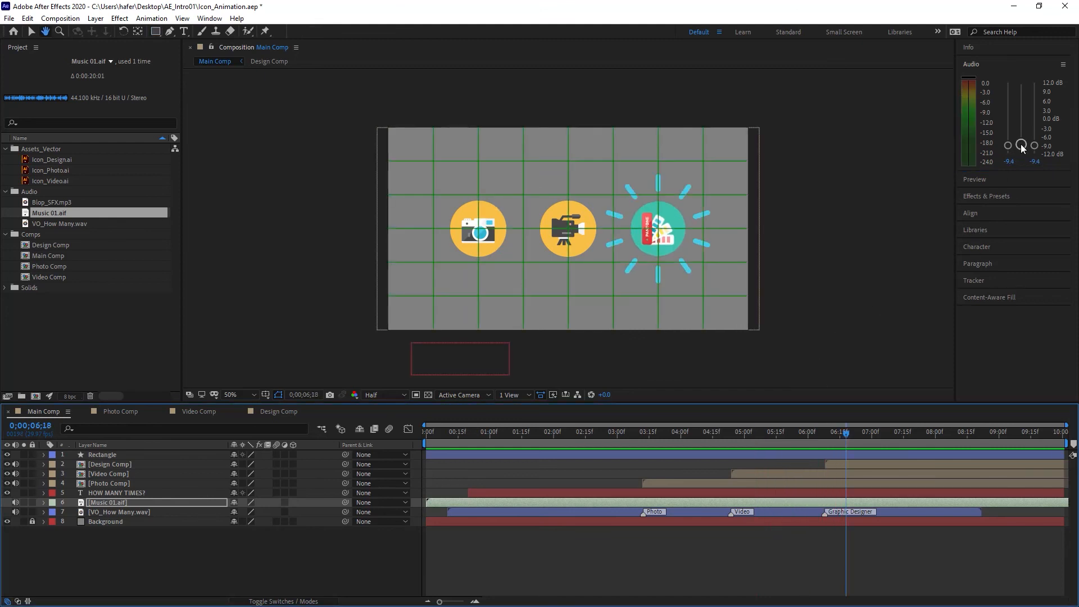
pyautogui.moveTo(1021, 144); pyautogui.dragTo(1020, 149)
pyautogui.press('space')
pyautogui.press('space')
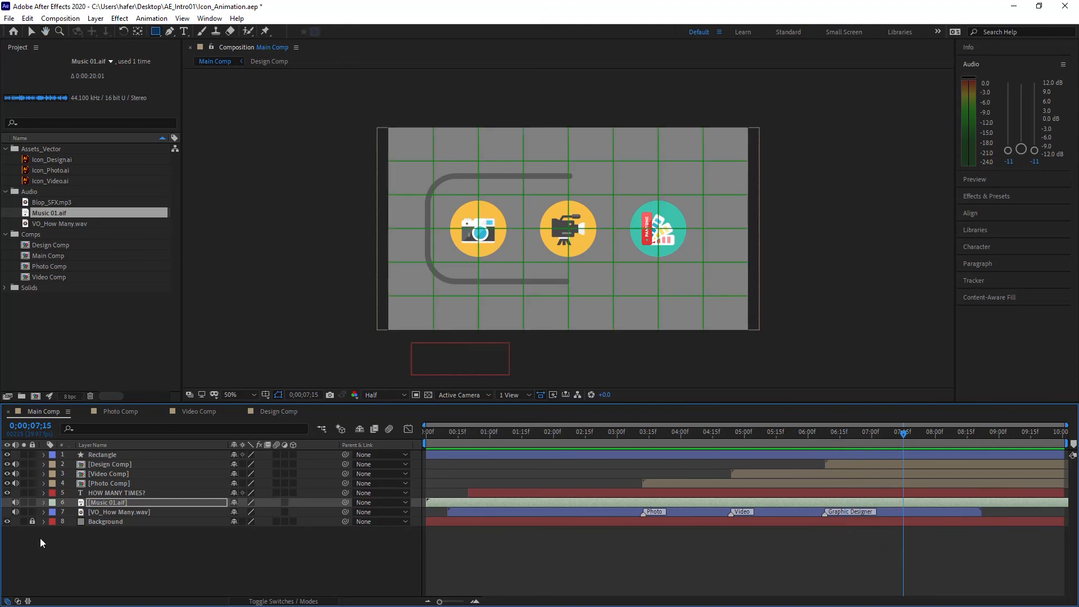
# Step: Reveal the Music 01.aif layer's Audio Levels property and fine-tune it to -10.4 dB around a preview from 0;00;00;03
pyautogui.click(45, 503)
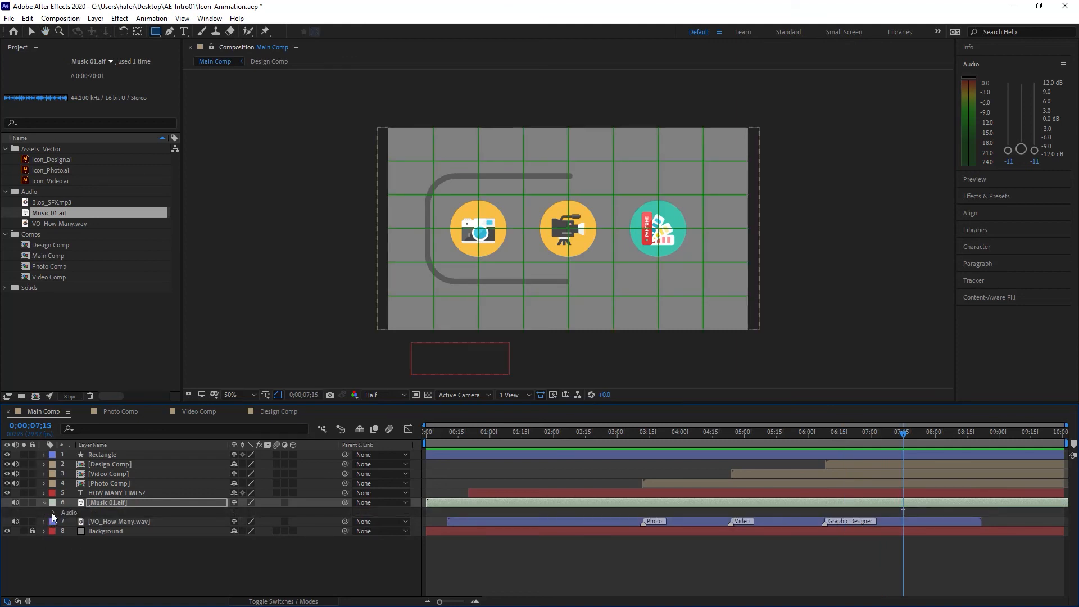
pyautogui.click(53, 513)
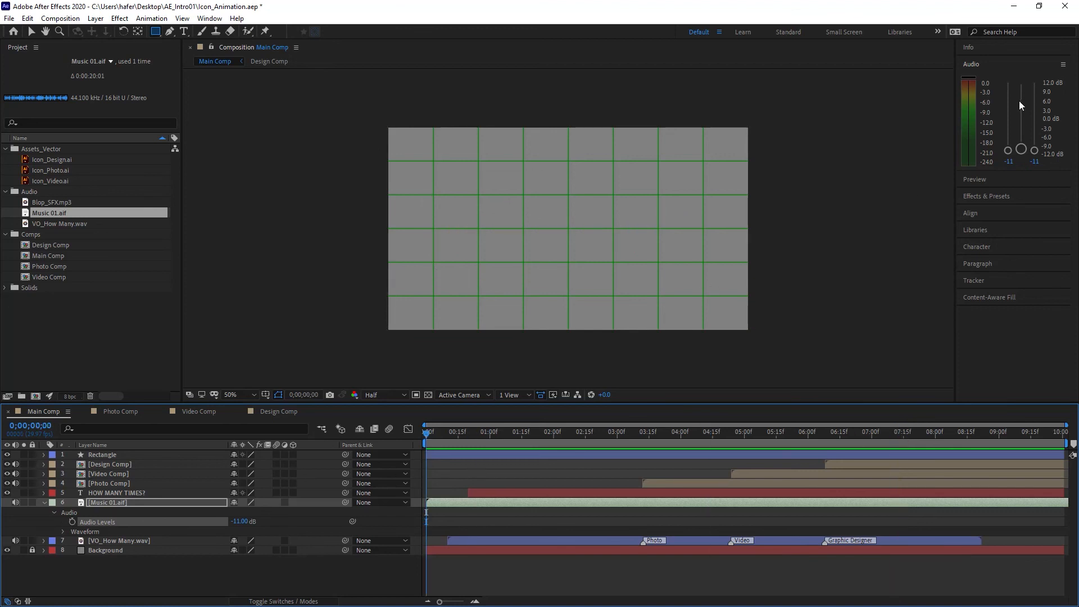
pyautogui.click(1022, 150)
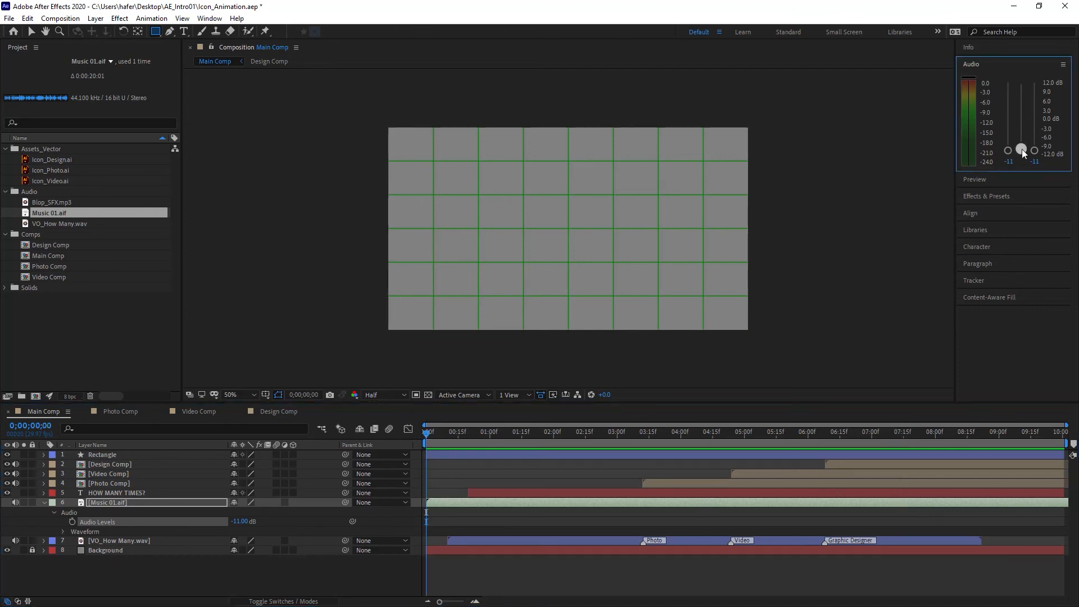
pyautogui.moveTo(568, 434); pyautogui.dragTo(432, 433)
pyautogui.press('space')
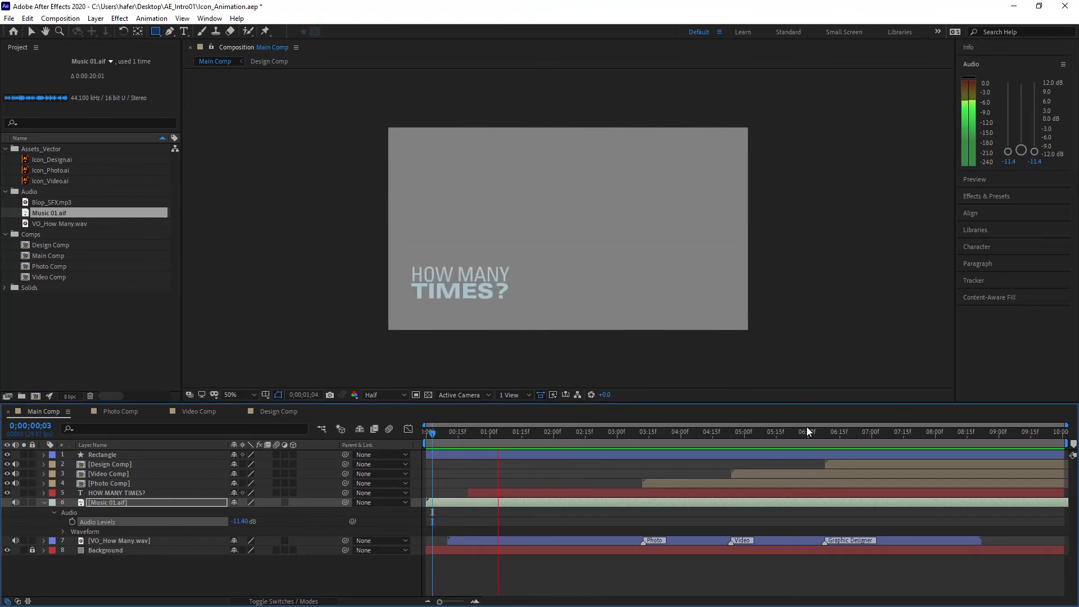
pyautogui.click(1023, 150)
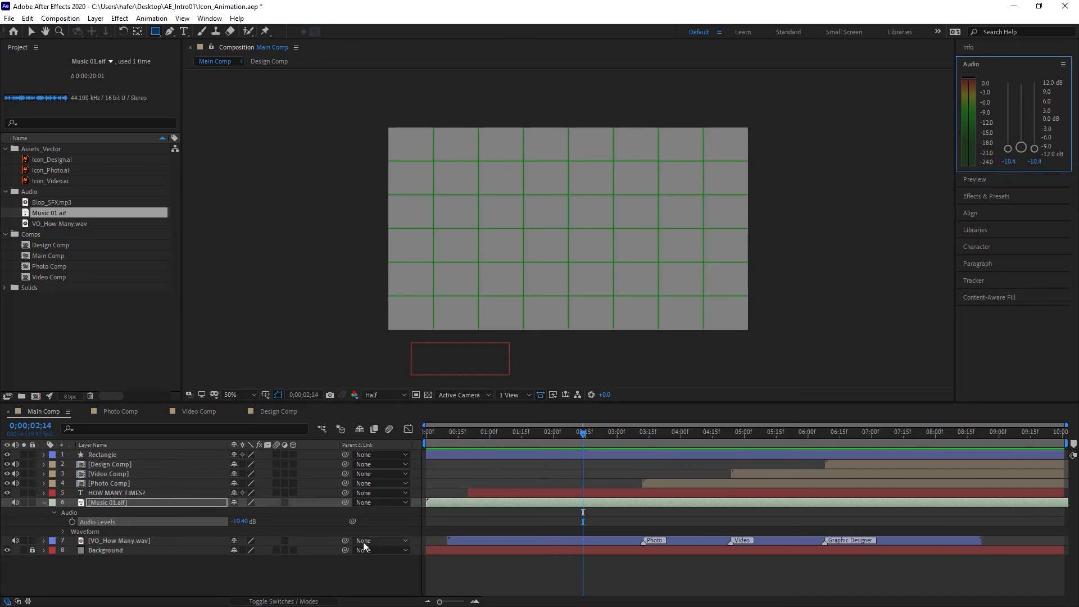
# Step: Set the Music 01.aif Audio Levels to exactly -10 dB and preview the mix
pyautogui.click(241, 521)
pyautogui.write('-10')
pyautogui.press('Return')
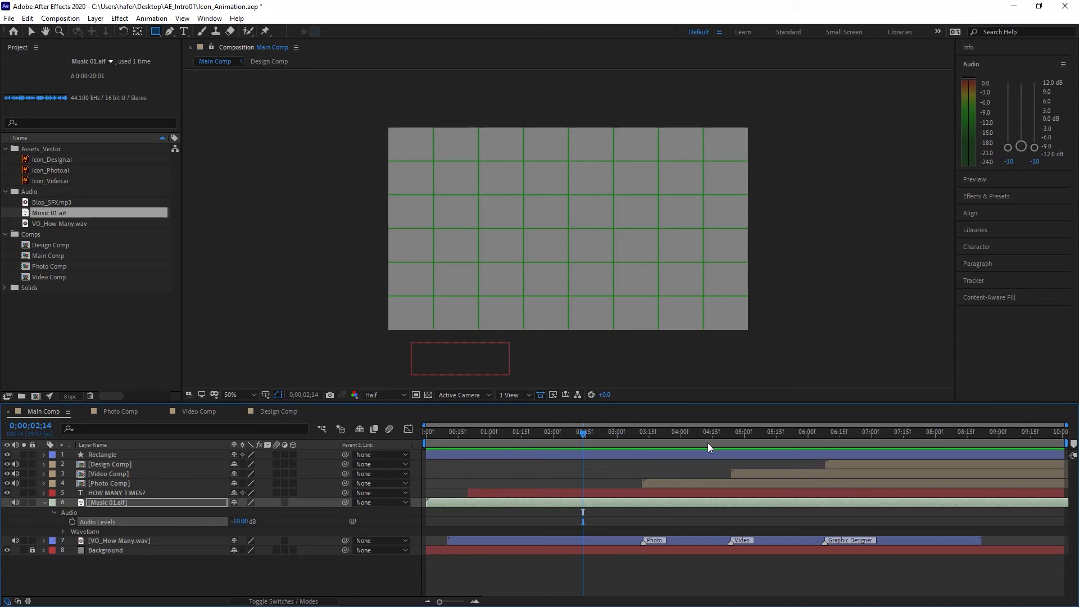
pyautogui.press('space')
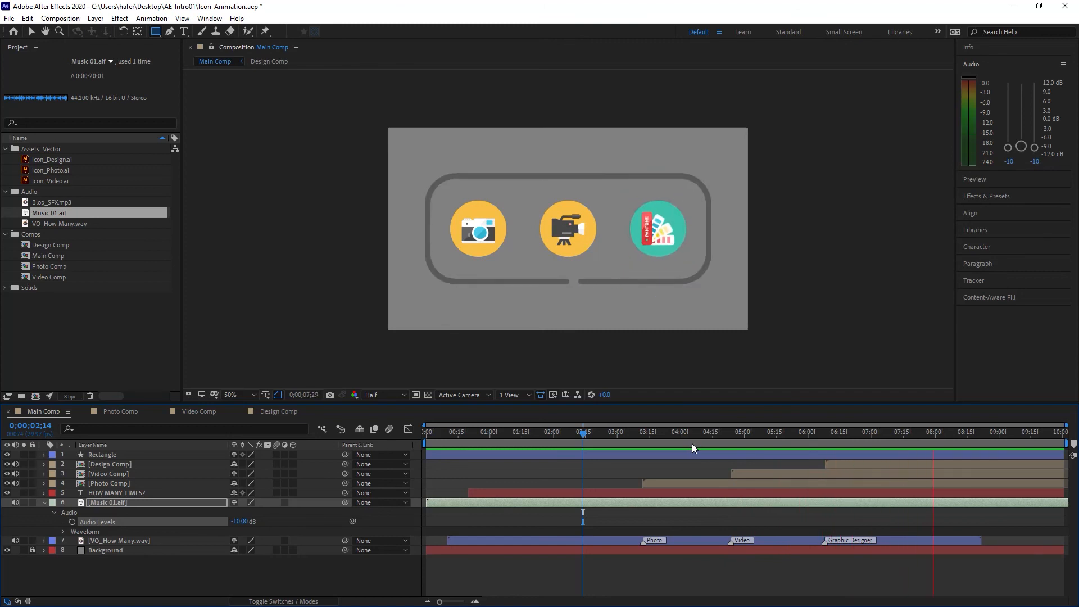
pyautogui.press('space')
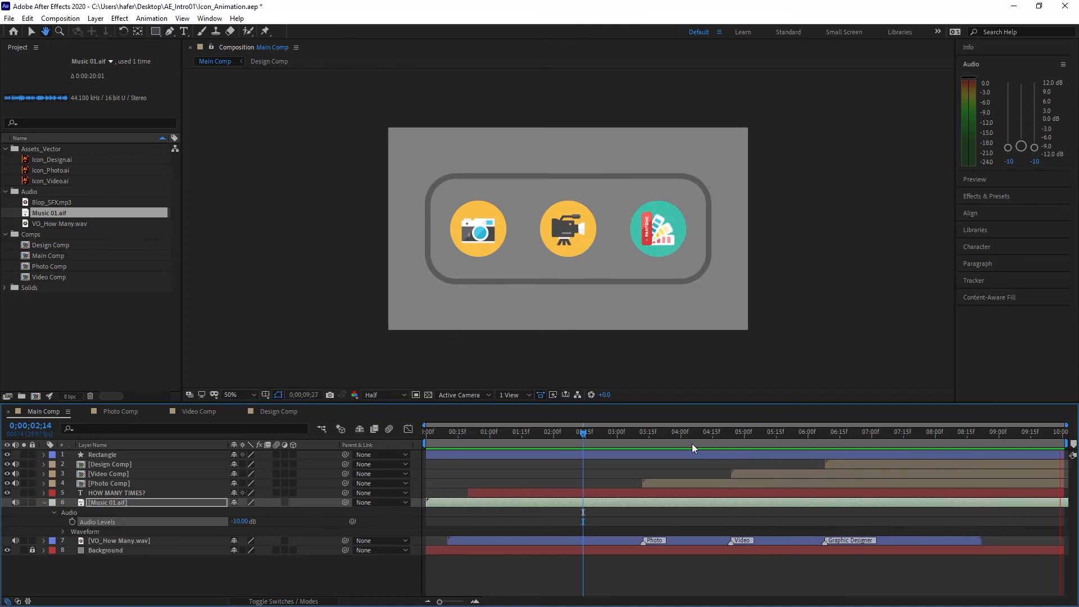
# Step: Start keyframing the Audio Levels of Music 01.aif at 0;00;08;15, near the end of the voice-over
pyautogui.press('Home')
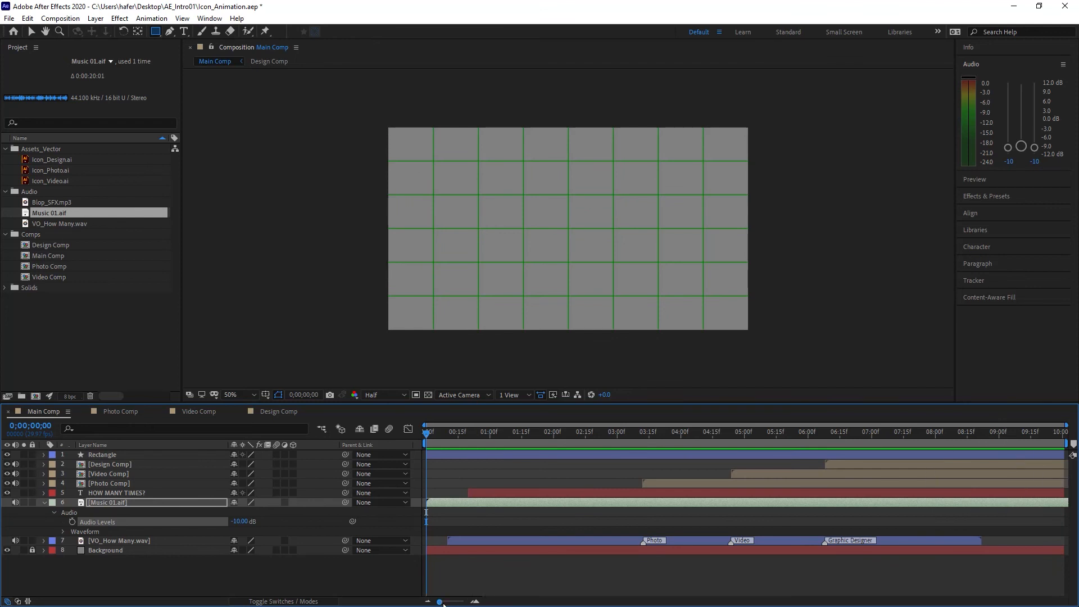
pyautogui.moveTo(862, 431); pyautogui.dragTo(1062, 434)
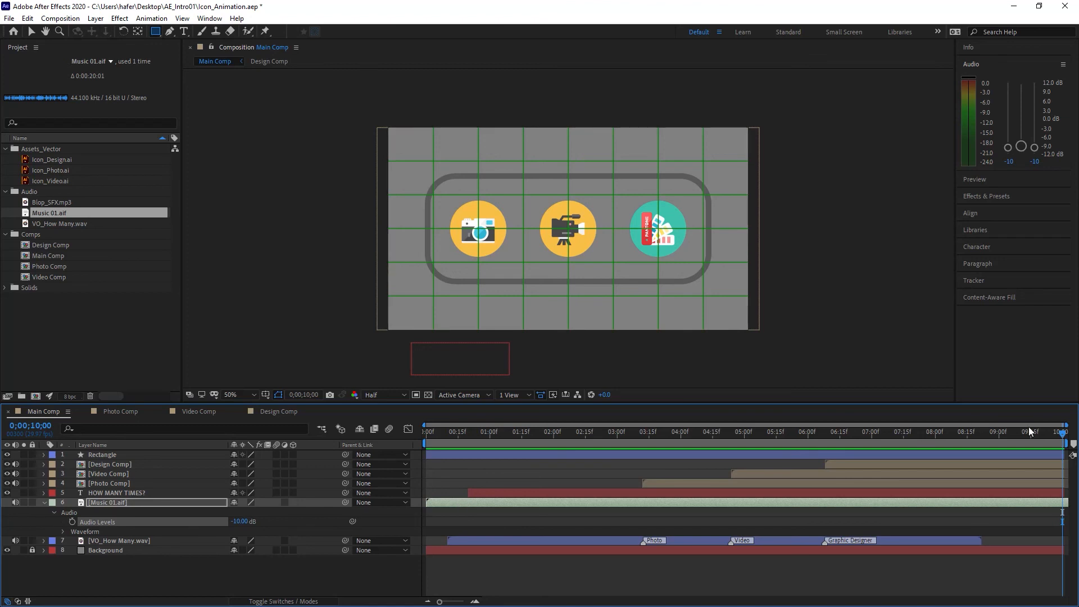
pyautogui.moveTo(1051, 434); pyautogui.dragTo(966, 453)
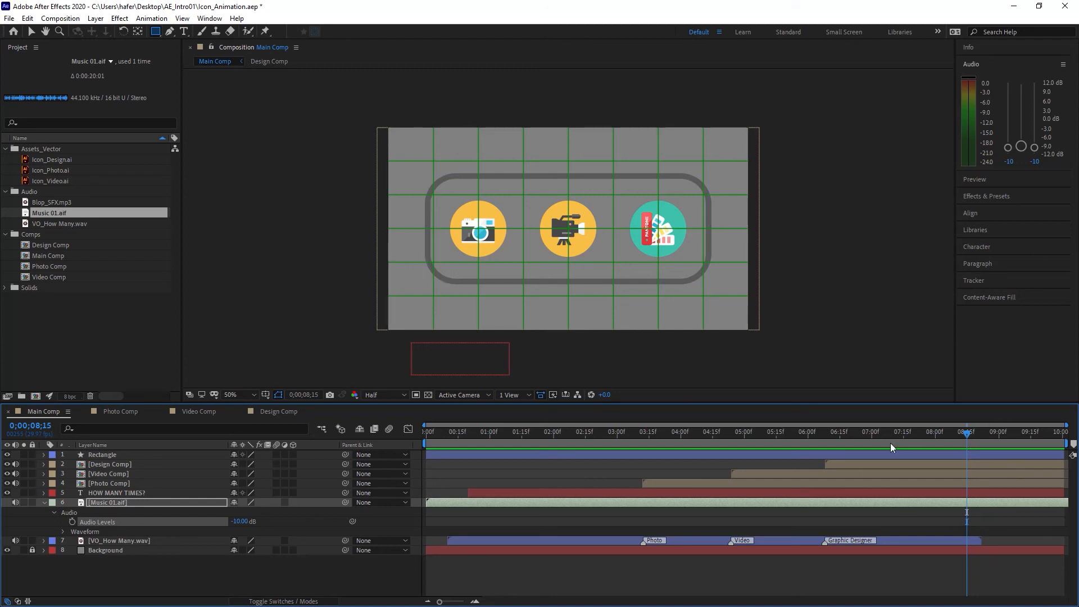
pyautogui.click(71, 522)
# Step: Fade out Music 01.aif by keyframing its Audio Levels to -50 dB at 0;00;09;28, with the audio waveform shown
pyautogui.moveTo(968, 436); pyautogui.dragTo(1059, 440)
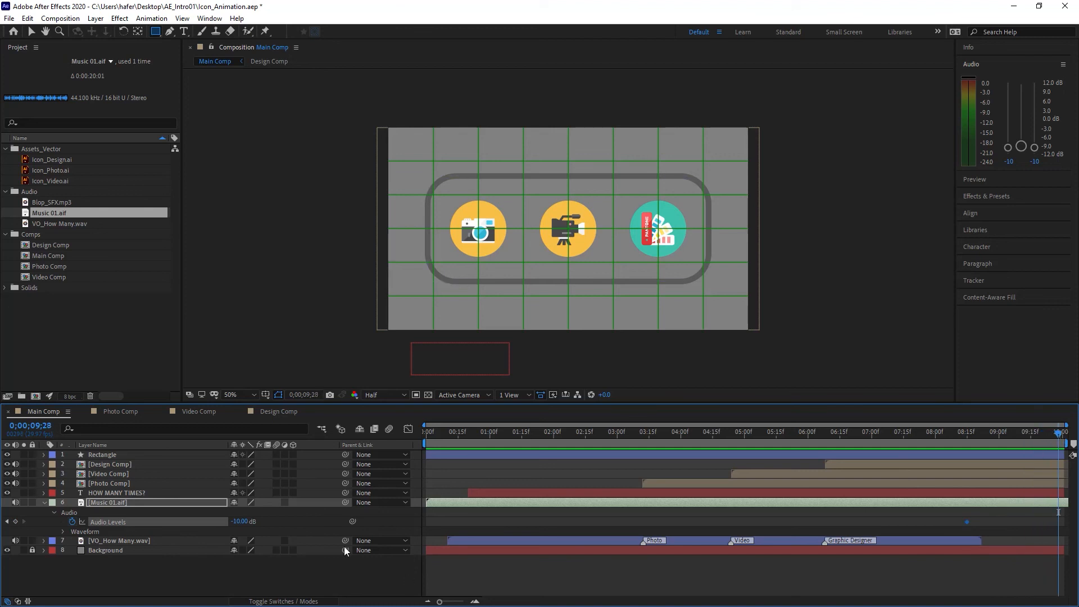
pyautogui.moveTo(238, 521); pyautogui.dragTo(169, 531)
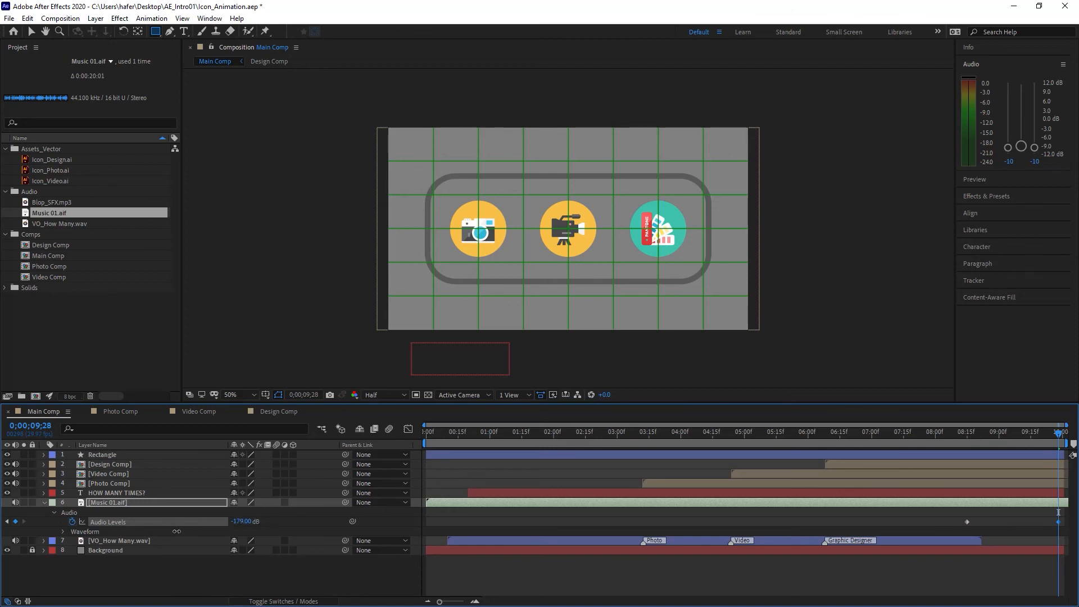
pyautogui.click(63, 532)
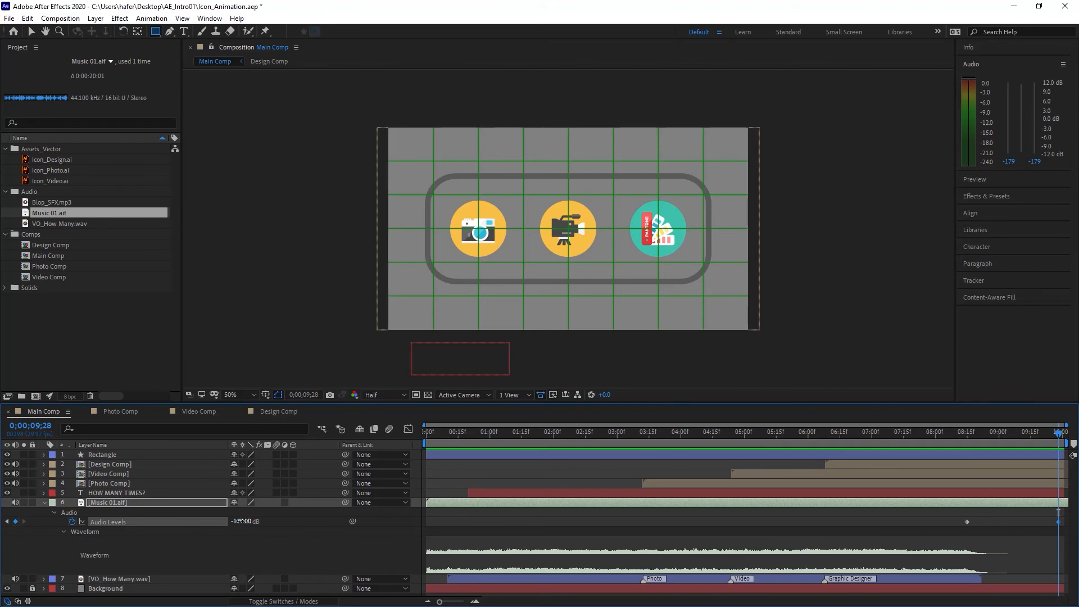
pyautogui.moveTo(242, 522); pyautogui.dragTo(312, 520)
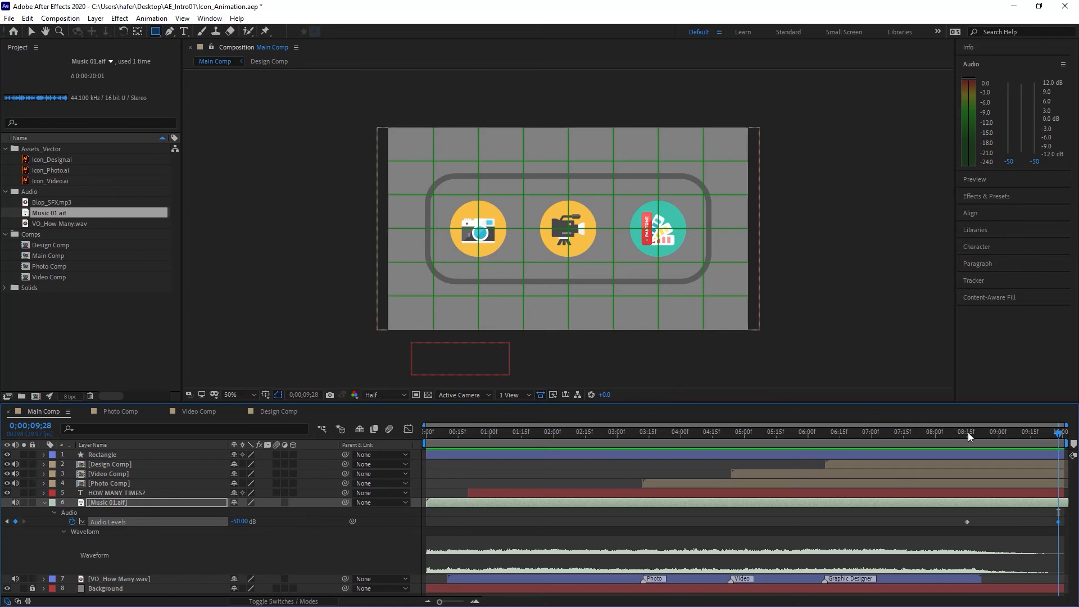
# Step: Preview the composition with the music fade-out and return the playhead to 0;00;00;00
pyautogui.click(903, 433)
pyautogui.click(888, 445)
pyautogui.press('space')
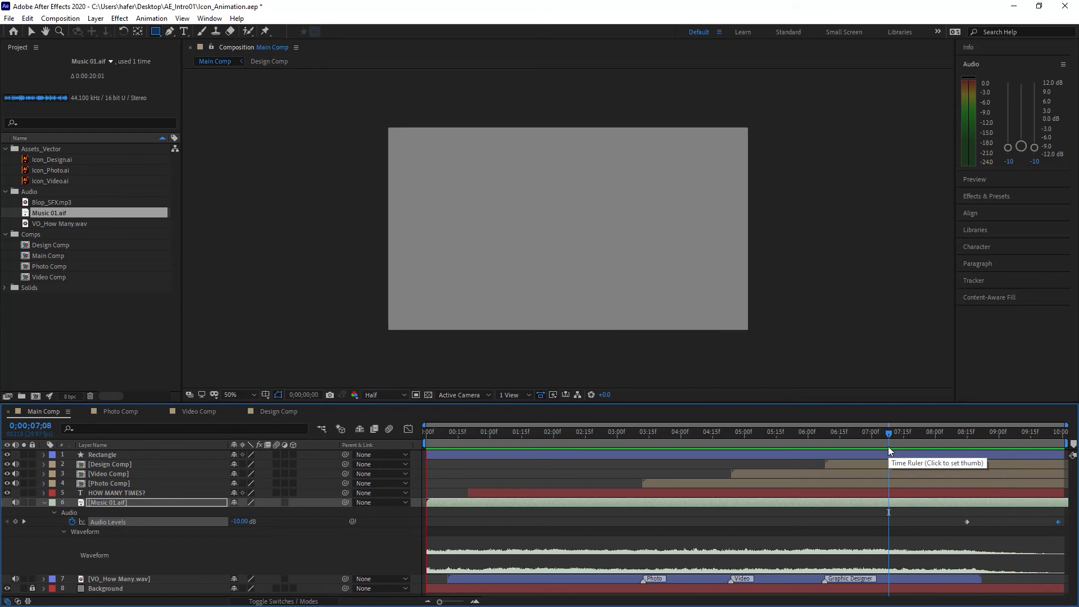
pyautogui.press('space')
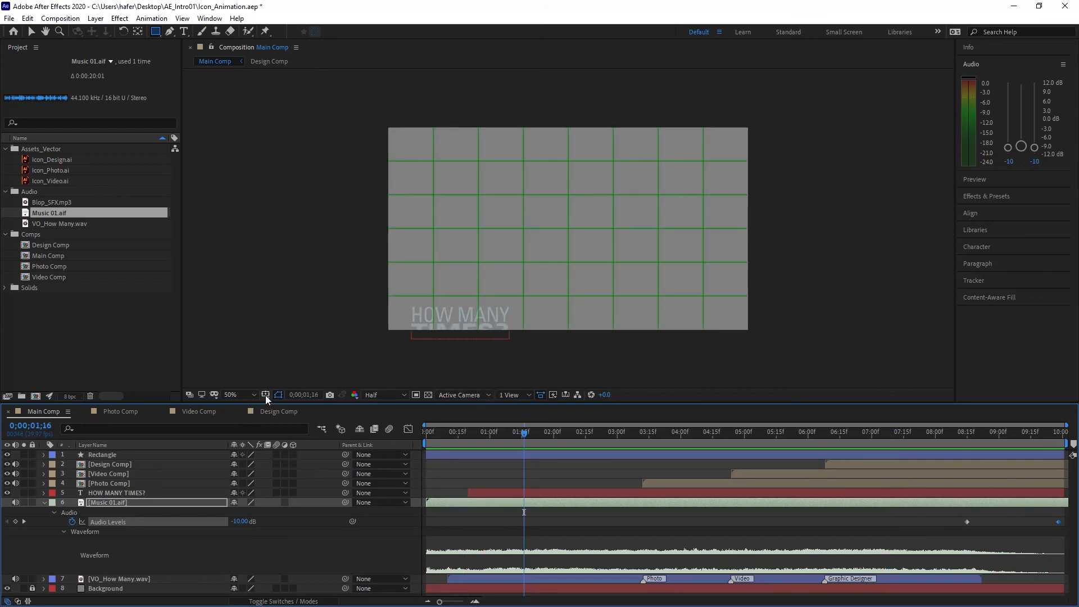
pyautogui.moveTo(521, 434); pyautogui.dragTo(452, 433)
pyautogui.click(422, 440)
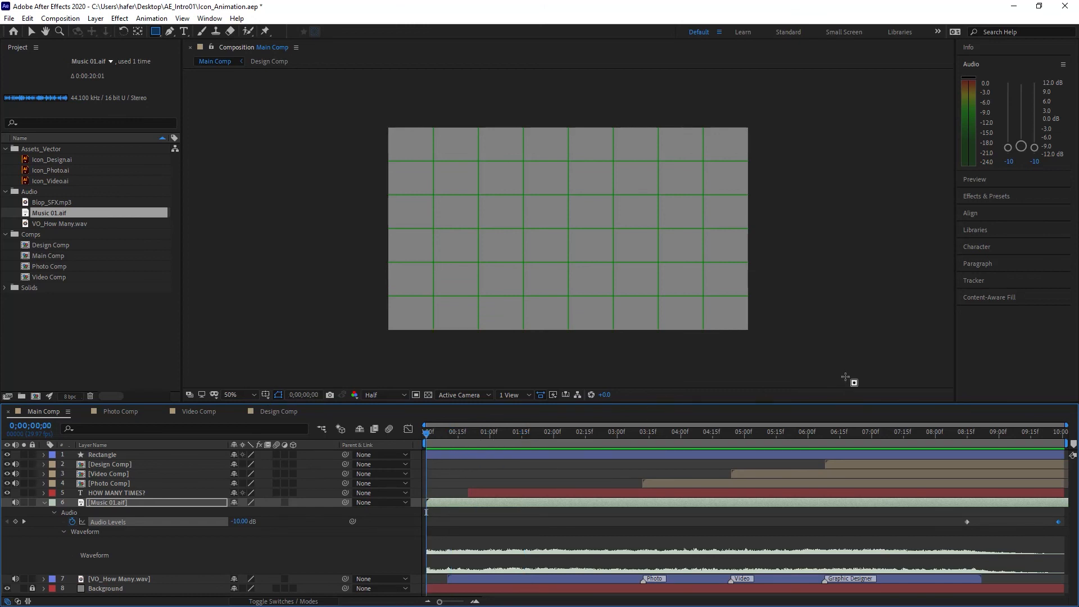